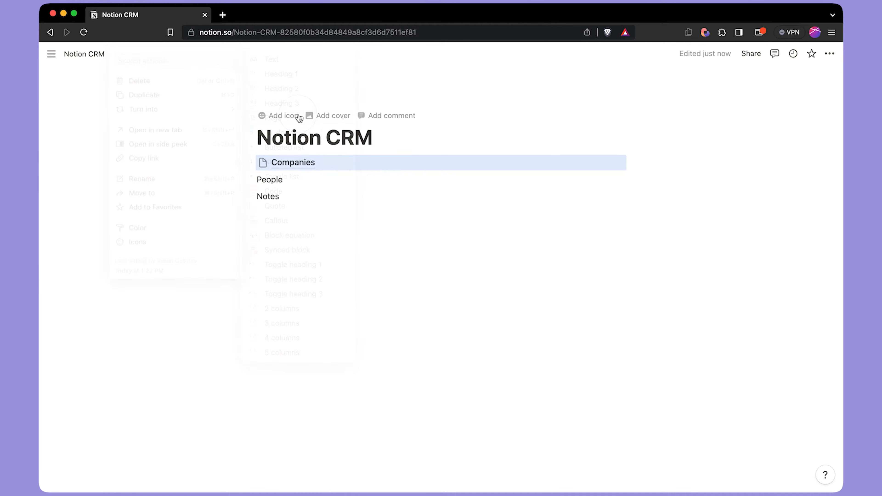
Open the Companies page and set it up as a table backed by a new database
{"action": "left_click", "coordinate": [300, 163]}
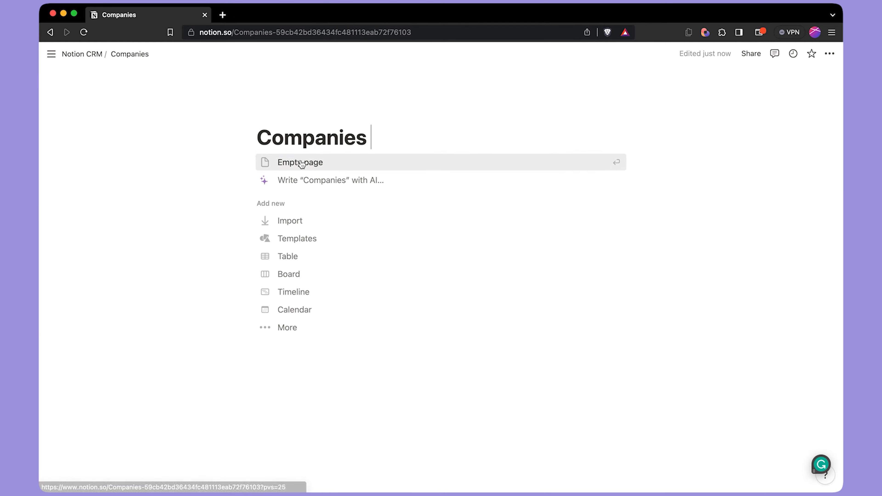
{"action": "left_click", "coordinate": [312, 257]}
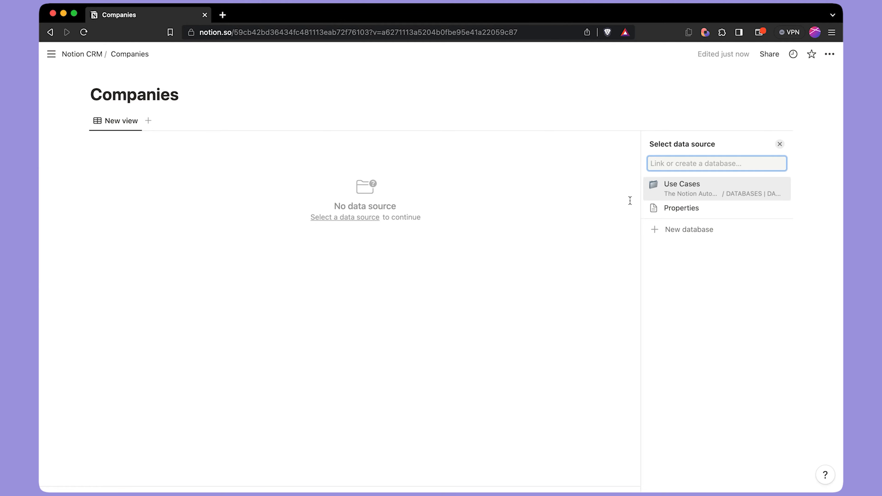
{"action": "left_click", "coordinate": [701, 234]}
Rename the table's Name column to Company Name
{"action": "left_click", "coordinate": [127, 140]}
{"action": "type", "text": "Comaany"}
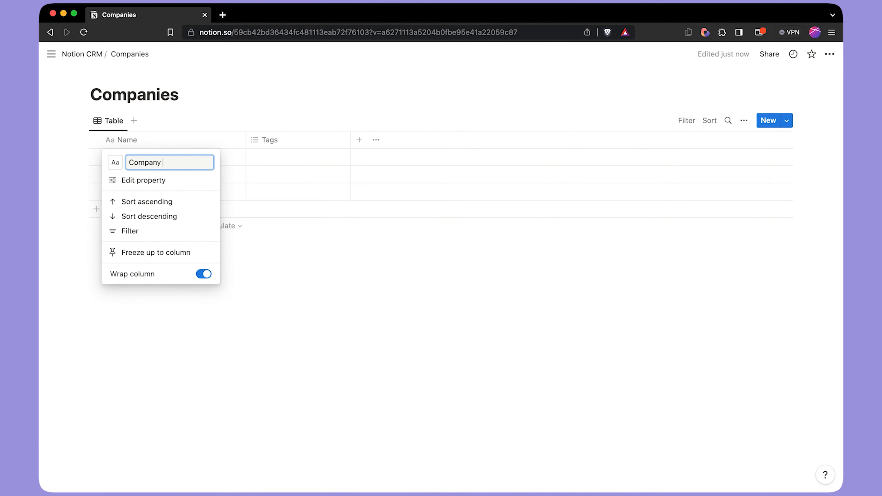
{"action": "type", "text": " Name"}
{"action": "key", "text": "Return"}
Delete the Tags property from the Companies database
{"action": "left_click", "coordinate": [744, 120]}
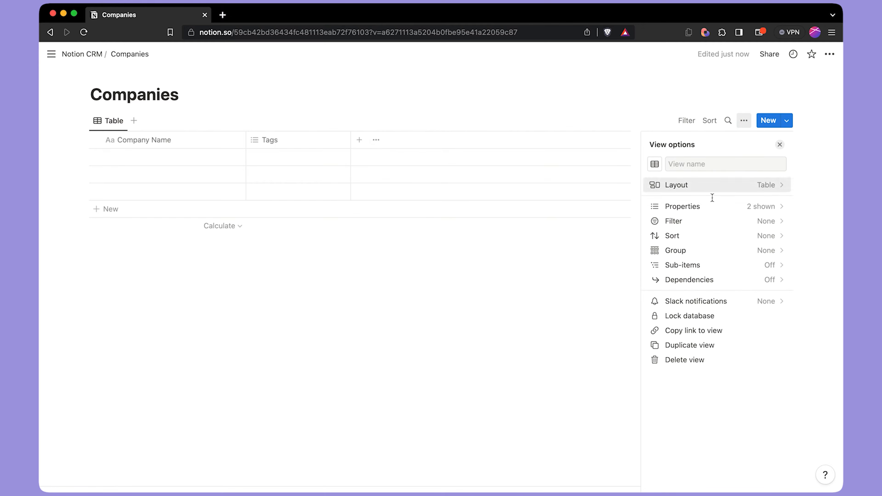
{"action": "left_click", "coordinate": [713, 210]}
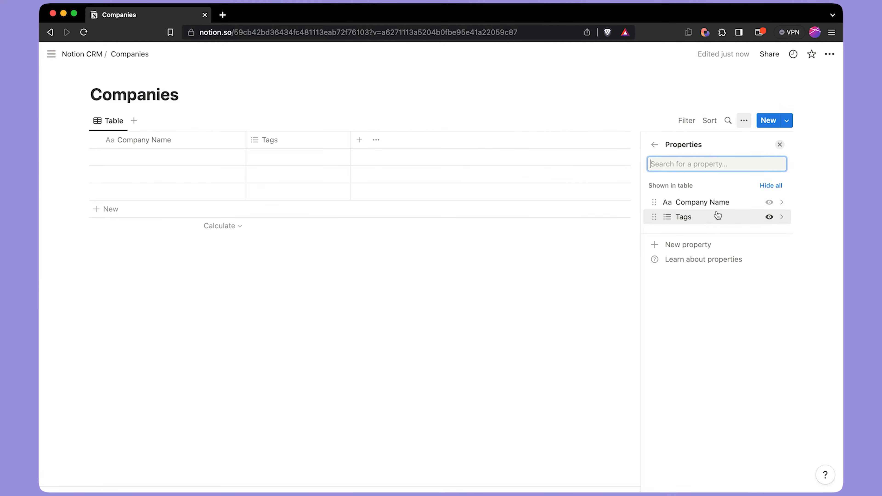
{"action": "left_click", "coordinate": [718, 216]}
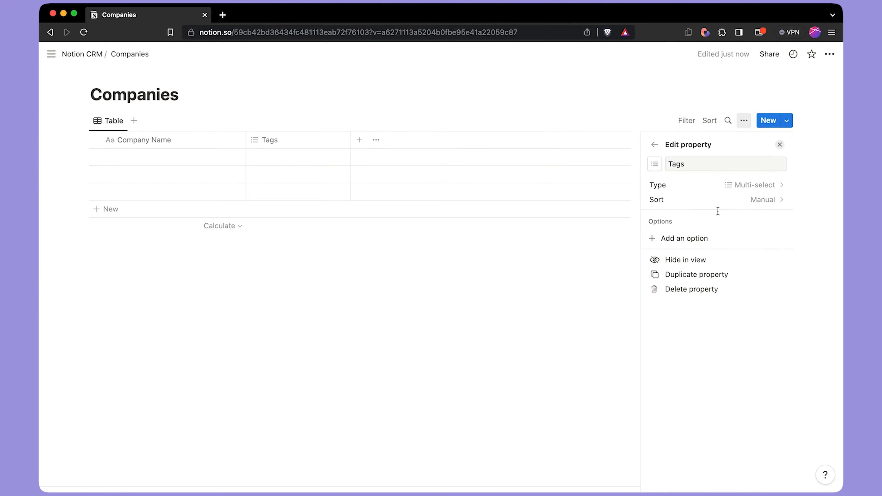
{"action": "left_click", "coordinate": [708, 289]}
{"action": "left_click", "coordinate": [492, 270]}
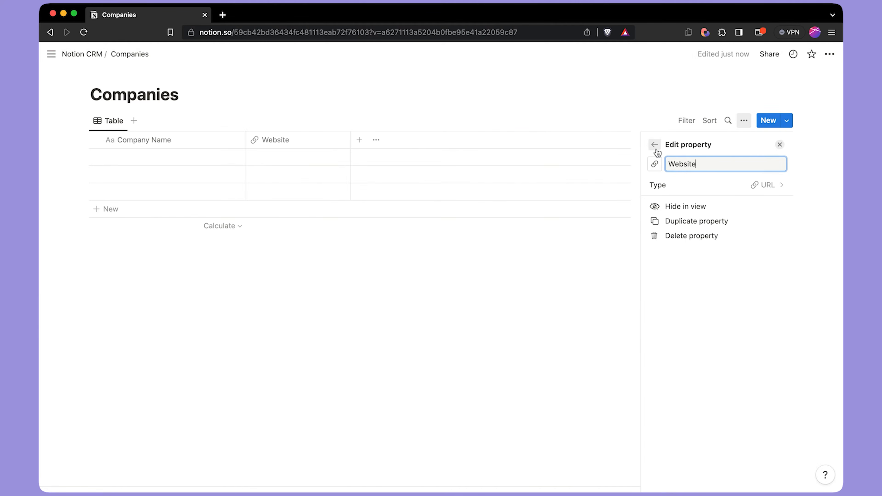
Add a LinkedIn URL property and text properties named Description, Size and Funding
{"action": "key", "text": "super+a"}
{"action": "type", "text": "Li"}
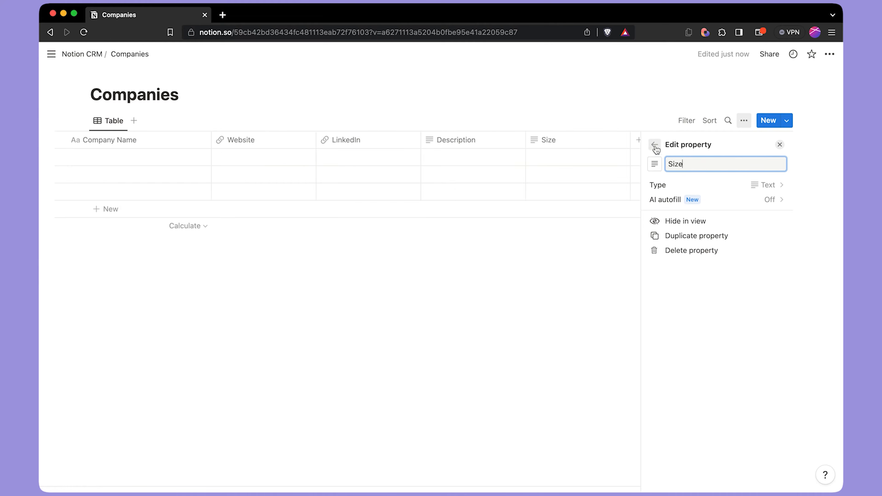
{"action": "left_click", "coordinate": [655, 146]}
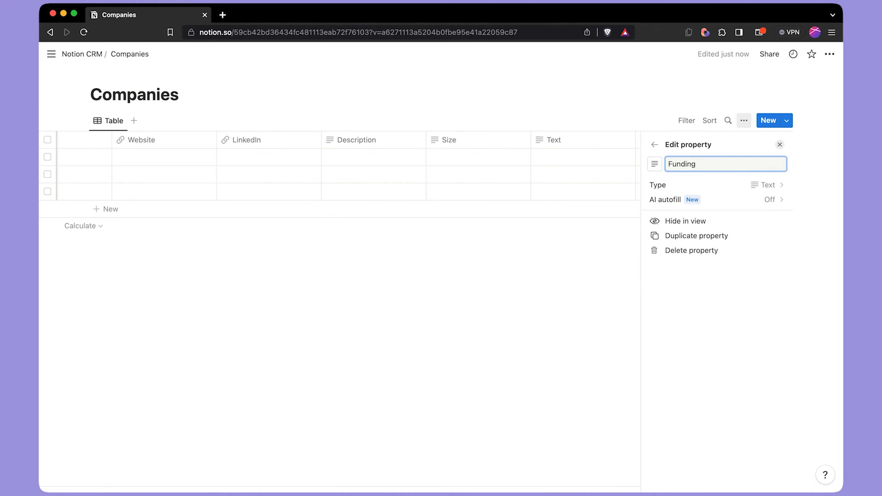
{"action": "left_click", "coordinate": [656, 144]}
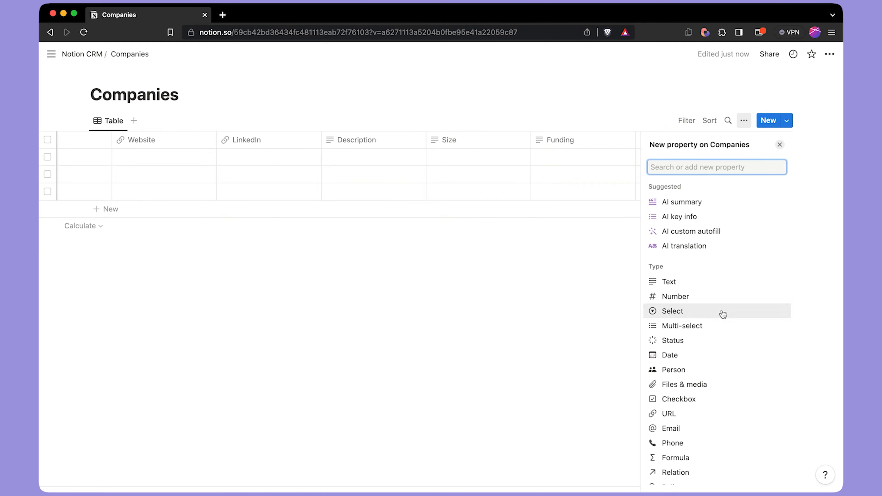
Add Created time and Last edited time properties to the Companies database, keeping their default names
{"action": "scroll", "coordinate": [722, 313], "scroll_direction": "down", "scroll_amount": 5}
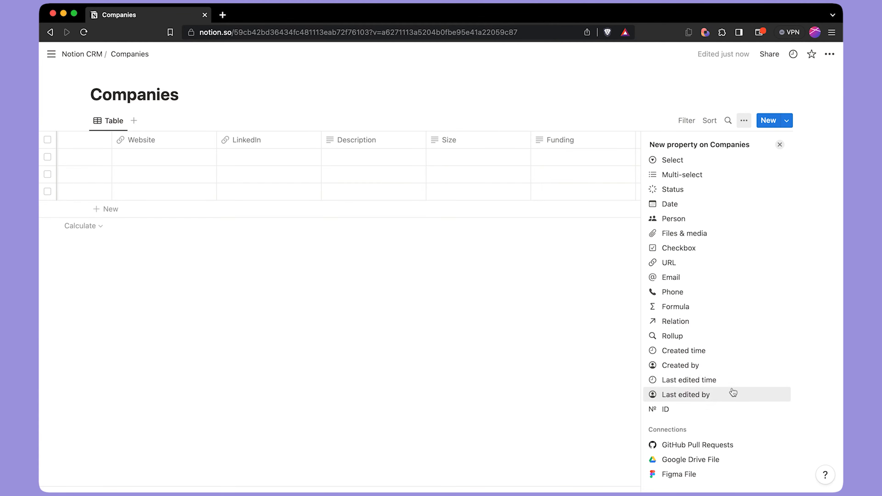
{"action": "left_click", "coordinate": [724, 353]}
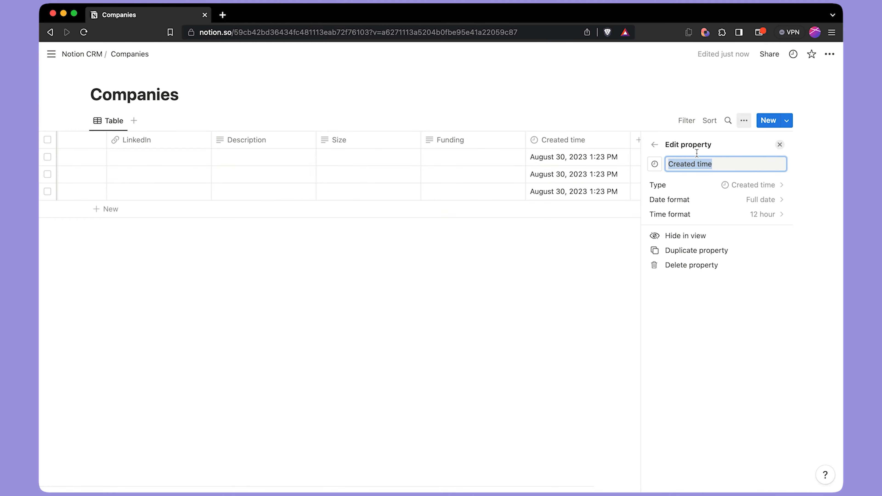
{"action": "left_click", "coordinate": [658, 146]}
{"action": "scroll", "coordinate": [729, 369], "scroll_direction": "down", "scroll_amount": 4}
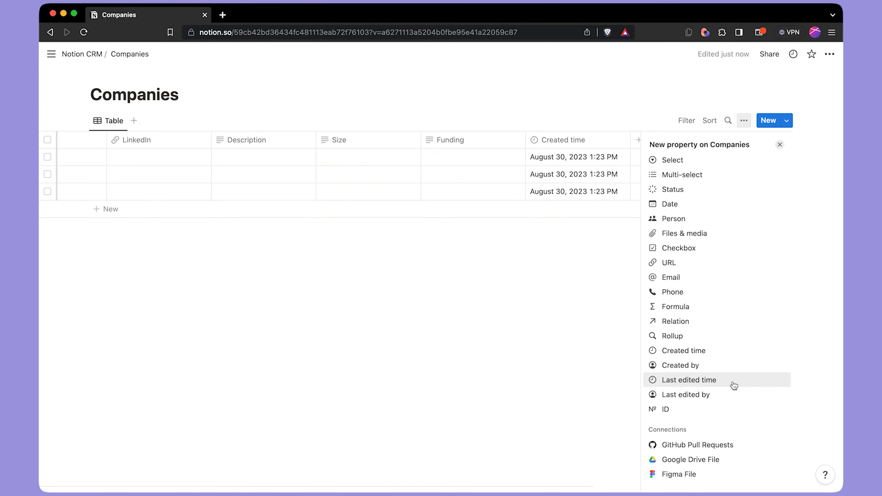
{"action": "left_click", "coordinate": [733, 384]}
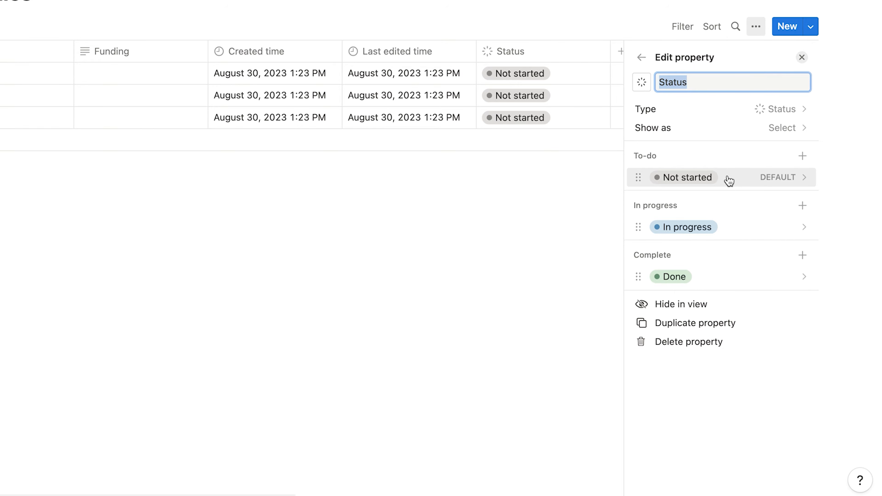
Rename the Status property's Not started option to Identified
{"action": "left_click", "coordinate": [729, 180]}
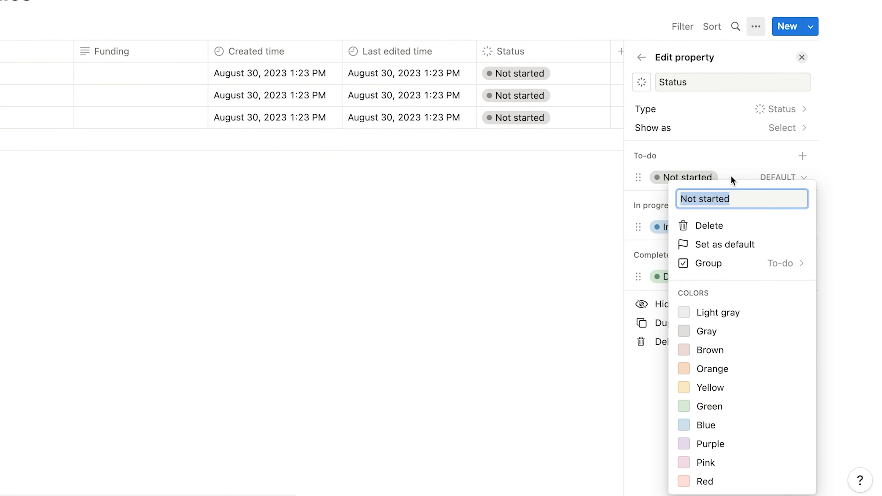
{"action": "type", "text": "Identified"}
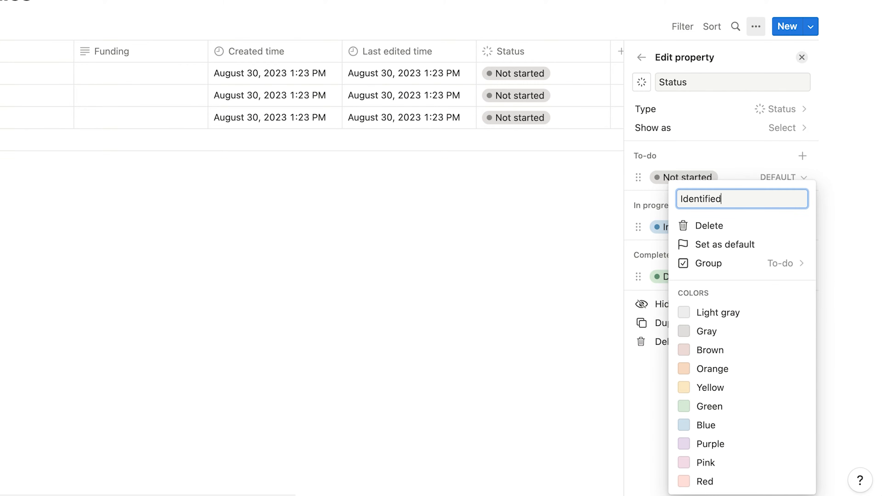
{"action": "key", "text": "Return"}
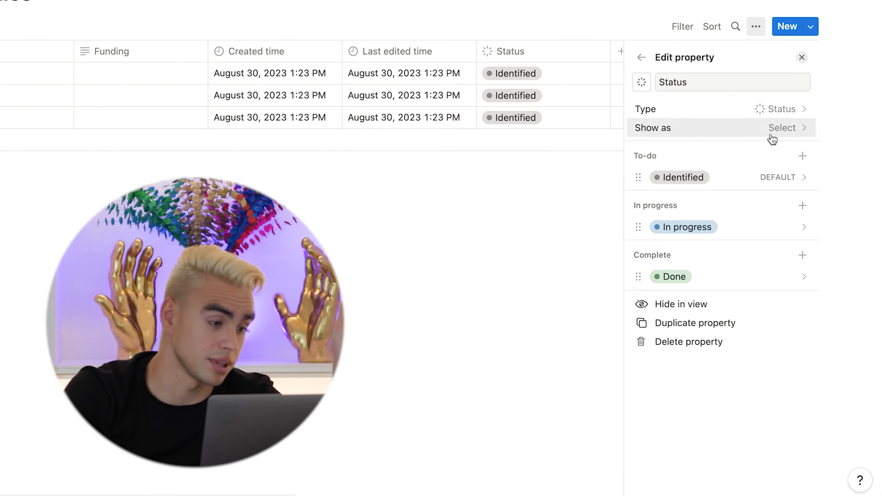
Add a Qualified option to the To-do status group and place it below Identified
{"action": "left_click", "coordinate": [802, 160]}
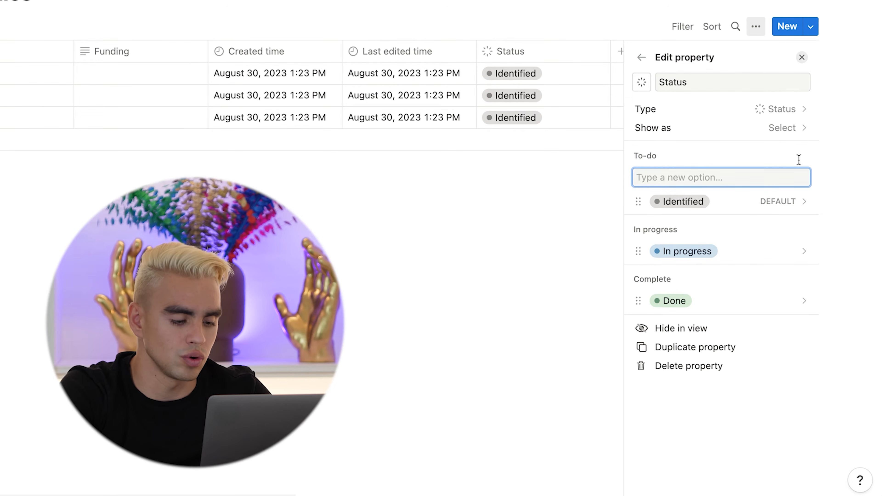
{"action": "type", "text": "Qualified"}
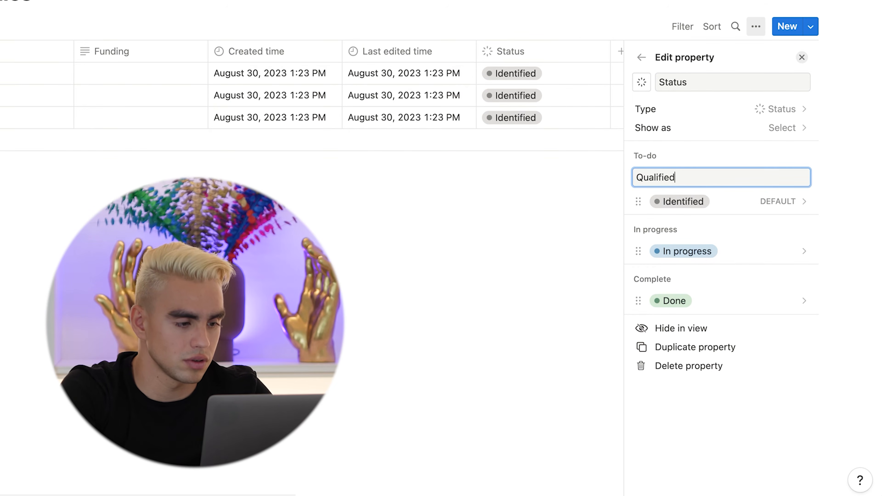
{"action": "key", "text": "Return"}
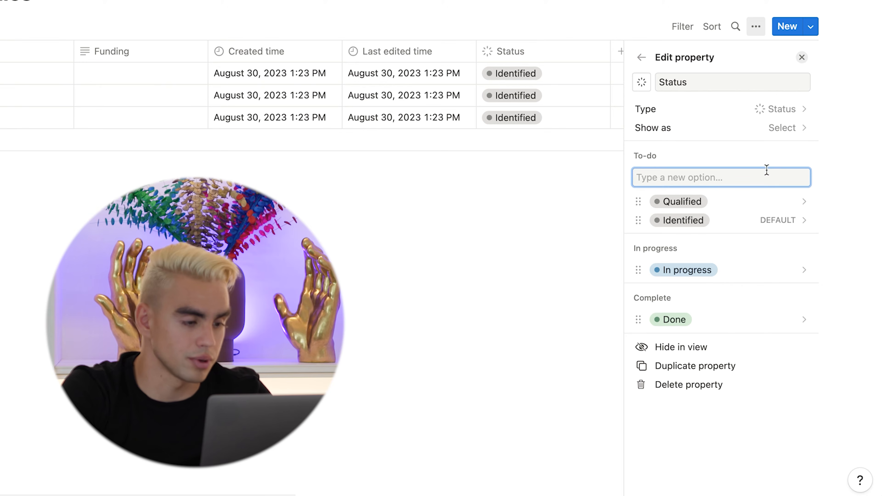
{"action": "left_click_drag", "start_coordinate": [637, 200], "coordinate": [640, 220]}
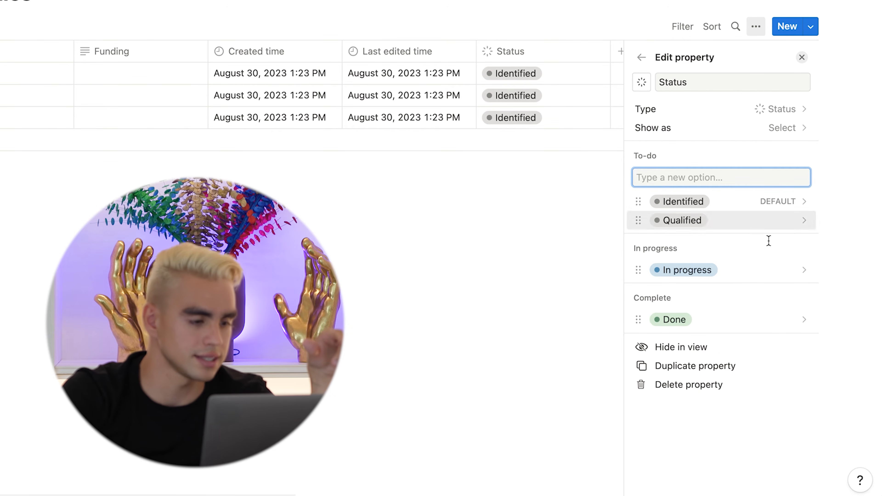
Create an Approaching status option, move it to the start of the In progress group and color it yellow
{"action": "type", "text": "Approaching"}
{"action": "key", "text": "Return"}
{"action": "left_click_drag", "start_coordinate": [637, 200], "coordinate": [647, 266]}
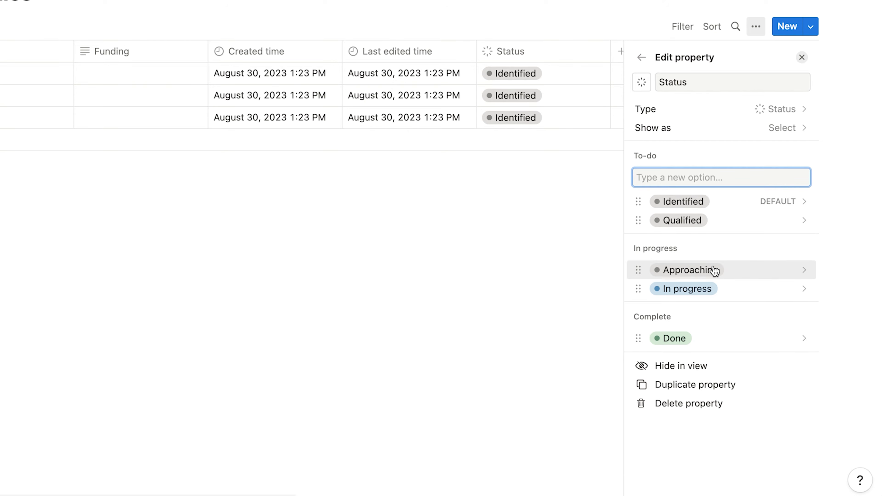
{"action": "left_click", "coordinate": [754, 273]}
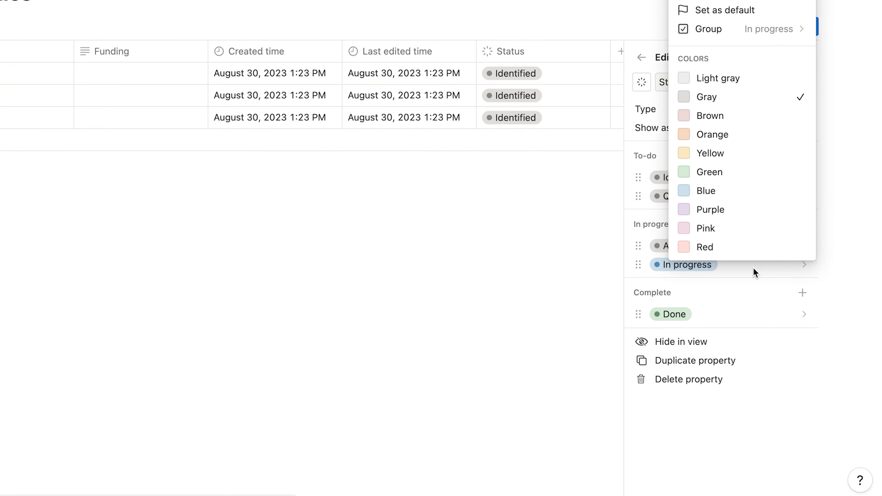
{"action": "left_click", "coordinate": [766, 154]}
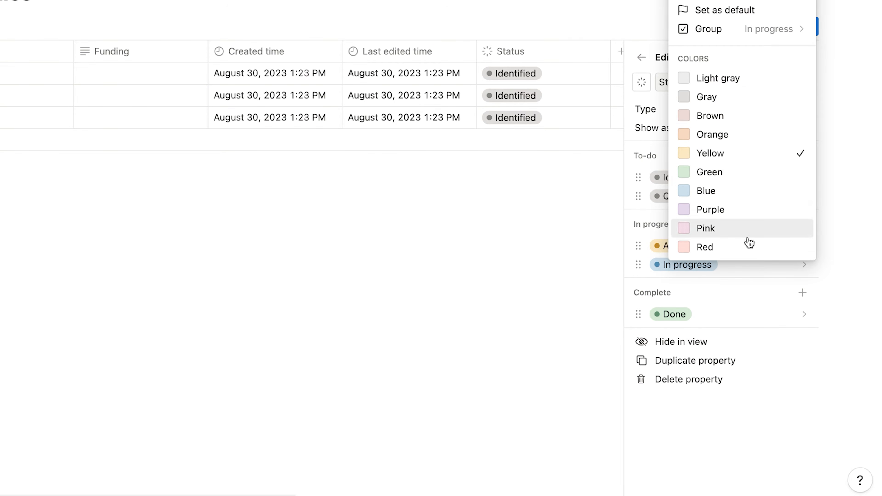
{"action": "left_click", "coordinate": [716, 271]}
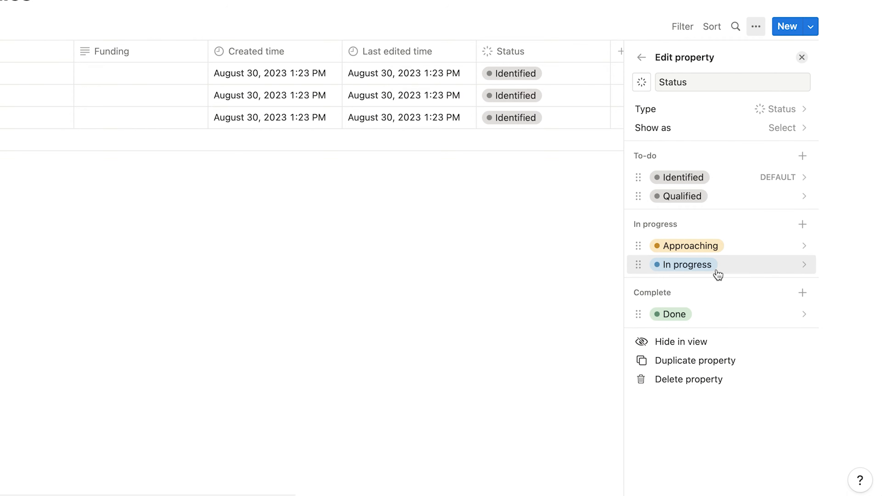
Rename the In progress status option to Discovery
{"action": "left_click", "coordinate": [739, 273]}
{"action": "type", "text": "Discovery"}
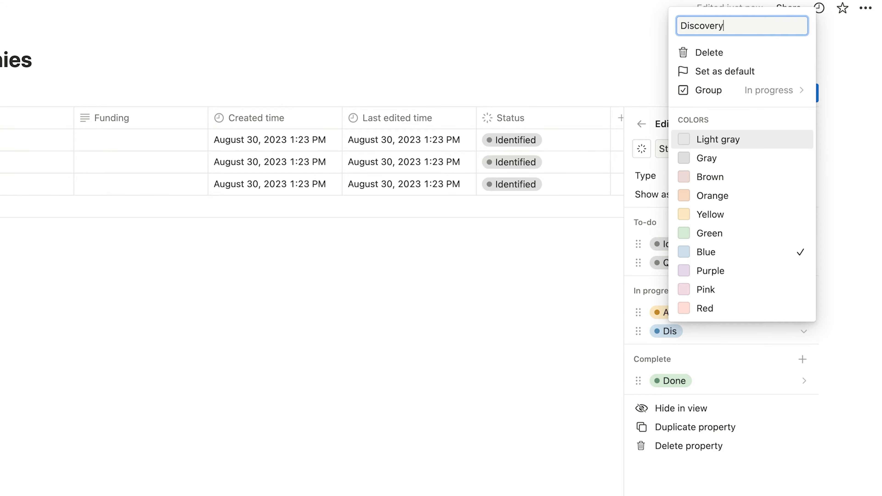
{"action": "key", "text": "Return"}
Add a Proposal option to the In progress group and place it below Discovery
{"action": "left_click", "coordinate": [799, 296]}
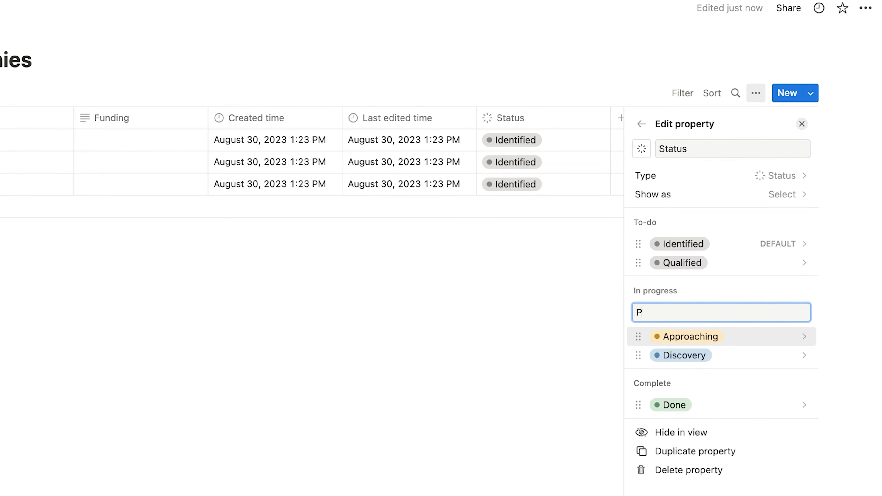
{"action": "key", "text": "Return"}
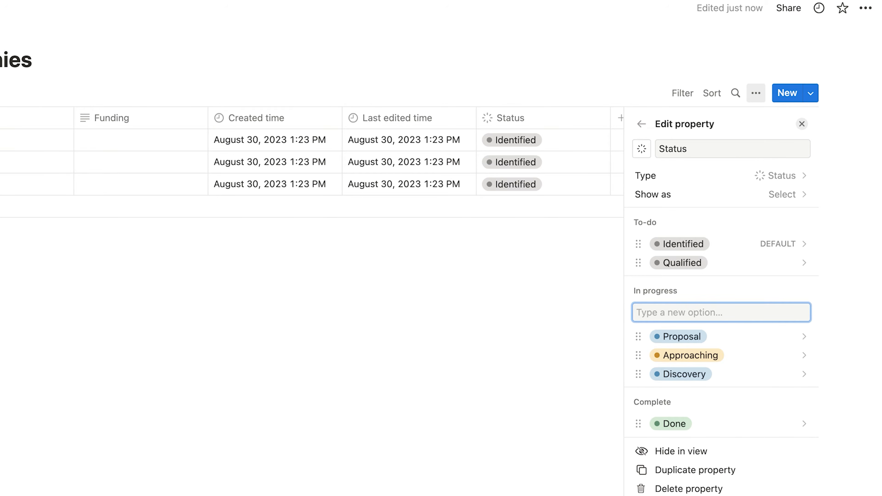
{"action": "left_click_drag", "start_coordinate": [638, 336], "coordinate": [641, 387]}
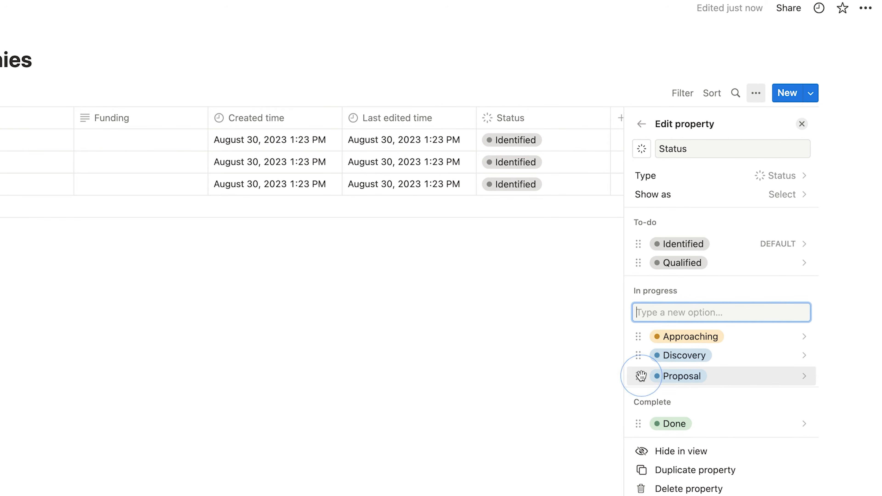
Color the Discovery and Proposal status options yellow
{"action": "left_click", "coordinate": [727, 361]}
{"action": "left_click", "coordinate": [743, 256]}
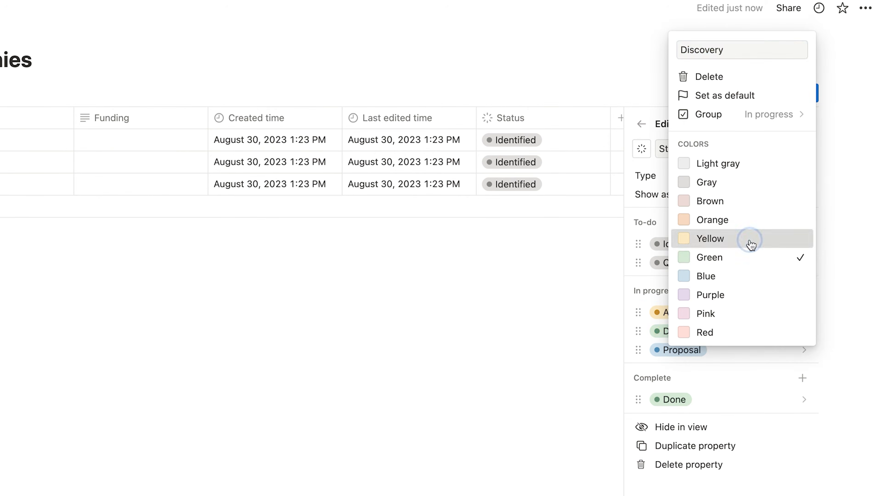
{"action": "left_click", "coordinate": [748, 243]}
{"action": "left_click", "coordinate": [738, 352]}
{"action": "left_click", "coordinate": [738, 352]}
{"action": "left_click", "coordinate": [739, 235]}
{"action": "left_click", "coordinate": [736, 400]}
Rename the Done status option in the Complete group to Customers
{"action": "left_click", "coordinate": [740, 406]}
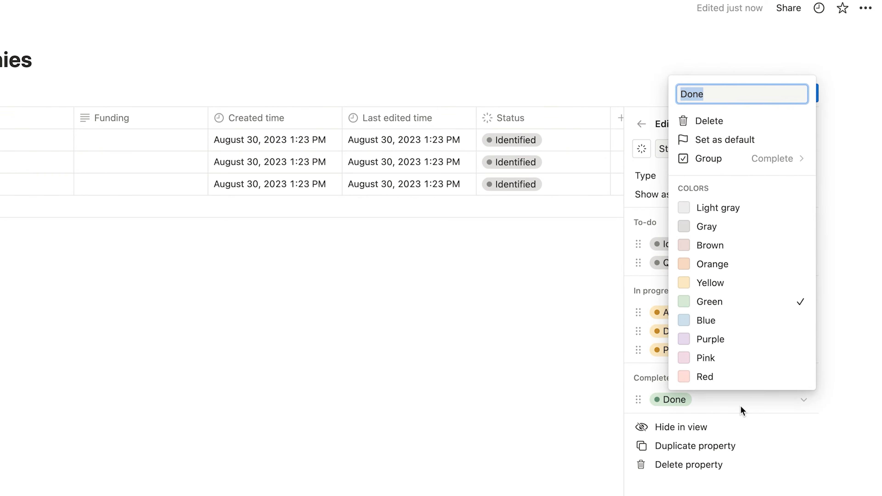
{"action": "type", "text": "Customers"}
{"action": "key", "text": "Return"}
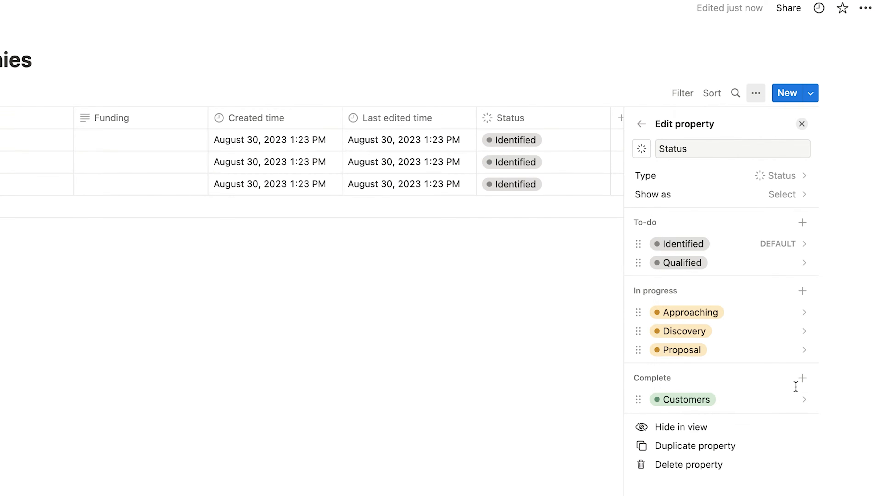
Add a Lost option to the Complete group, place it below Customers and color it red
{"action": "left_click", "coordinate": [802, 379]}
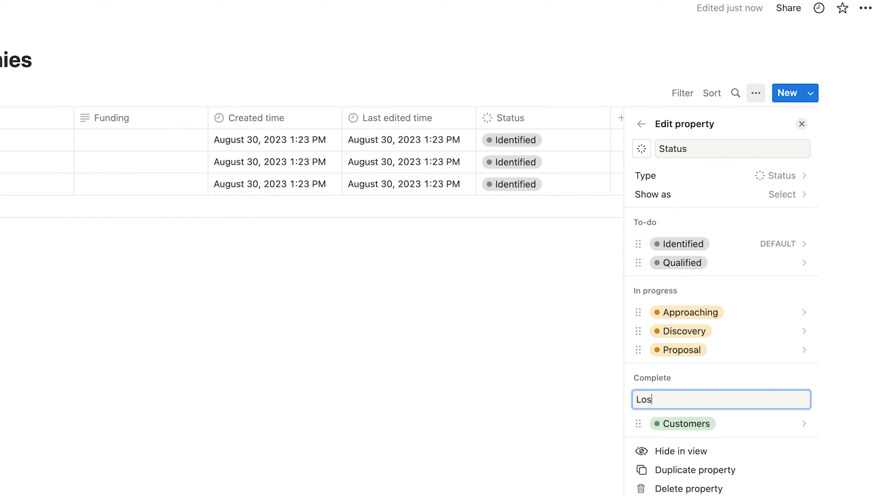
{"action": "key", "text": "Return"}
{"action": "left_click_drag", "start_coordinate": [637, 423], "coordinate": [637, 442]}
{"action": "left_click", "coordinate": [727, 439]}
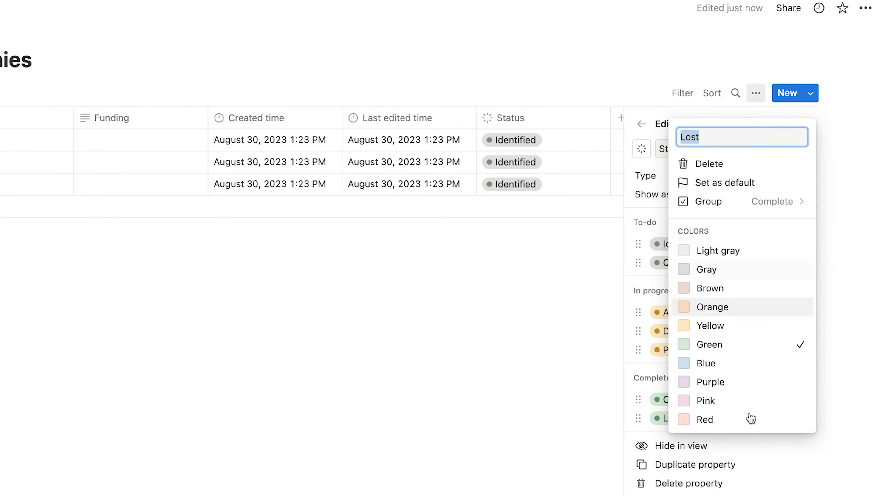
{"action": "left_click", "coordinate": [743, 420]}
{"action": "left_click", "coordinate": [660, 404]}
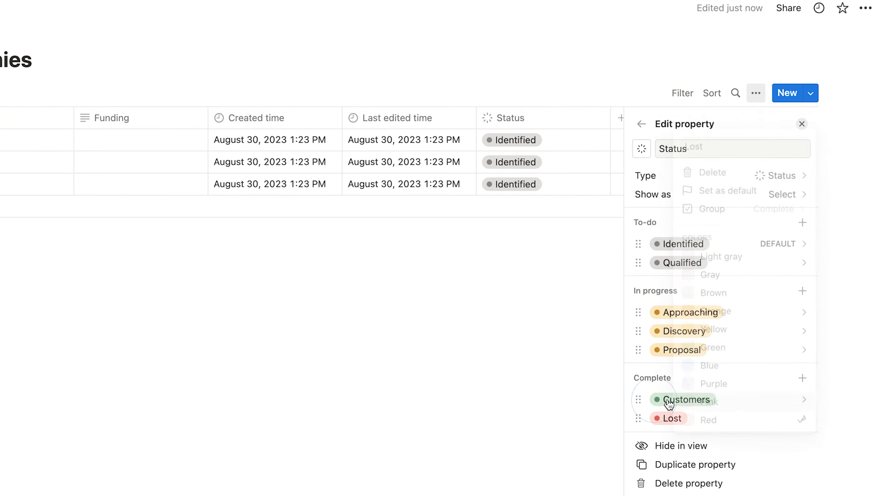
Add an Archived option to the Status property's Complete group, below Lost, and color it gray
{"action": "left_click", "coordinate": [802, 379]}
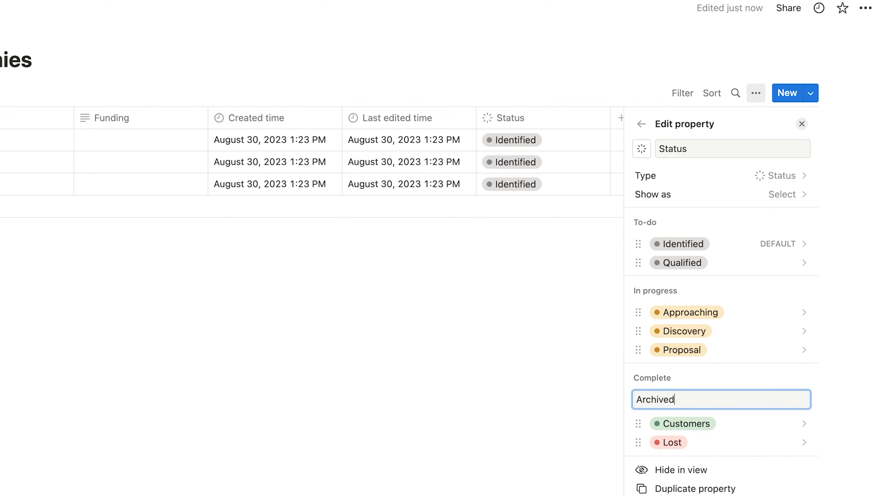
{"action": "type", "text": "Archived"}
{"action": "key", "text": "Return"}
{"action": "left_click_drag", "start_coordinate": [652, 425], "coordinate": [651, 465]}
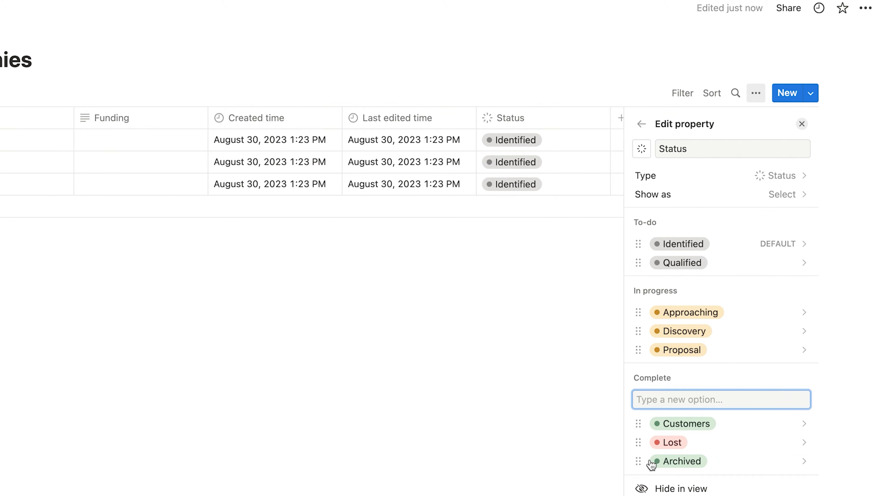
{"action": "left_click", "coordinate": [736, 472]}
{"action": "left_click", "coordinate": [730, 438]}
{"action": "left_click", "coordinate": [740, 262]}
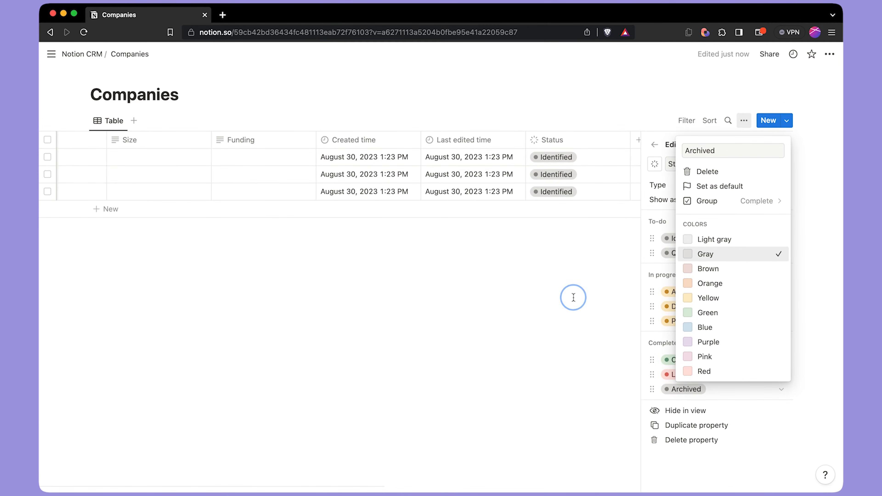
{"action": "left_click", "coordinate": [573, 297]}
Delete all the empty rows from the Companies table
{"action": "left_click", "coordinate": [48, 140]}
{"action": "key", "text": "BackSpace"}
{"action": "scroll", "coordinate": [179, 162], "scroll_direction": "left", "scroll_amount": 7}
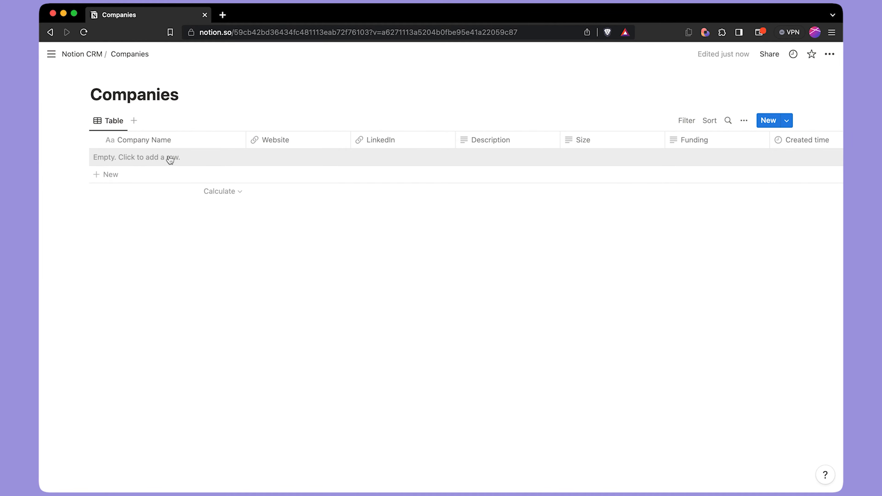
Create a Board view named Deals for the Companies database and place it before the Table view
{"action": "left_click", "coordinate": [133, 121]}
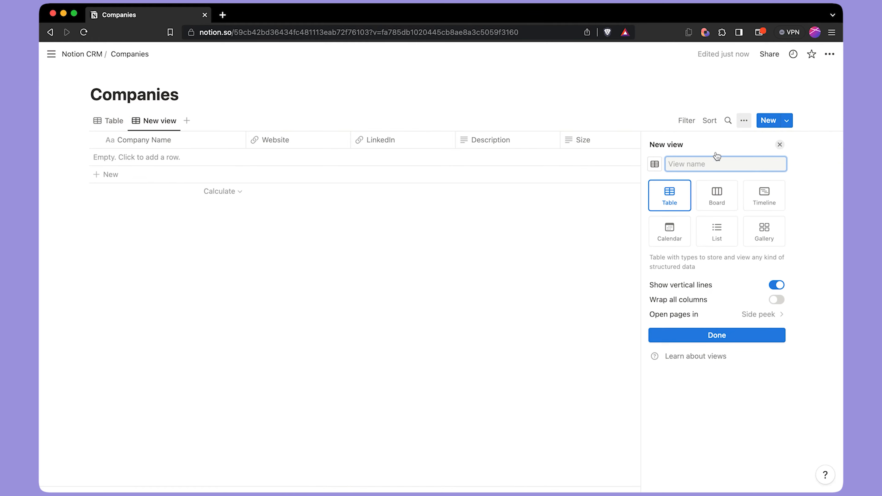
{"action": "left_click", "coordinate": [717, 201]}
{"action": "left_click", "coordinate": [698, 166]}
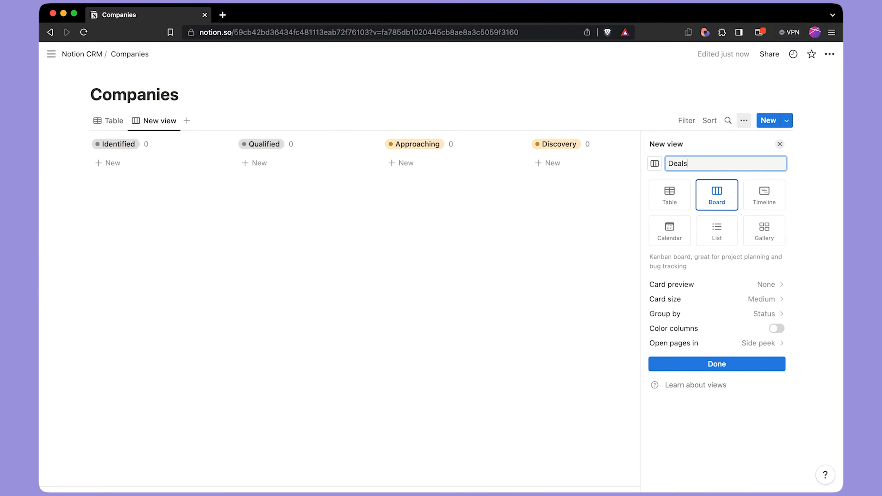
{"action": "left_click", "coordinate": [714, 363]}
{"action": "left_click_drag", "start_coordinate": [153, 125], "coordinate": [110, 121]}
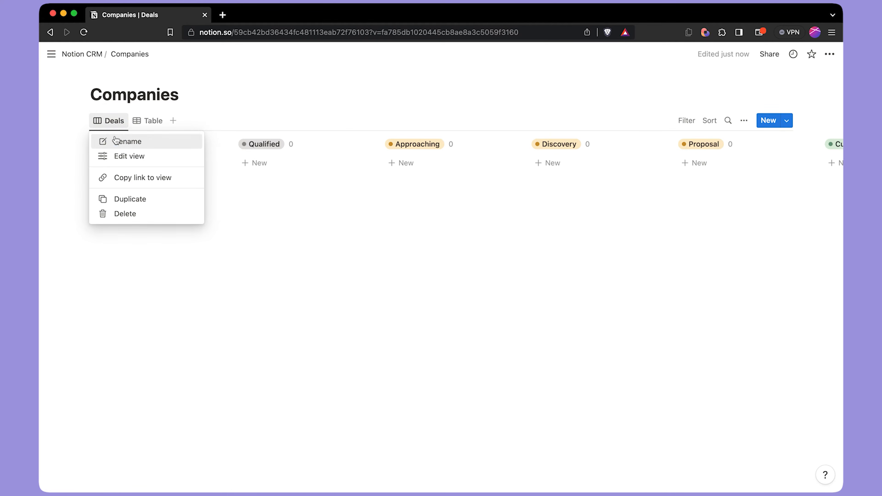
Find a money icon and set it as the icon of the Deals view
{"action": "left_click", "coordinate": [116, 140]}
{"action": "left_click", "coordinate": [655, 167]}
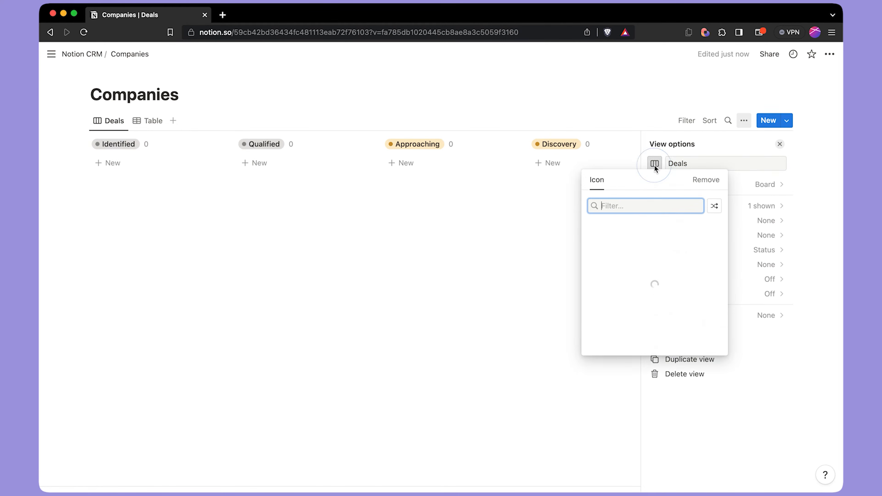
{"action": "type", "text": "money"}
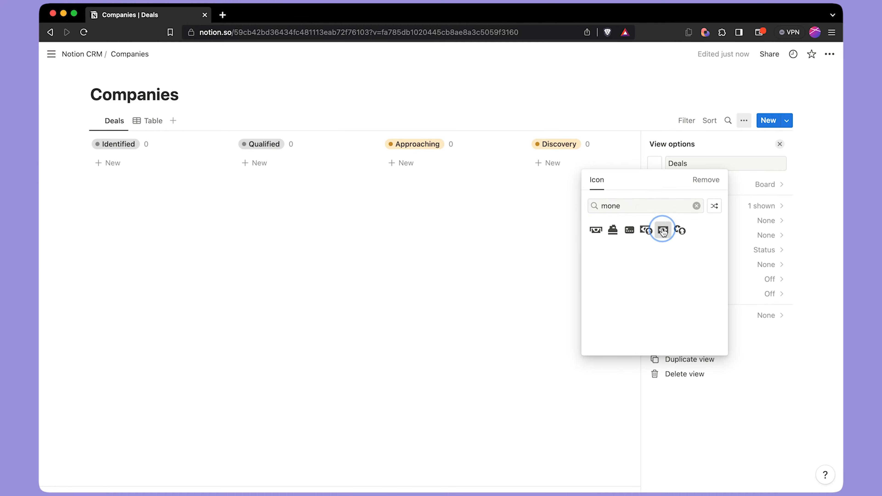
{"action": "left_click", "coordinate": [663, 228]}
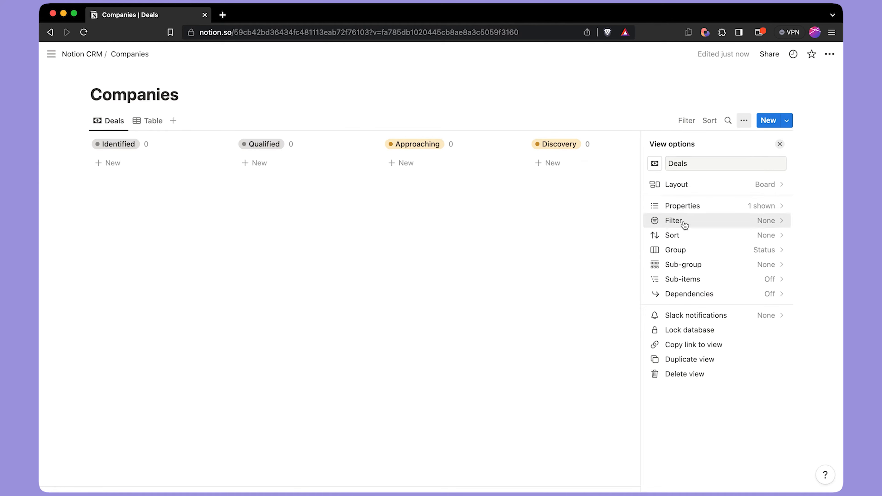
{"action": "left_click", "coordinate": [780, 145]}
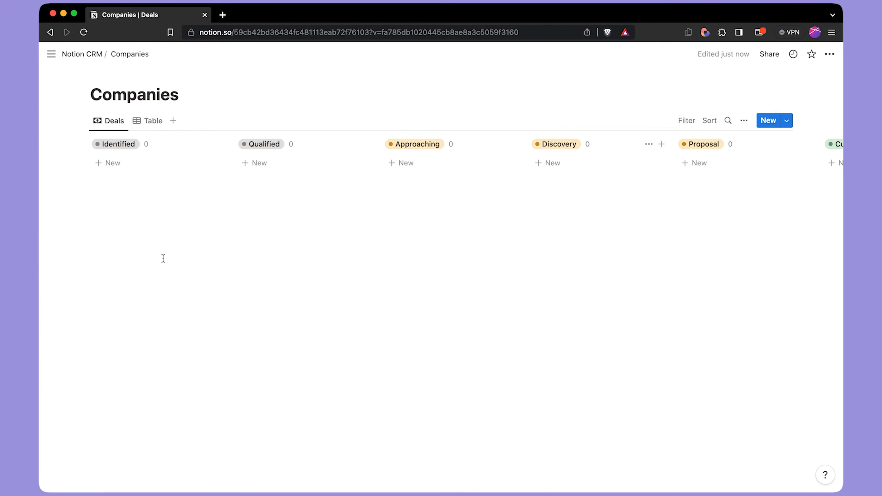
Add a company card named Bardeen to the Identified column of the Deals board
{"action": "left_click", "coordinate": [144, 163]}
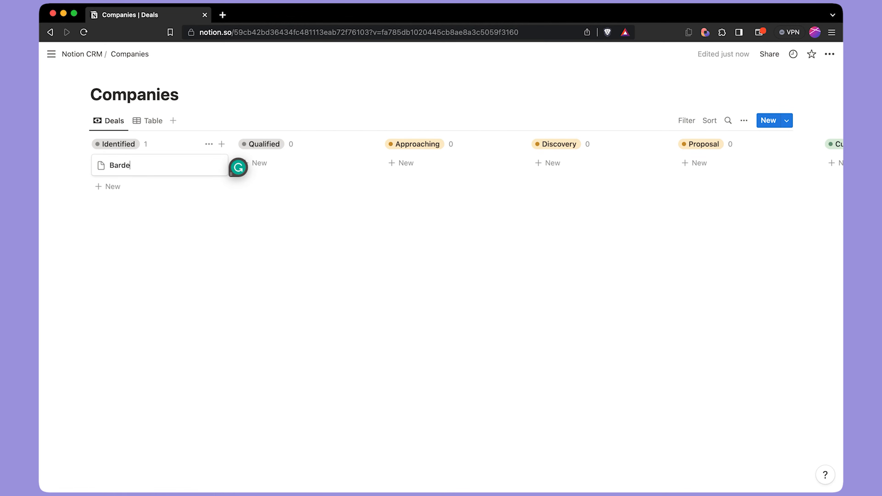
{"action": "left_click", "coordinate": [197, 208]}
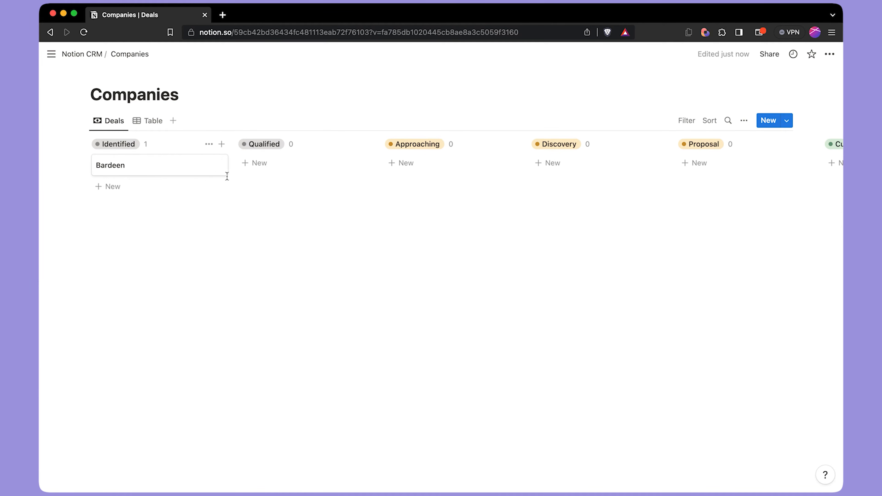
Show the Website, Funding and Size properties on the Deals board cards
{"action": "left_click", "coordinate": [745, 120]}
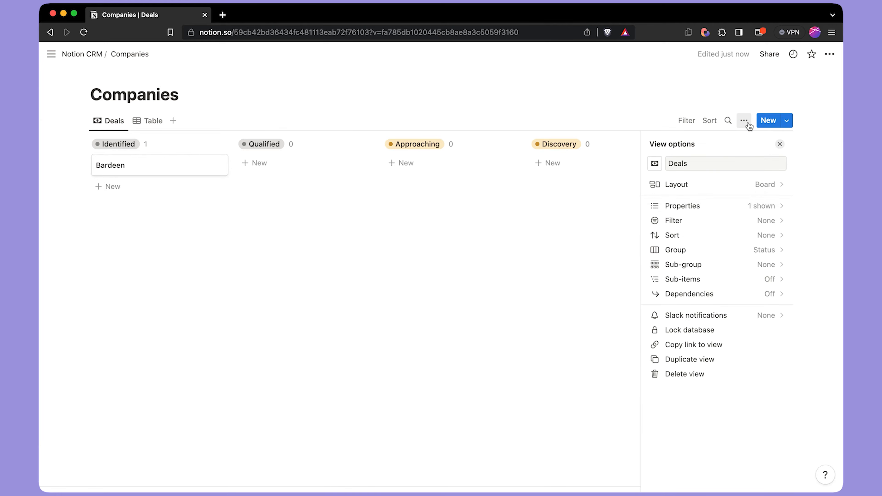
{"action": "left_click", "coordinate": [729, 212]}
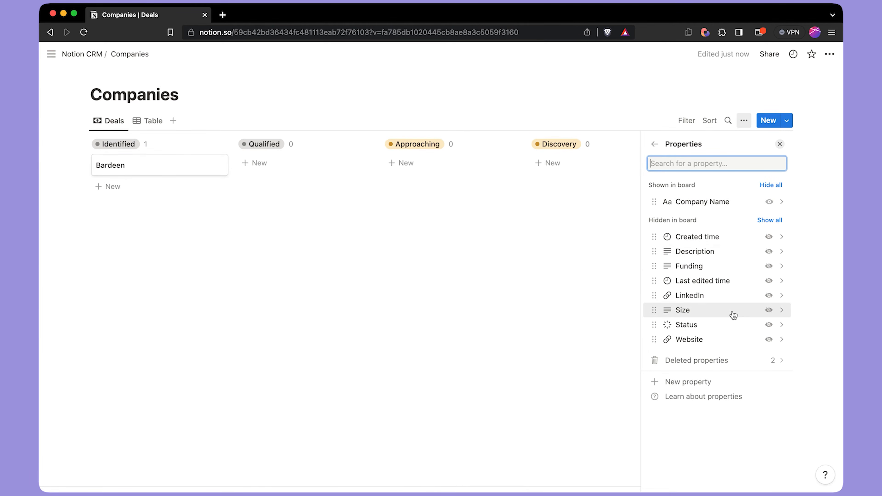
{"action": "left_click", "coordinate": [769, 340]}
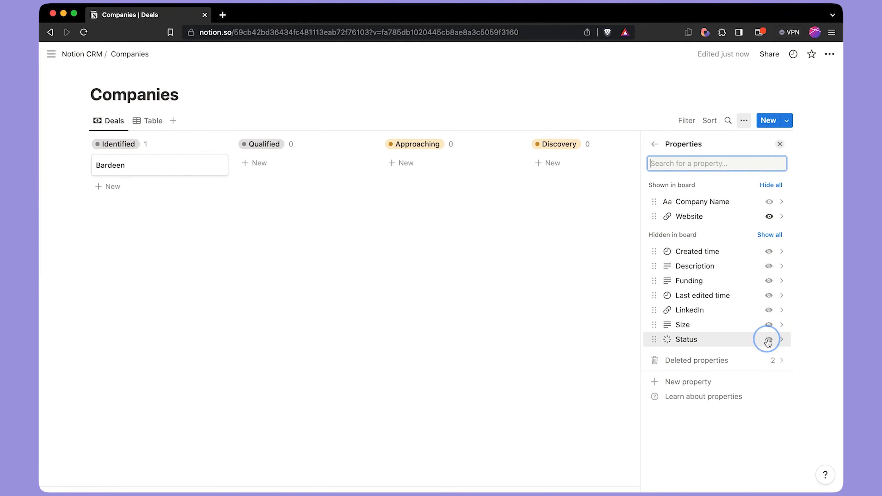
{"action": "left_click", "coordinate": [769, 281]}
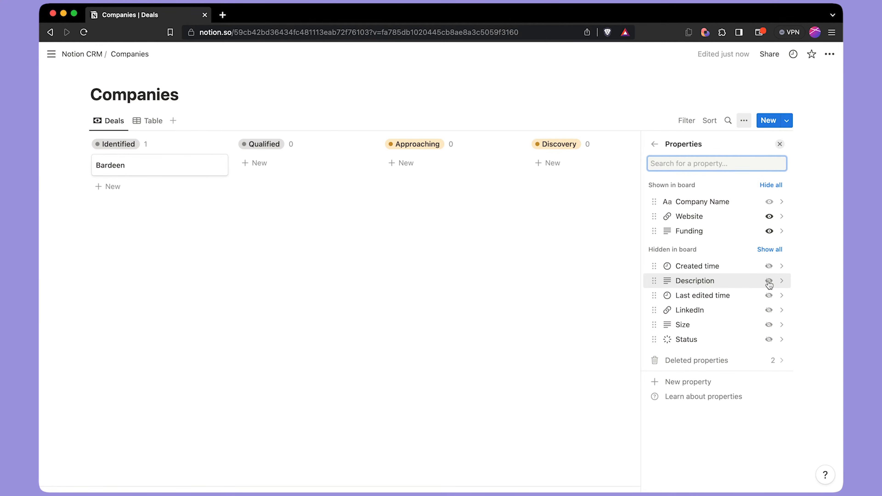
{"action": "left_click", "coordinate": [769, 325]}
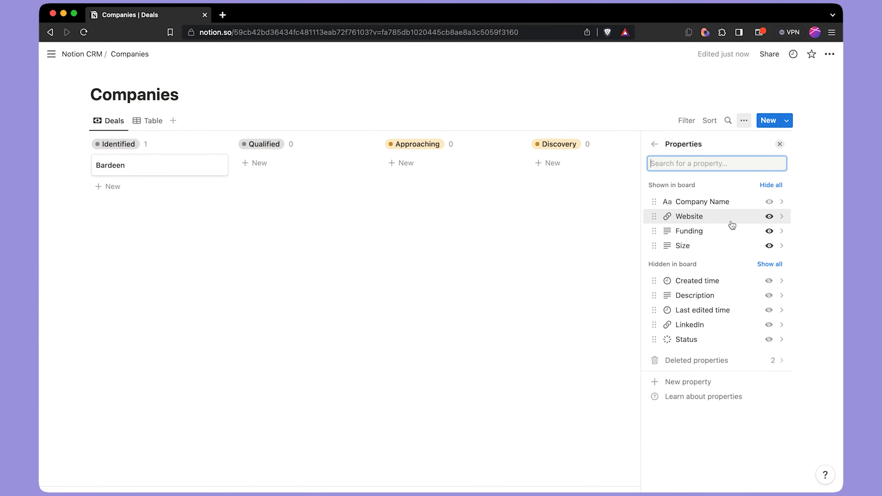
{"action": "left_click", "coordinate": [203, 166]}
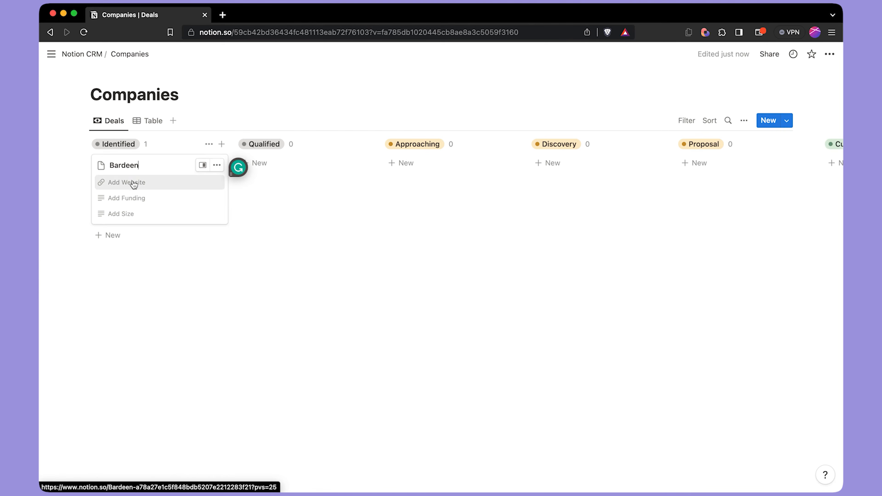
{"action": "left_click", "coordinate": [133, 183]}
{"action": "type", "text": ".ai"}
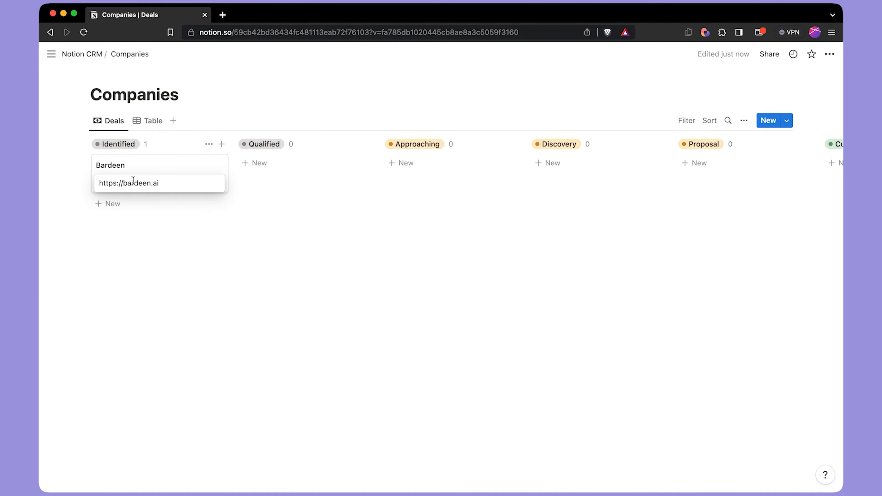
{"action": "key", "text": "Return"}
{"action": "left_click", "coordinate": [135, 197]}
{"action": "type", "text": "$18m"}
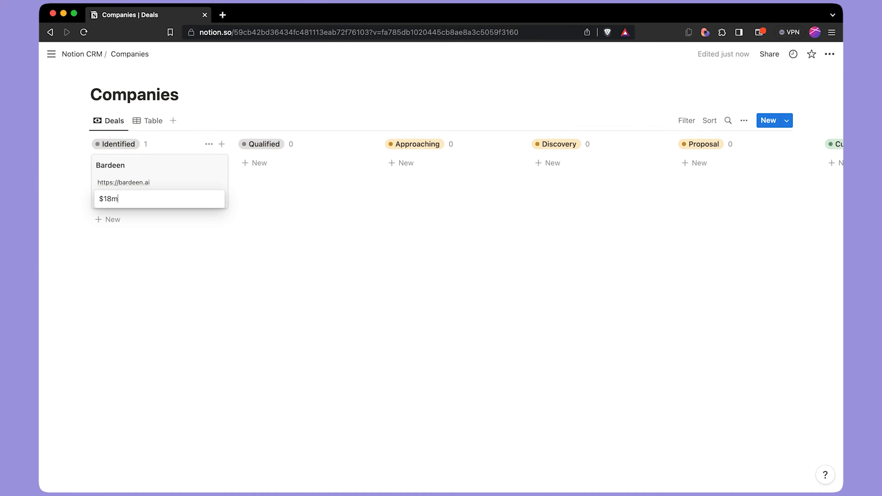
{"action": "key", "text": "Return"}
{"action": "left_click", "coordinate": [136, 212]}
{"action": "type", "text": "30ppl"}
{"action": "key", "text": "Return"}
{"action": "left_click", "coordinate": [176, 253]}
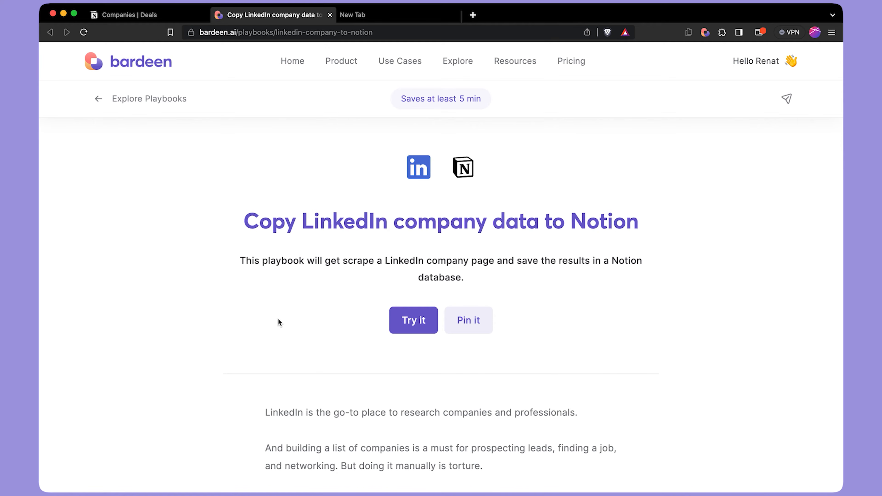
On the Bardeen site, pin the "Copy LinkedIn company data to Notion" playbook
{"action": "left_click", "coordinate": [459, 321]}
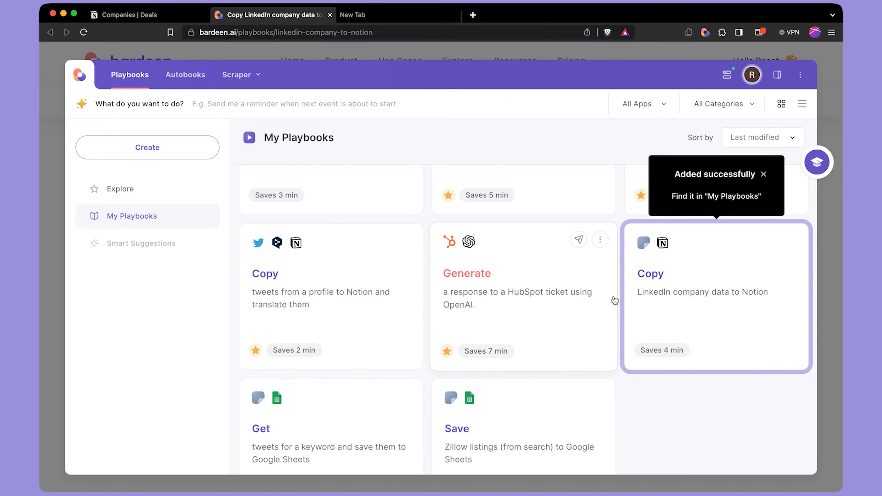
Open LinkedIn in a new browser tab and go to Bardeen's company page
{"action": "key", "text": "super+t"}
{"action": "type", "text": "linkedi"}
{"action": "key", "text": "Return"}
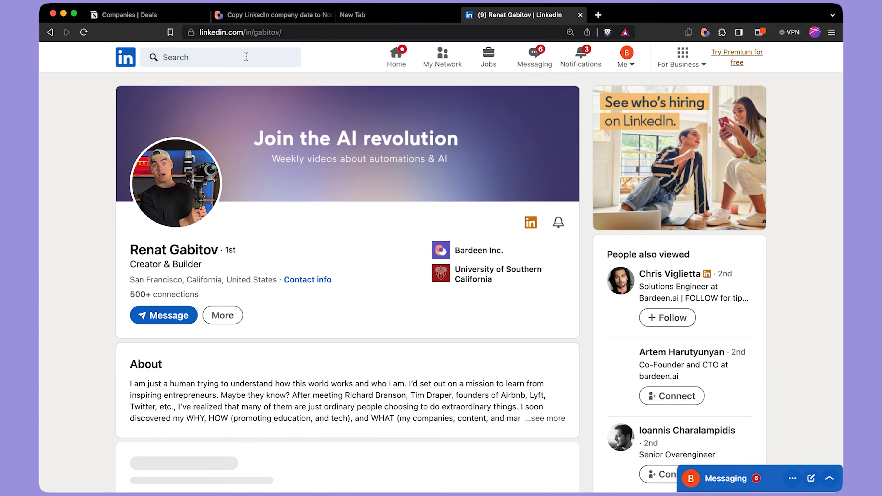
{"action": "left_click", "coordinate": [246, 57]}
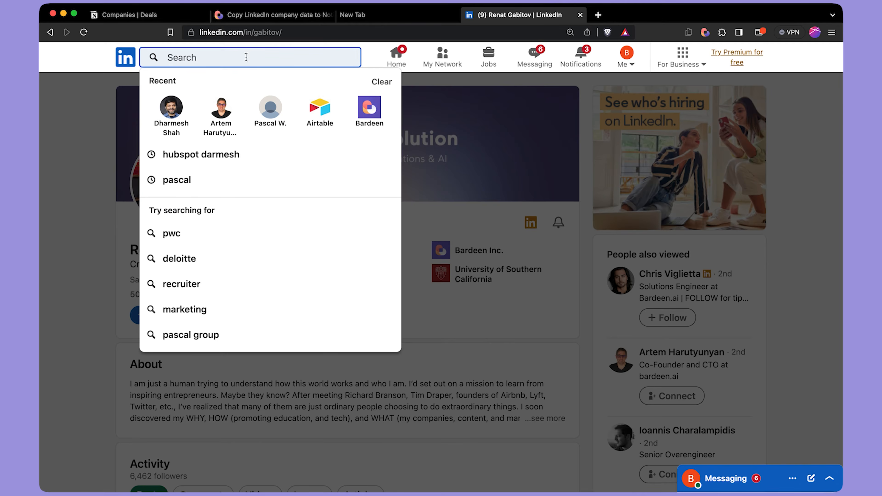
{"action": "left_click", "coordinate": [360, 121]}
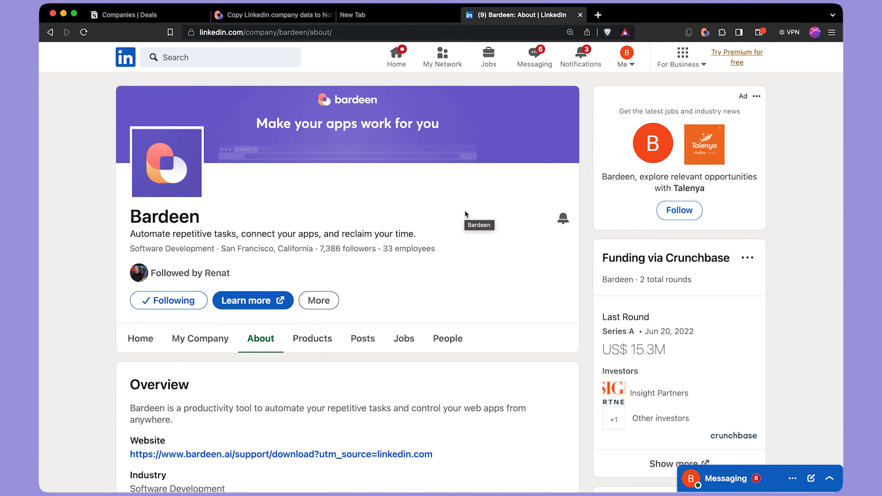
Launch the "Copy LinkedIn company data to Notion" playbook in the Bardeen extension and choose Companies as its Notion database
{"action": "left_click", "coordinate": [705, 32]}
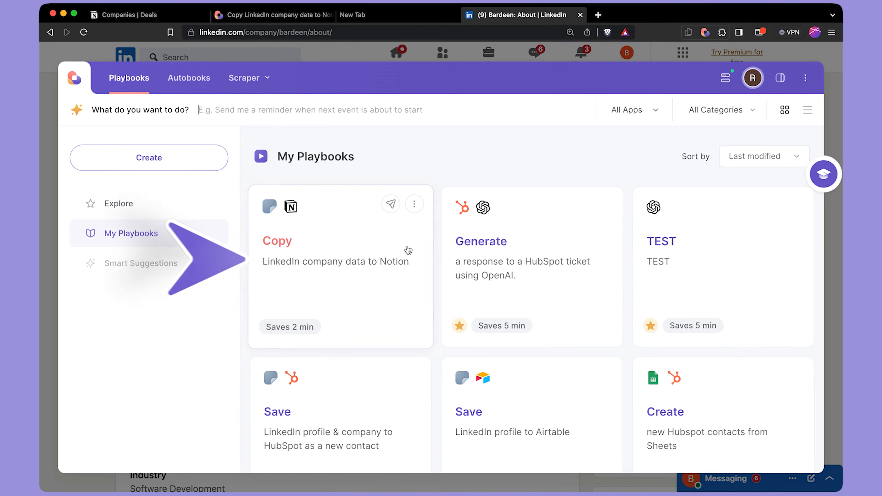
{"action": "left_click", "coordinate": [408, 249]}
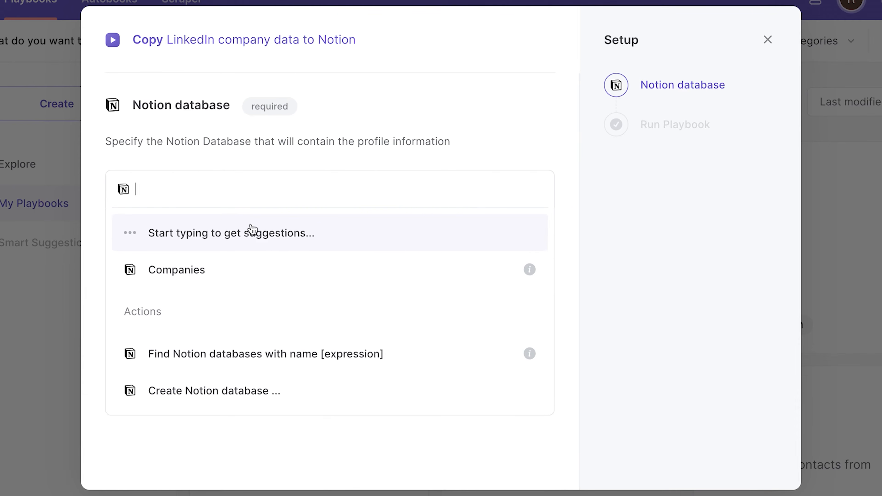
{"action": "left_click", "coordinate": [292, 280]}
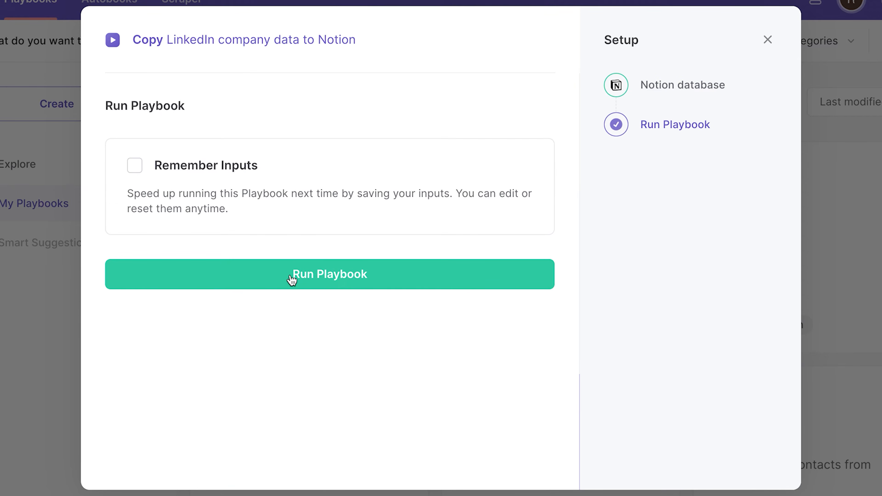
Clear the destination fields mapped to the Industry, Founded and Location data fields
{"action": "scroll", "coordinate": [291, 280], "scroll_direction": "up", "scroll_amount": 15}
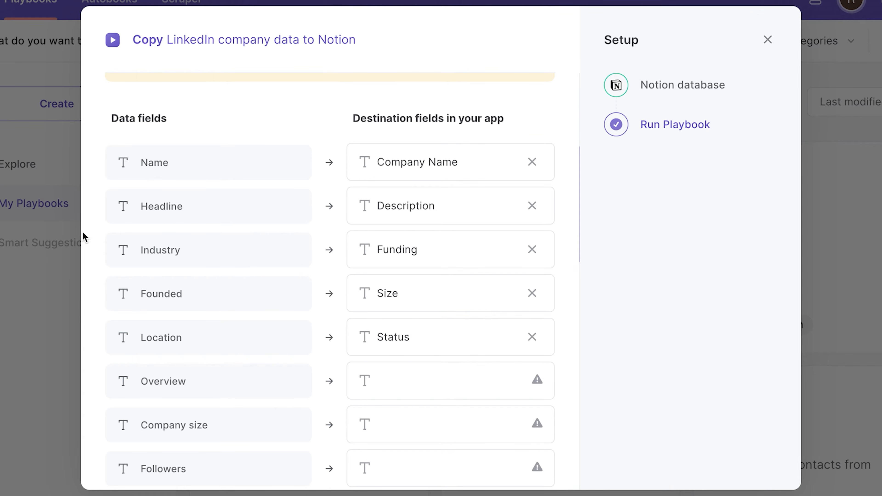
{"action": "left_click", "coordinate": [534, 251]}
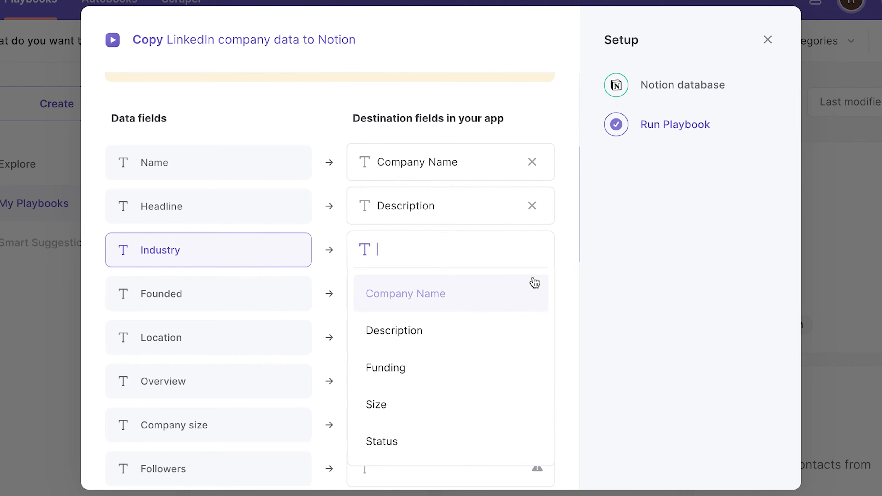
{"action": "left_click", "coordinate": [566, 269]}
{"action": "left_click", "coordinate": [532, 294]}
{"action": "left_click", "coordinate": [555, 319]}
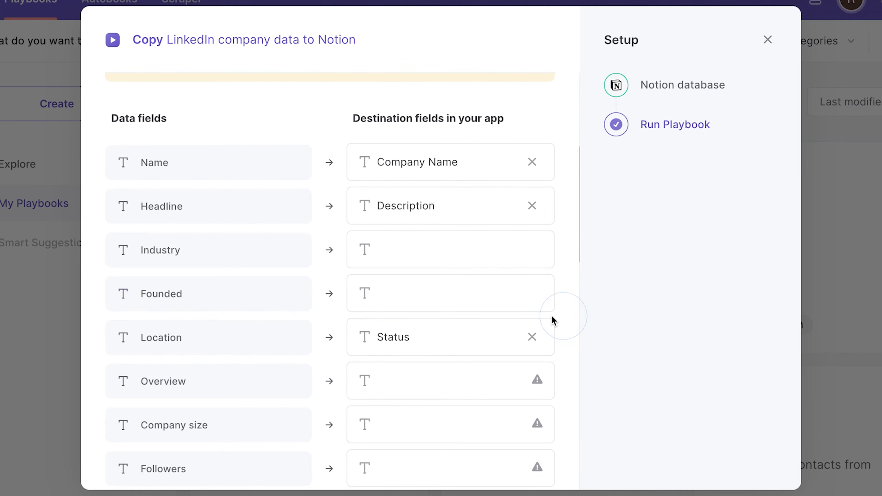
{"action": "left_click", "coordinate": [533, 336]}
{"action": "left_click", "coordinate": [572, 318]}
Map the Company size data field to the Size property of the Notion database
{"action": "scroll", "coordinate": [437, 285], "scroll_direction": "down", "scroll_amount": 5}
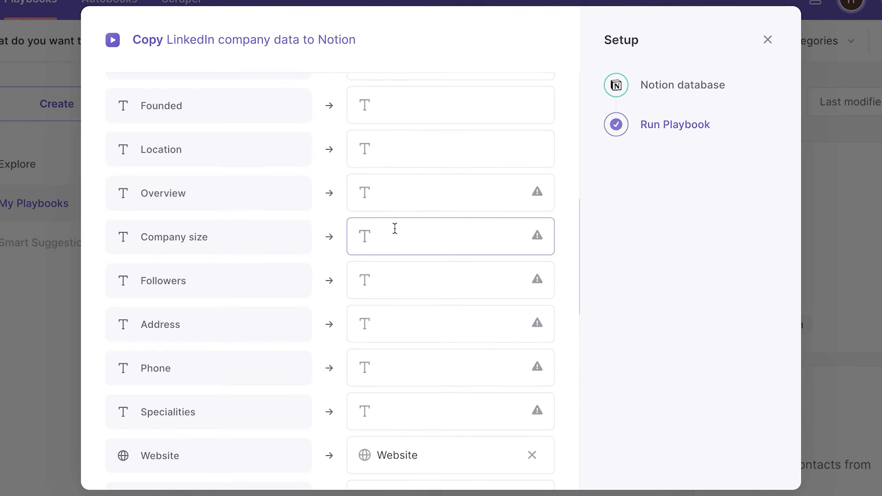
{"action": "left_click", "coordinate": [395, 228]}
{"action": "left_click", "coordinate": [453, 396]}
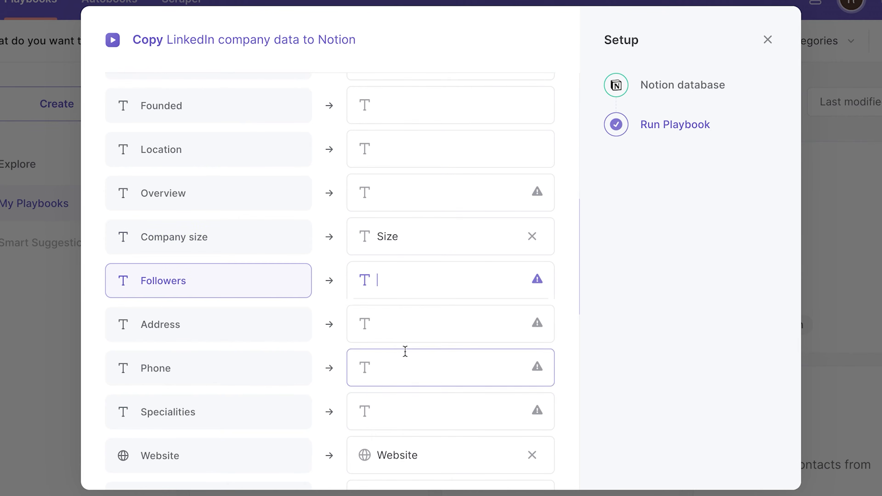
{"action": "scroll", "coordinate": [392, 358], "scroll_direction": "down", "scroll_amount": 7}
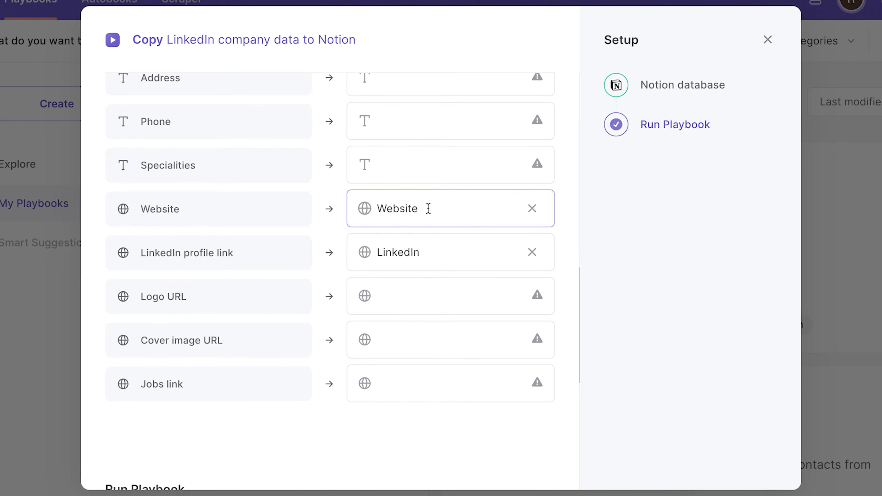
Enable Remember Inputs for the playbook with the Notion database input included, and save and run it
{"action": "scroll", "coordinate": [437, 243], "scroll_direction": "down", "scroll_amount": 2}
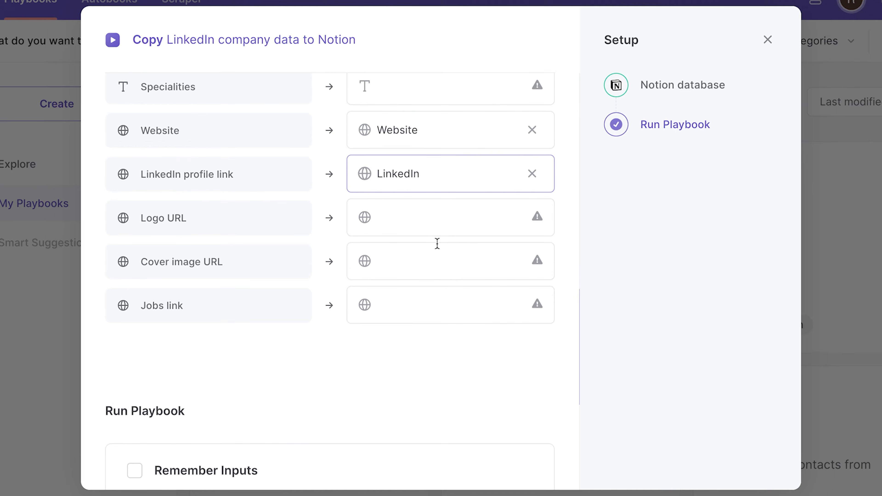
{"action": "scroll", "coordinate": [437, 244], "scroll_direction": "down", "scroll_amount": 2}
{"action": "scroll", "coordinate": [437, 244], "scroll_direction": "up", "scroll_amount": 3}
{"action": "scroll", "coordinate": [437, 243], "scroll_direction": "down", "scroll_amount": 7}
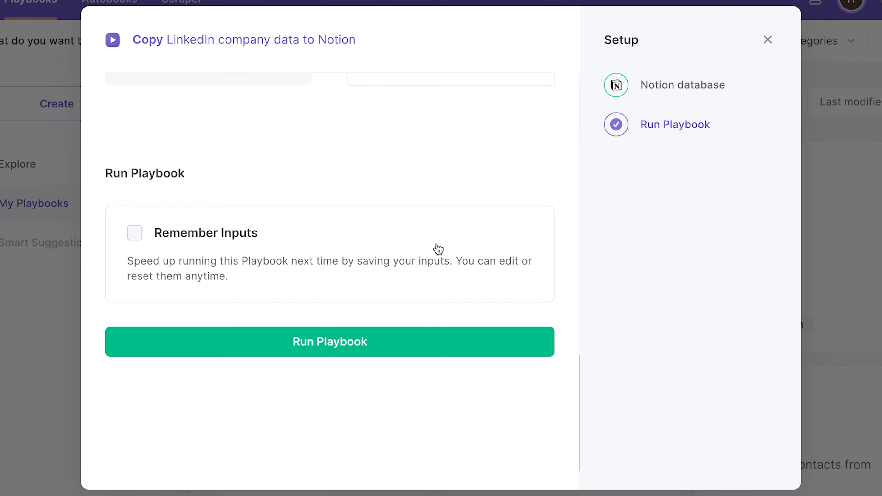
{"action": "left_click", "coordinate": [217, 243]}
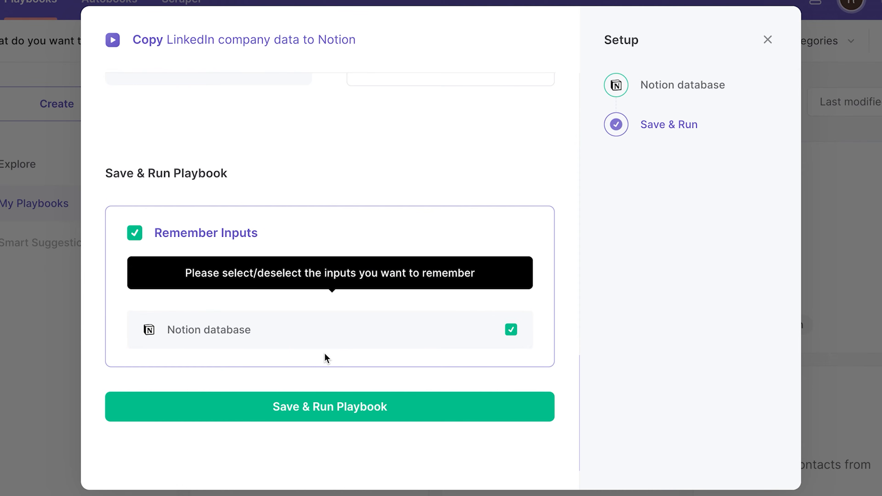
{"action": "left_click", "coordinate": [411, 406]}
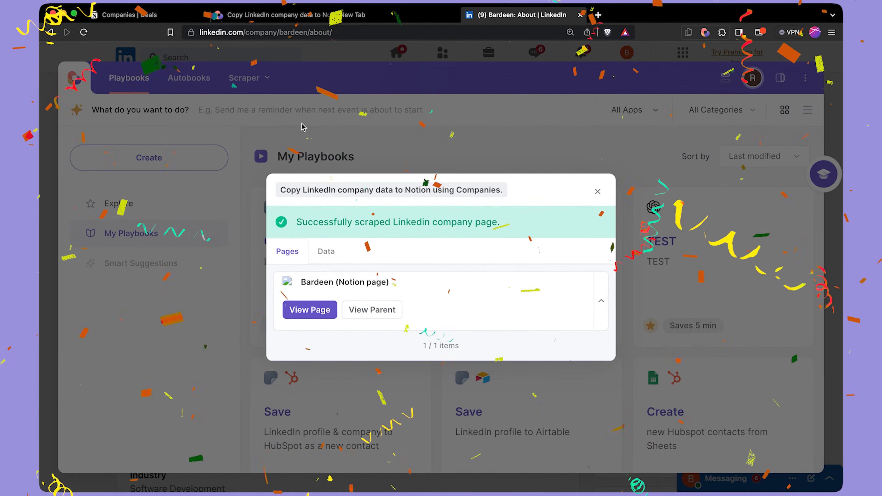
Switch to the Notion Deals board and open the new Bardeen card in the Identified column
{"action": "left_click", "coordinate": [178, 15]}
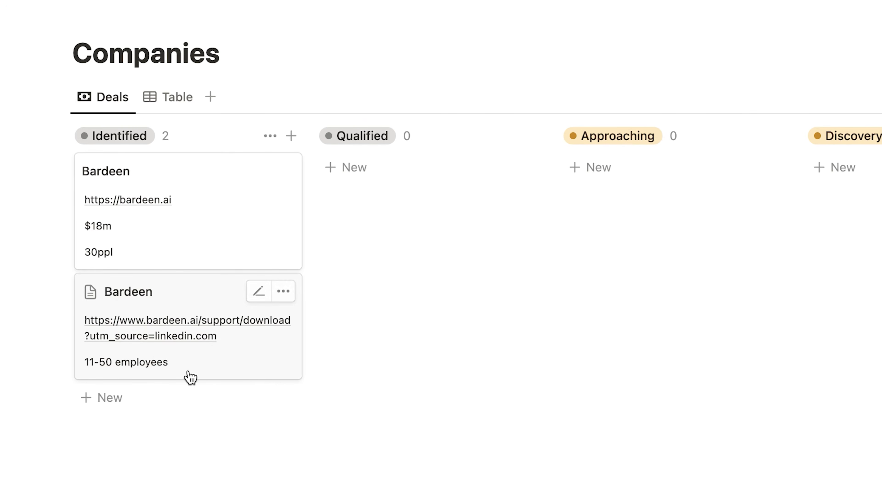
{"action": "left_click", "coordinate": [261, 375]}
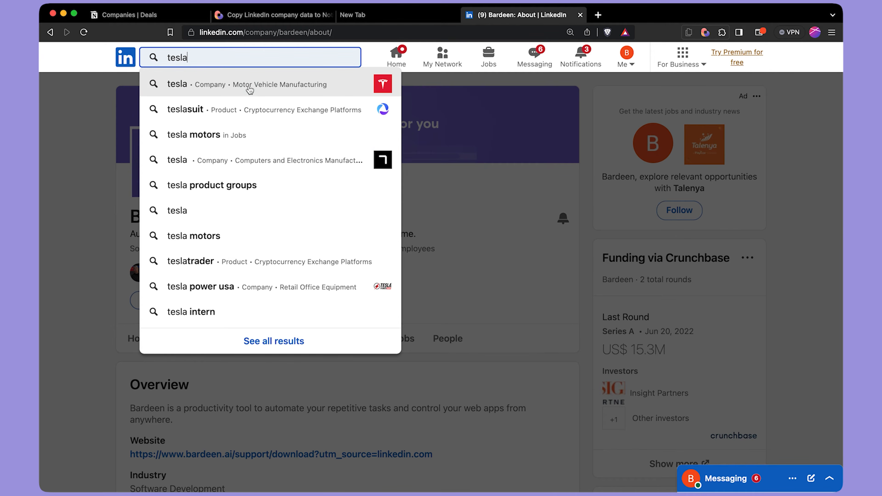
Go to Tesla's company page on LinkedIn and run the "Copy LinkedIn company data to Notion" playbook on it
{"action": "key", "text": "Return"}
{"action": "left_click", "coordinate": [342, 31]}
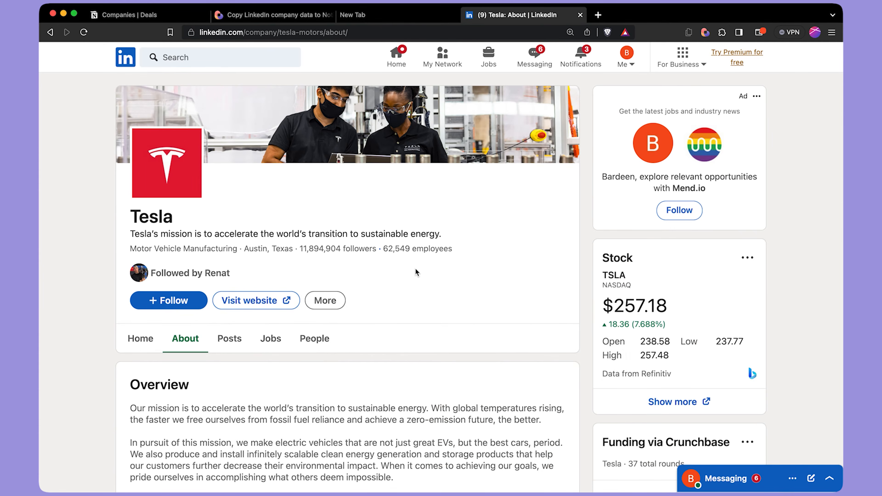
{"action": "key", "text": "alt+b"}
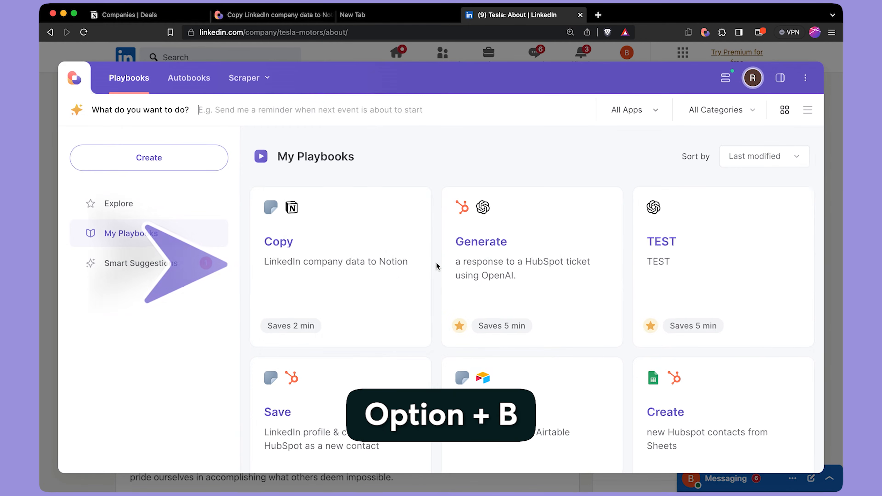
{"action": "left_click", "coordinate": [386, 276]}
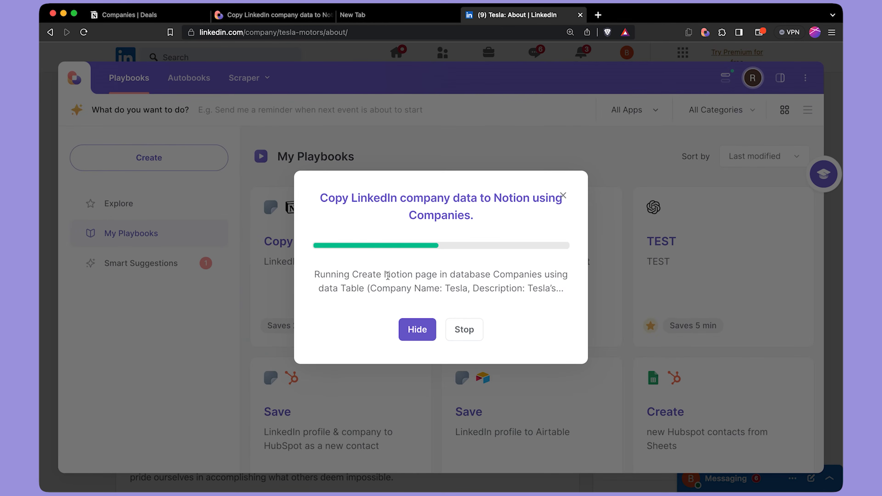
Return to the Notion Deals board and open the new Tesla card
{"action": "left_click", "coordinate": [150, 19]}
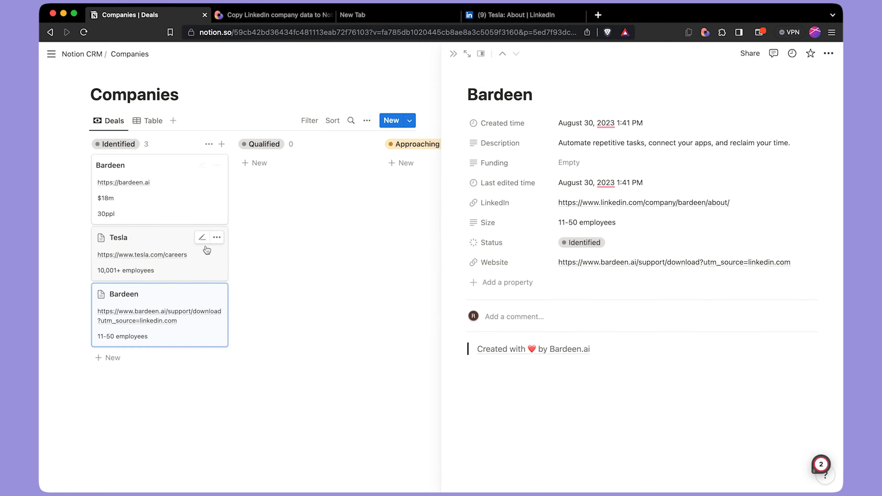
{"action": "left_click", "coordinate": [215, 267]}
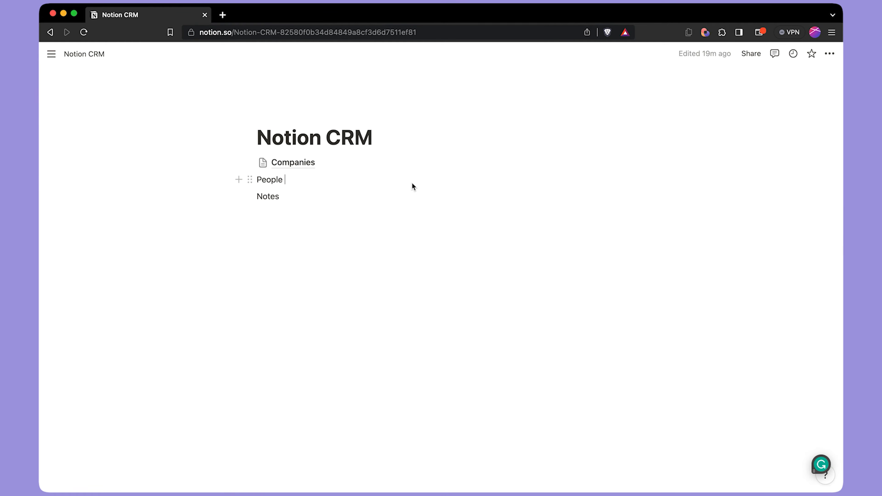
Turn the People line on the Notion CRM page into a database page and open it
{"action": "left_click", "coordinate": [249, 178]}
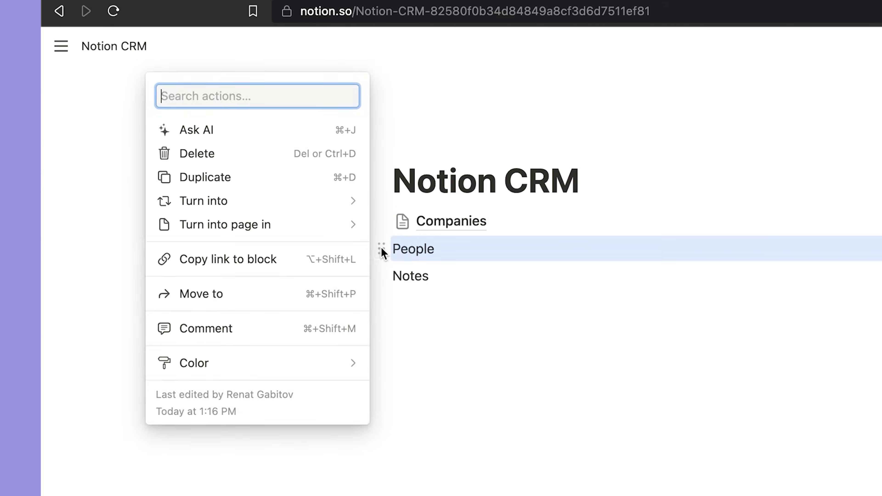
{"action": "mouse_move", "coordinate": [305, 205]}
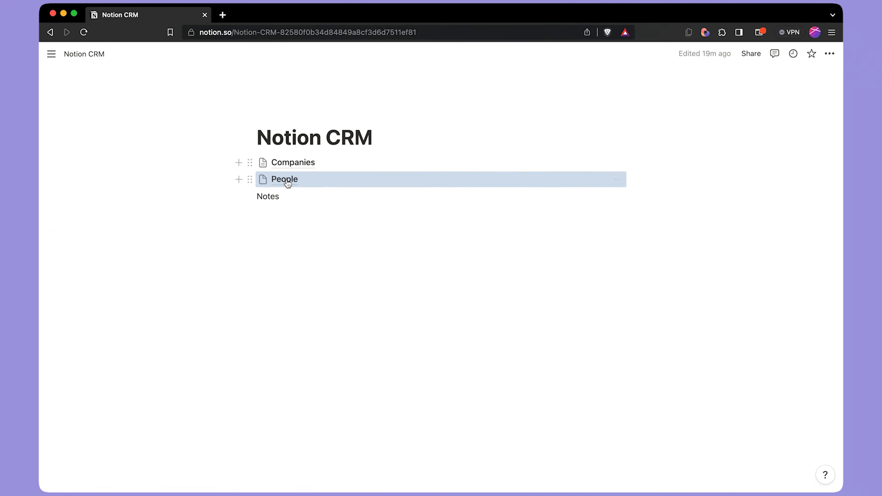
{"action": "left_click", "coordinate": [287, 181]}
Create a new database named "People" as the data source of the People page
{"action": "left_click", "coordinate": [346, 259]}
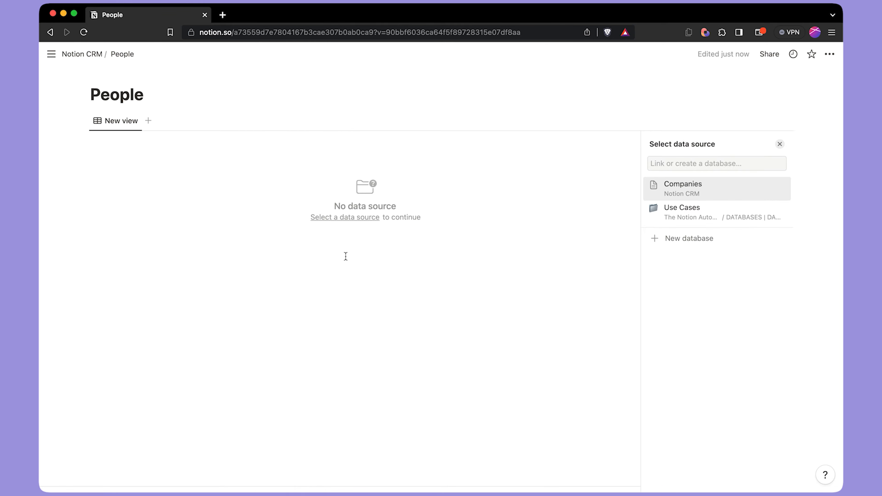
{"action": "type", "text": "People"}
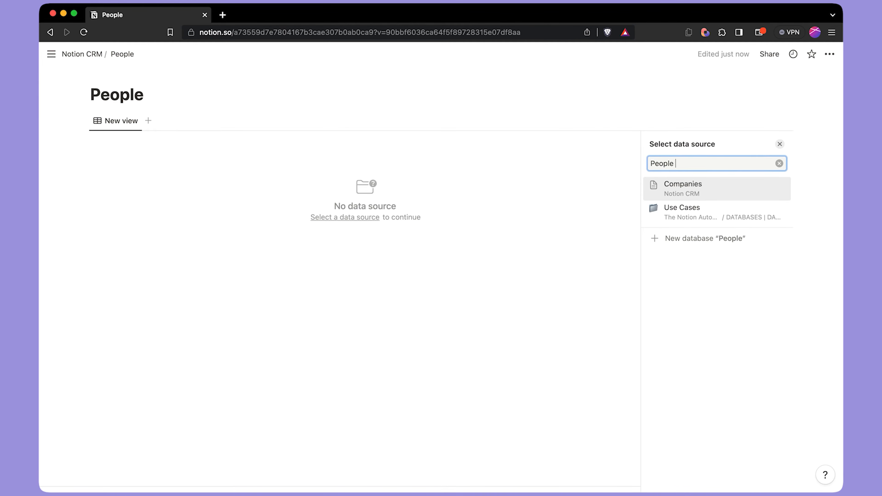
{"action": "left_click", "coordinate": [702, 210]}
Add Email and Phone properties and the URL properties LinkedIn and Personal Website to the People database
{"action": "left_click", "coordinate": [744, 120]}
{"action": "left_click", "coordinate": [703, 206]}
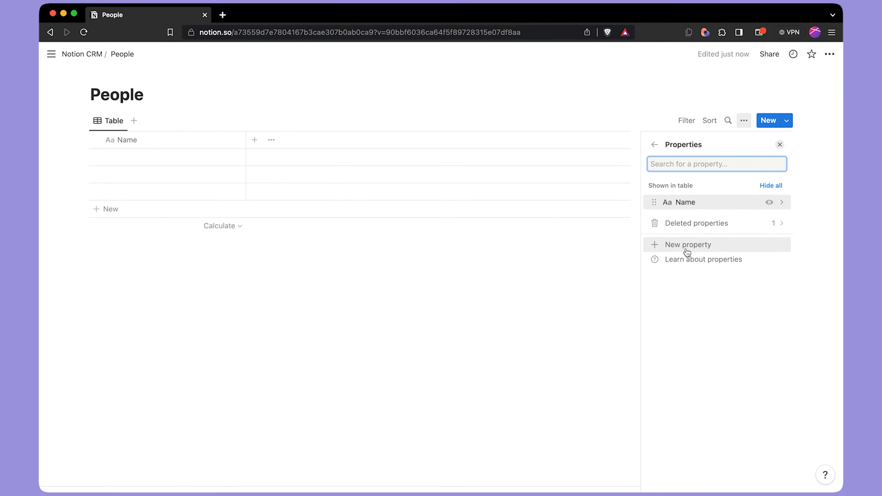
{"action": "left_click", "coordinate": [686, 248]}
{"action": "type", "text": "Email"}
{"action": "left_click", "coordinate": [687, 204]}
{"action": "type", "text": "ph"}
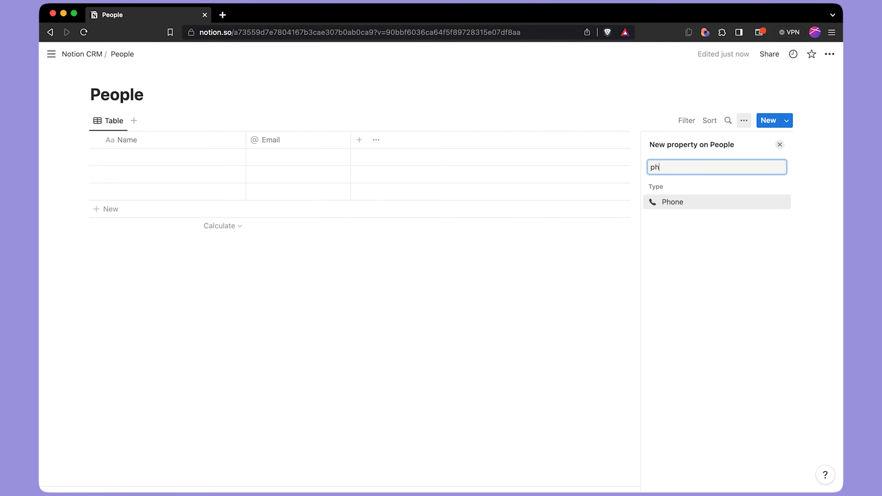
{"action": "key", "text": "Return"}
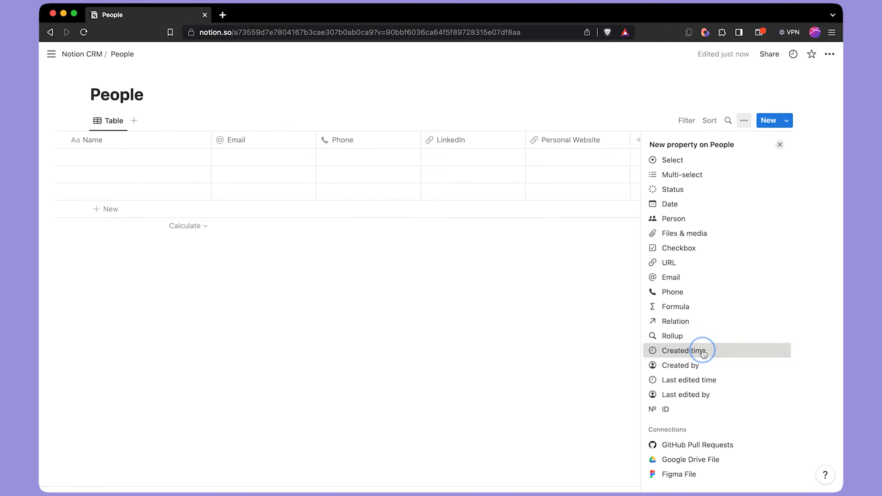
Add Created time and Last edited time properties to the People database and close the property settings
{"action": "left_click", "coordinate": [700, 350]}
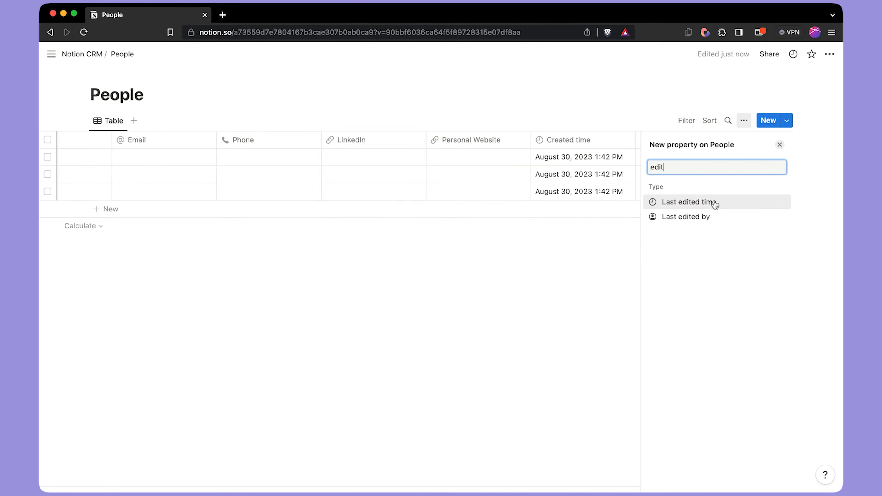
{"action": "left_click", "coordinate": [714, 201]}
{"action": "left_click", "coordinate": [612, 252]}
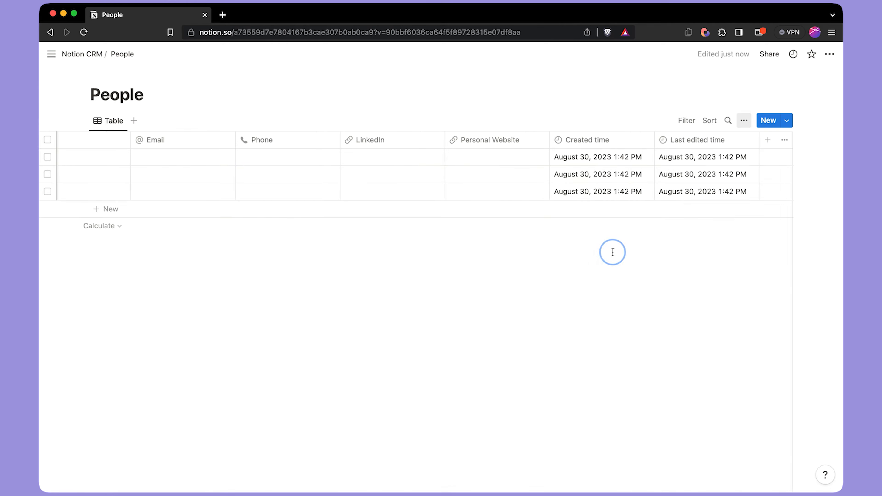
{"action": "scroll", "coordinate": [464, 209], "scroll_direction": "left", "scroll_amount": 4}
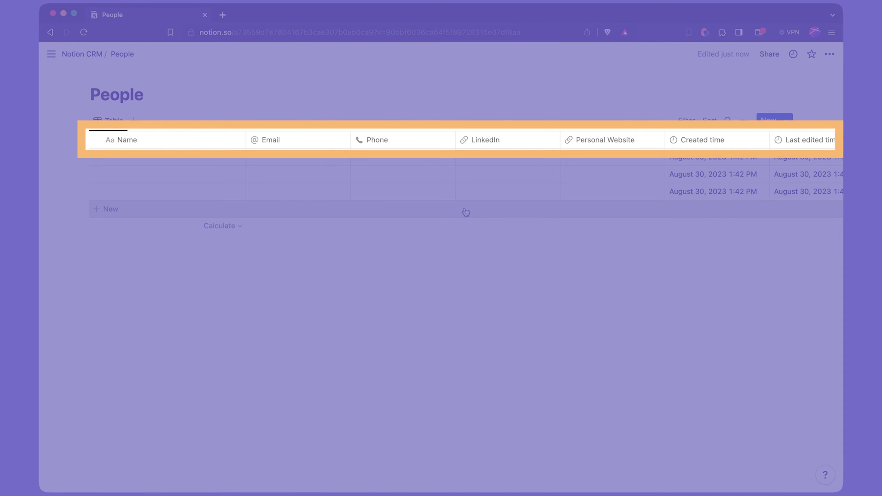
Add a multi-select property named "List" to the People database
{"action": "scroll", "coordinate": [465, 212], "scroll_direction": "right", "scroll_amount": 5}
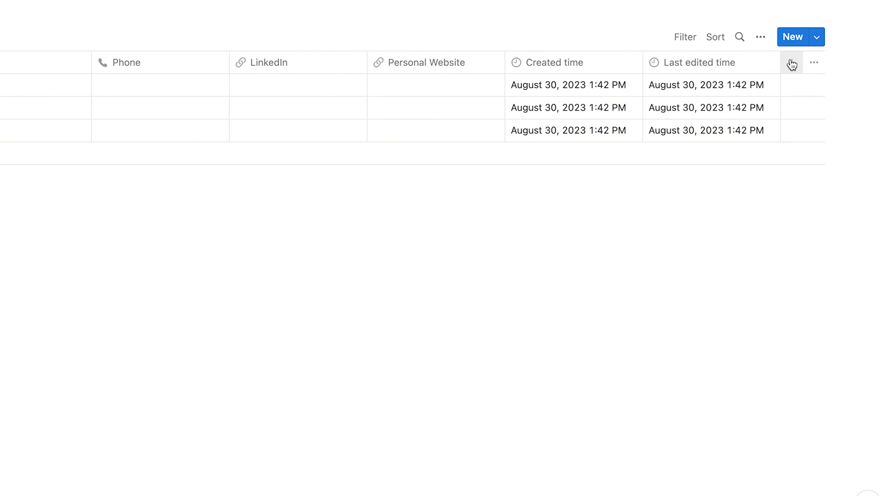
{"action": "left_click", "coordinate": [792, 64]}
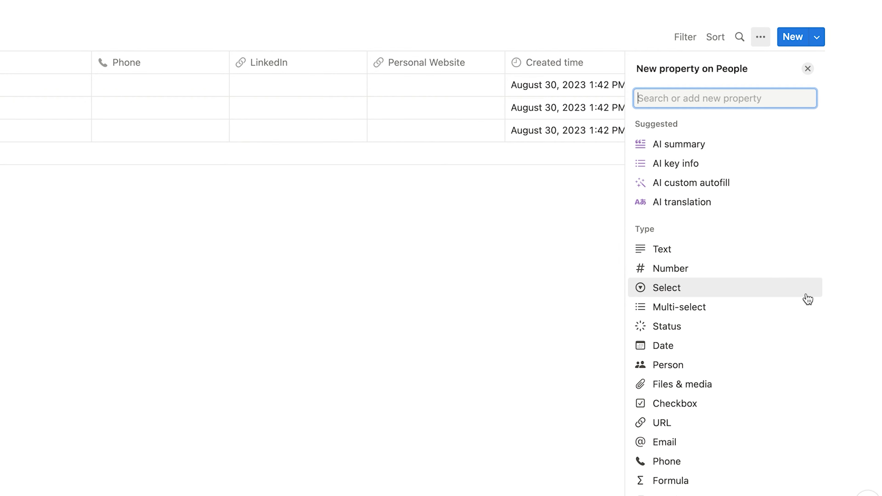
{"action": "left_click", "coordinate": [794, 310]}
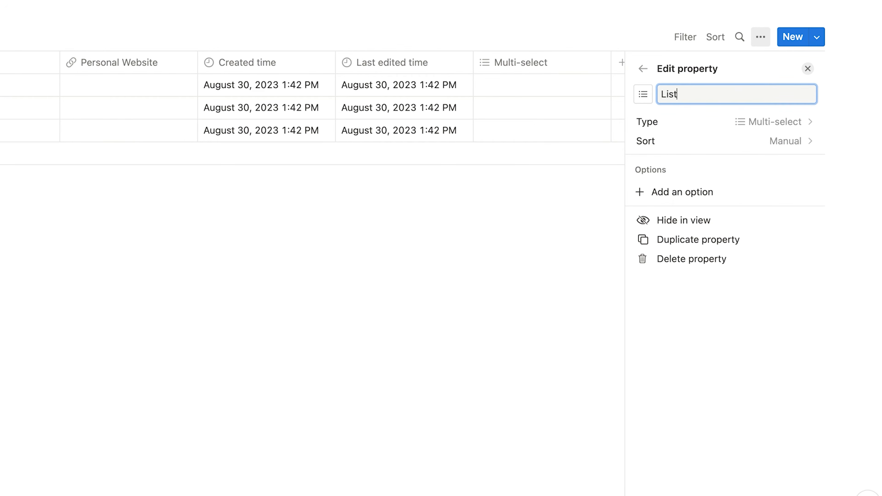
Add the options Entrepreneur, CMO and Software Engineer to the List property
{"action": "left_click", "coordinate": [708, 192]}
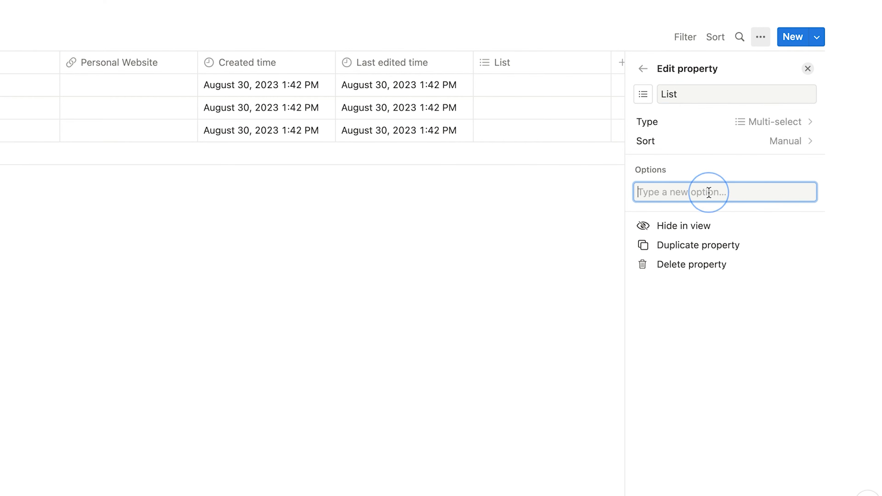
{"action": "type", "text": "Entreprene"}
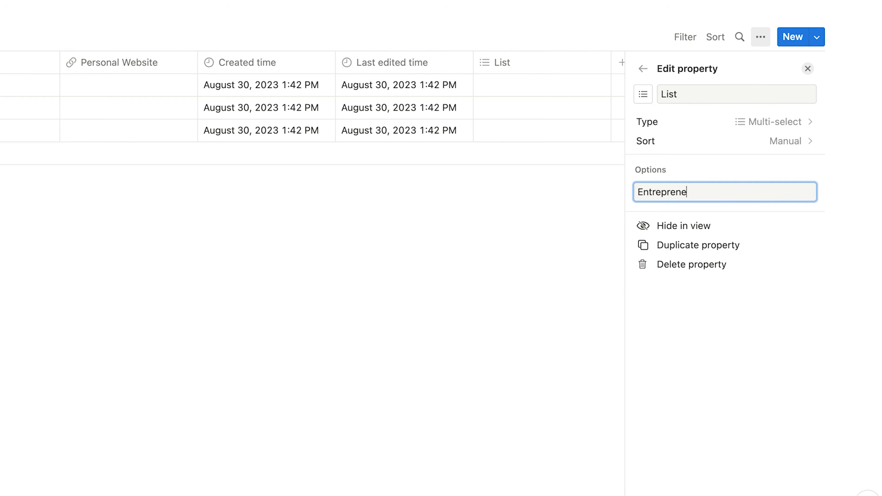
{"action": "type", "text": "ur"}
{"action": "key", "text": "Return"}
{"action": "type", "text": "CMO"}
{"action": "key", "text": "Return"}
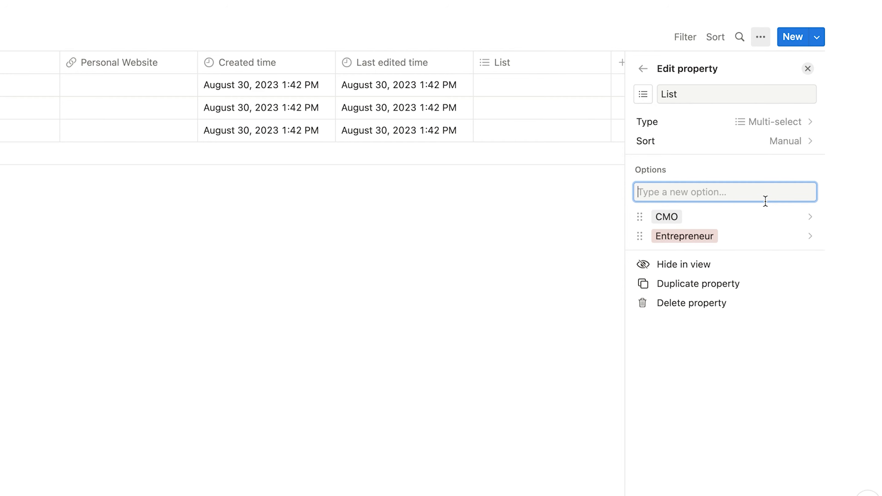
{"action": "type", "text": "Software Engineer"}
{"action": "key", "text": "Return"}
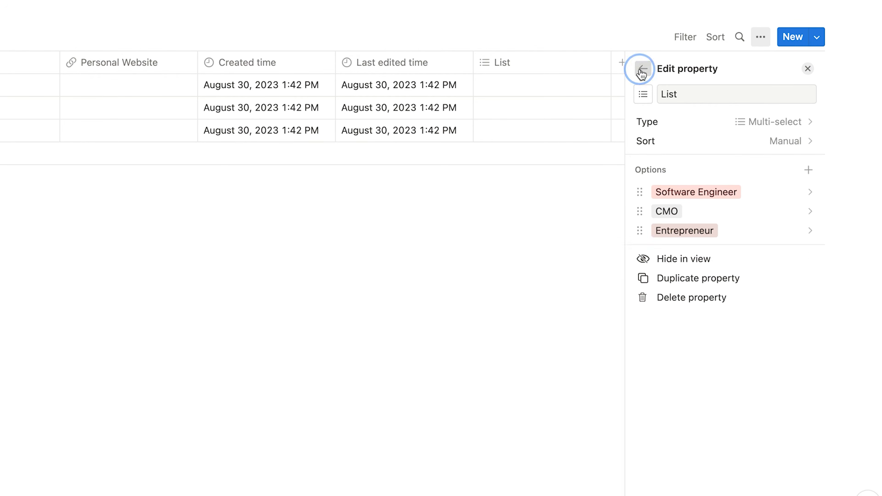
Add a relation property from People to the Companies database with no limit, and show it on Companies as People
{"action": "left_click", "coordinate": [642, 68]}
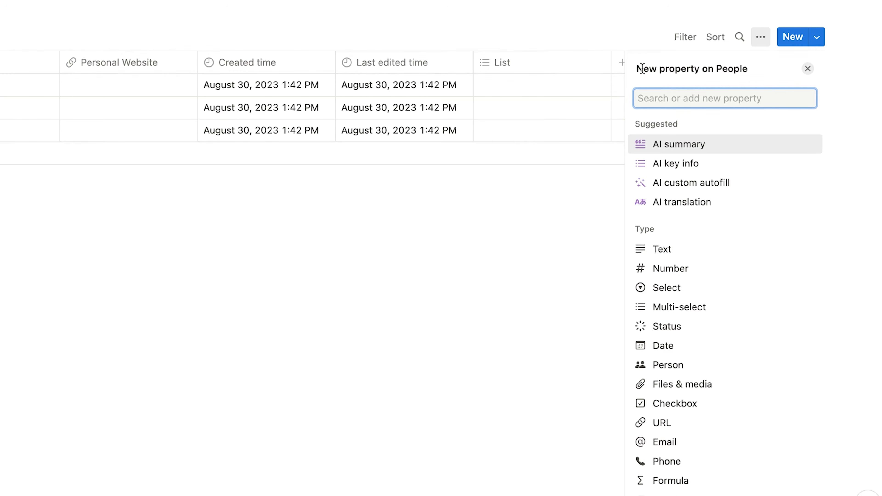
{"action": "scroll", "coordinate": [744, 291], "scroll_direction": "down", "scroll_amount": 5}
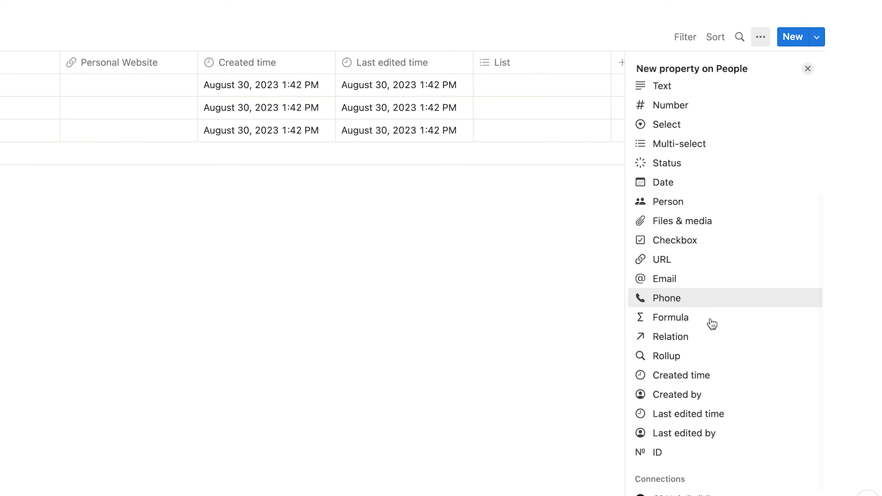
{"action": "left_click", "coordinate": [717, 338]}
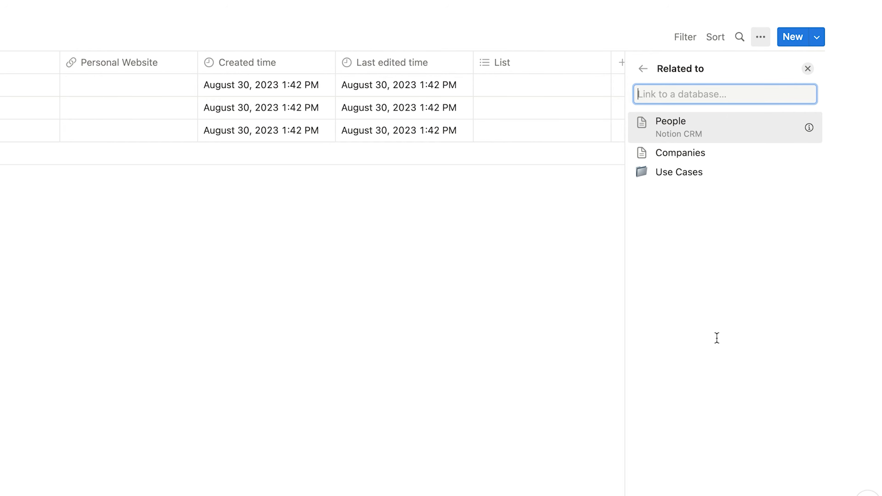
{"action": "left_click", "coordinate": [742, 154]}
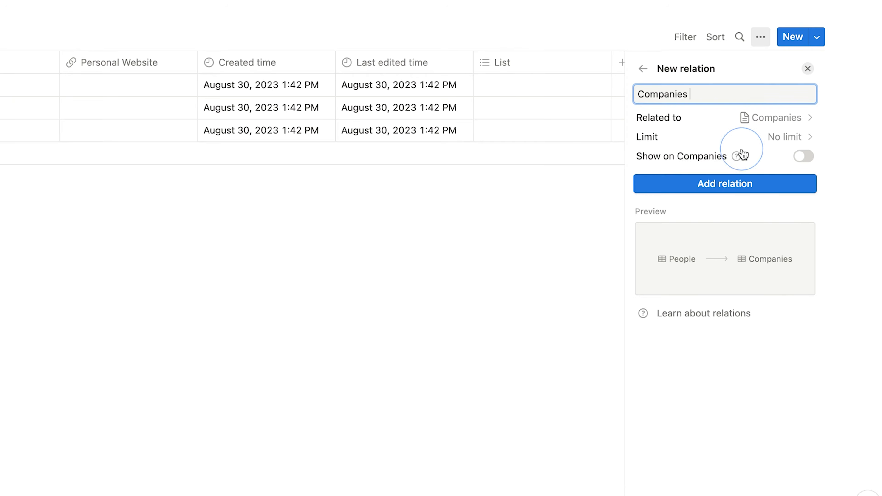
{"action": "left_click", "coordinate": [803, 158]}
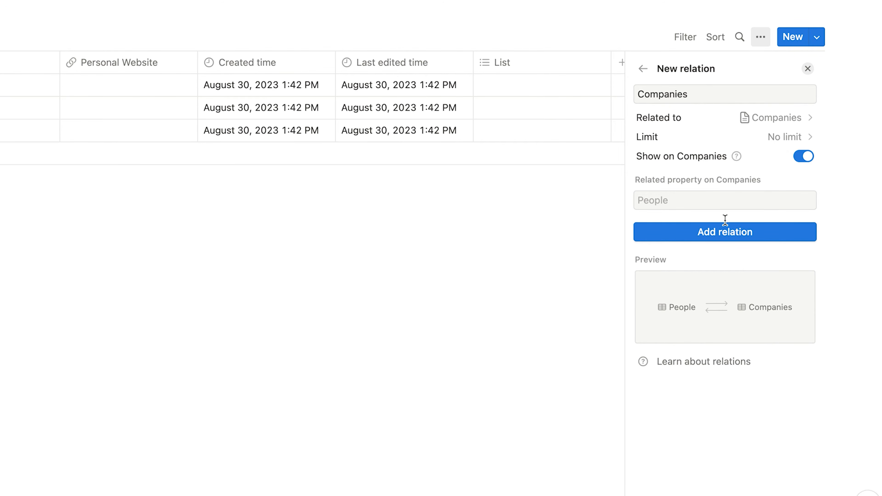
{"action": "left_click", "coordinate": [739, 230]}
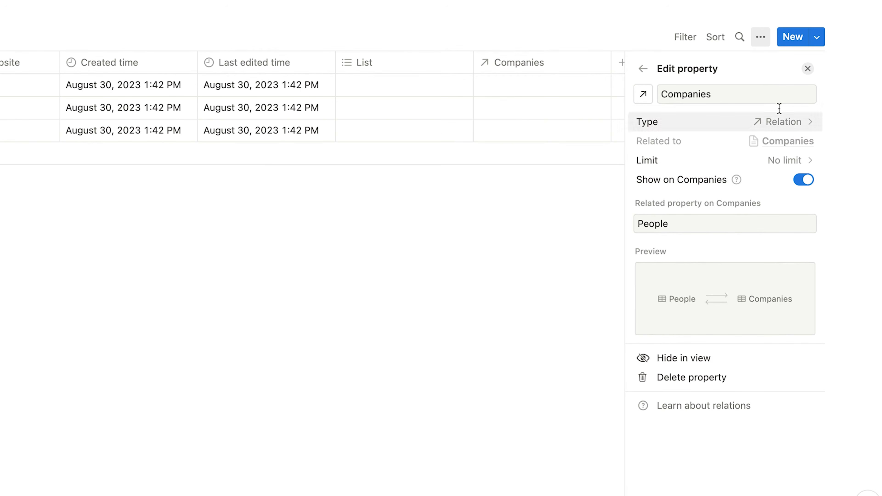
{"action": "left_click", "coordinate": [644, 71]}
{"action": "left_click", "coordinate": [645, 69]}
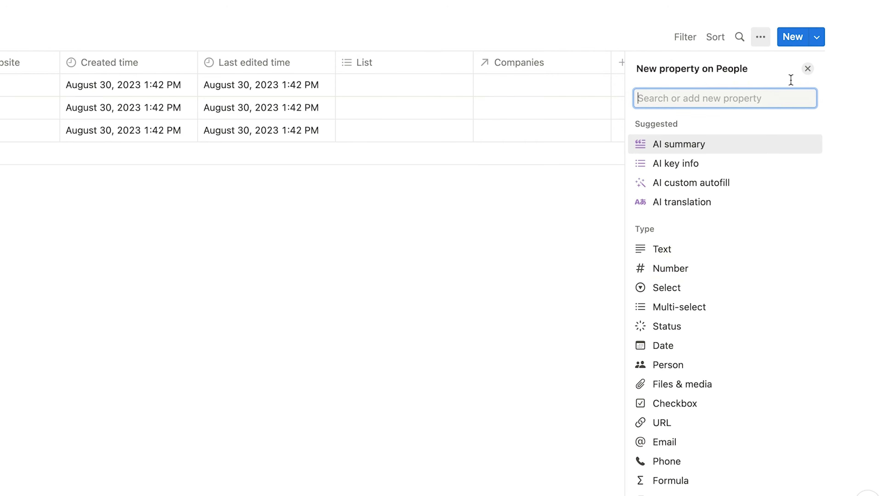
Add a Status property to the People database
{"action": "left_click", "coordinate": [808, 69]}
{"action": "left_click", "coordinate": [761, 36]}
{"action": "left_click", "coordinate": [744, 147]}
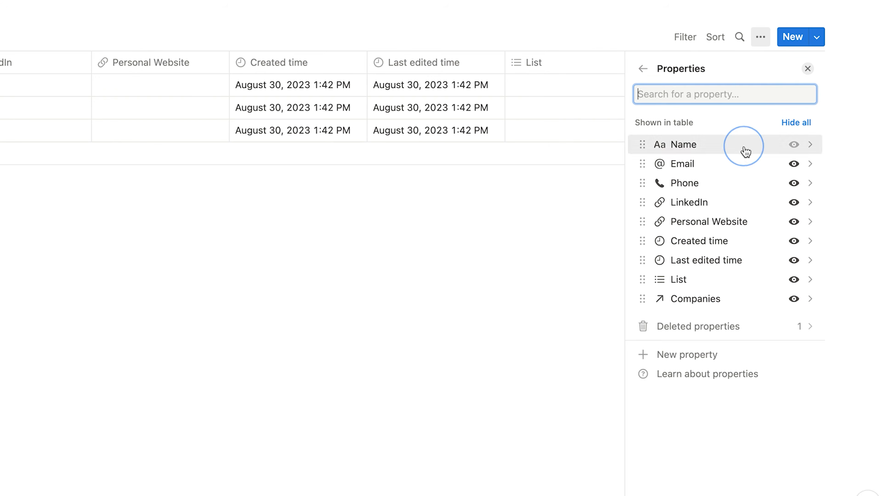
{"action": "left_click", "coordinate": [747, 362]}
{"action": "scroll", "coordinate": [700, 265], "scroll_direction": "down", "scroll_amount": 2}
{"action": "scroll", "coordinate": [700, 264], "scroll_direction": "down", "scroll_amount": 2}
{"action": "left_click", "coordinate": [702, 202]}
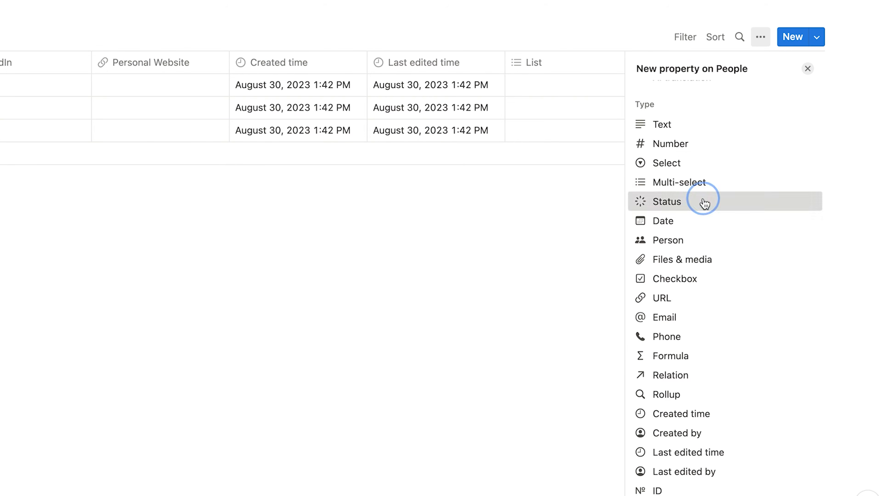
Rename the default To-do status option as Identified and the In progress option as Approaching
{"action": "left_click", "coordinate": [738, 200]}
{"action": "type", "text": "Identified"}
{"action": "key", "text": "Return"}
{"action": "left_click", "coordinate": [769, 248]}
{"action": "type", "text": "Approaching"}
{"action": "key", "text": "Return"}
Finish editing the Approaching option and add a status option named Replied to the In progress group
{"action": "left_click", "coordinate": [746, 243]}
{"action": "left_click", "coordinate": [713, 408]}
{"action": "left_click", "coordinate": [805, 224]}
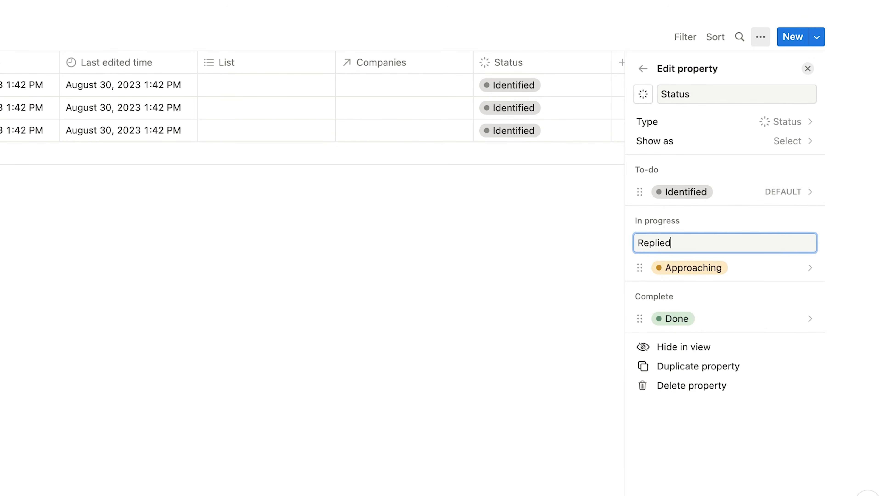
{"action": "type", "text": "Replied"}
{"action": "key", "text": "Return"}
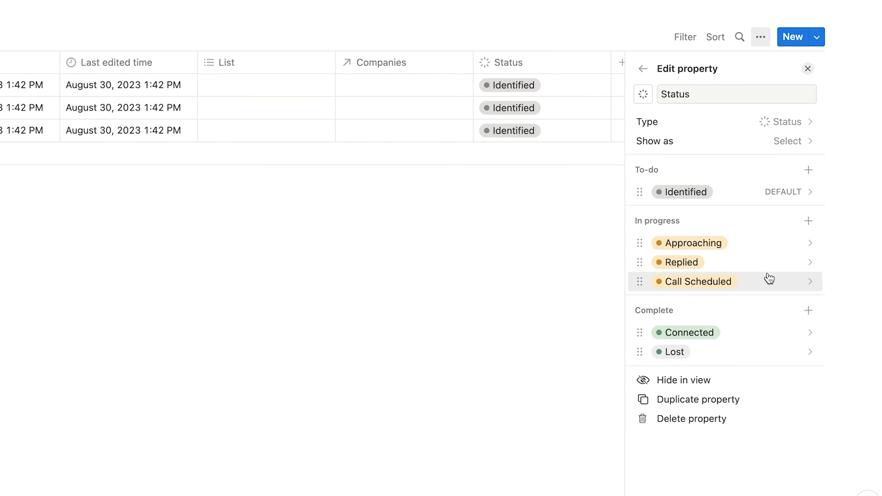
Delete all empty rows from the People table and move the Status property ahead of Name
{"action": "left_click", "coordinate": [96, 140]}
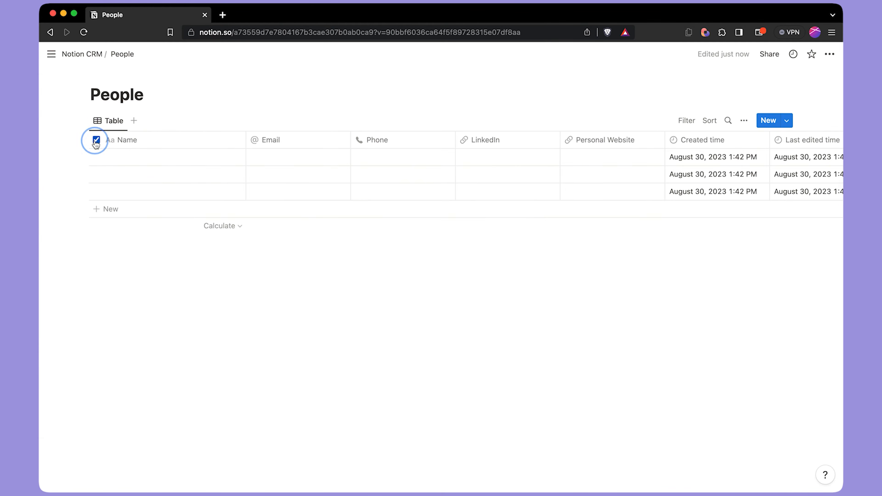
{"action": "key", "text": "Delete"}
{"action": "left_click", "coordinate": [744, 120]}
{"action": "left_click", "coordinate": [726, 206]}
{"action": "left_click_drag", "start_coordinate": [733, 258], "coordinate": [726, 203]}
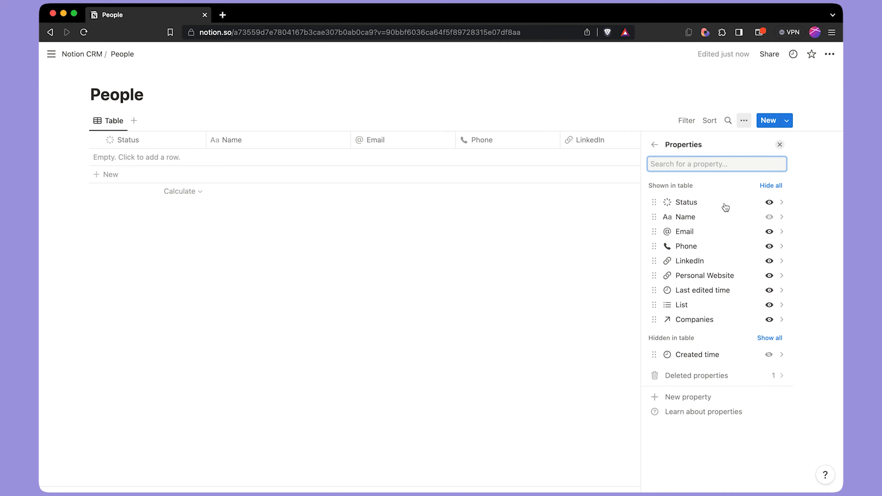
Show the Status property as a checkbox and narrow its column to little more than its icon
{"action": "left_click", "coordinate": [734, 202]}
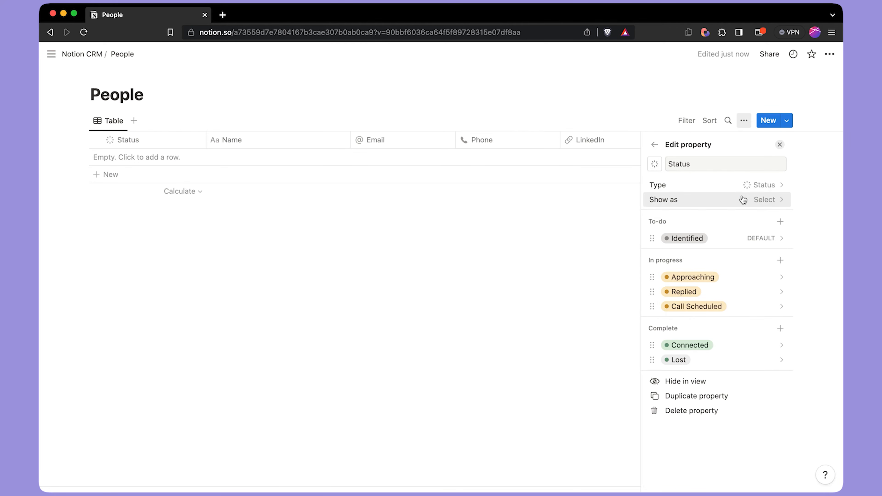
{"action": "left_click", "coordinate": [727, 218]}
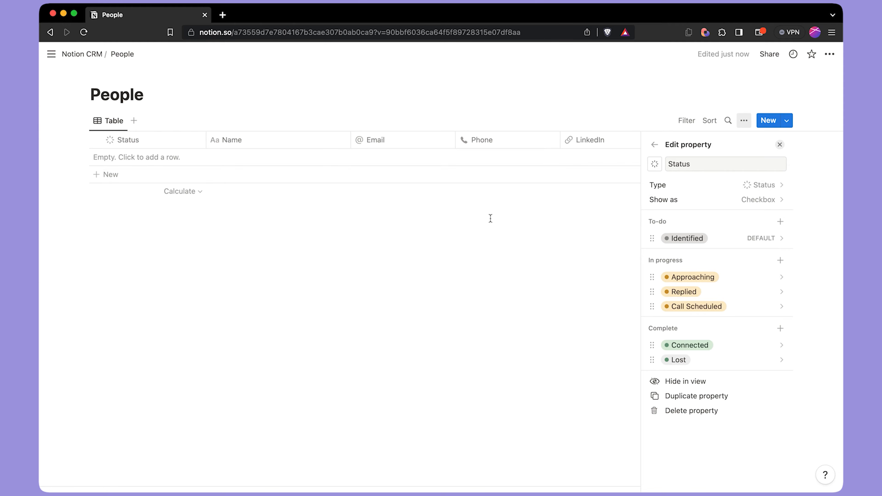
{"action": "left_click", "coordinate": [555, 201]}
{"action": "left_click_drag", "start_coordinate": [206, 136], "coordinate": [118, 139]}
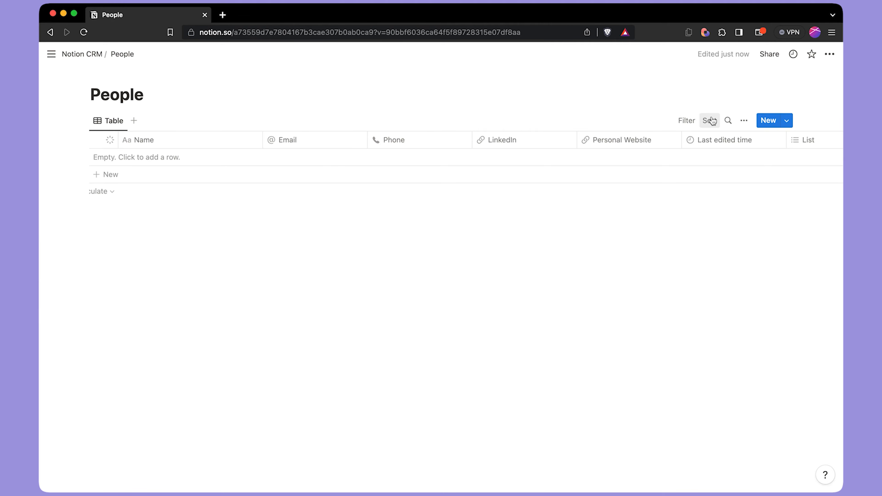
Try sorting the People table by Last edited time in descending order
{"action": "left_click", "coordinate": [711, 120]}
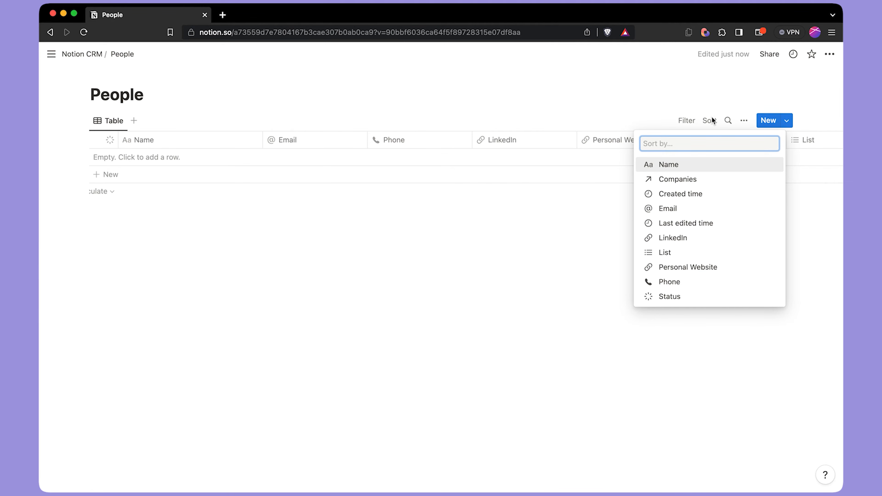
{"action": "left_click", "coordinate": [732, 224]}
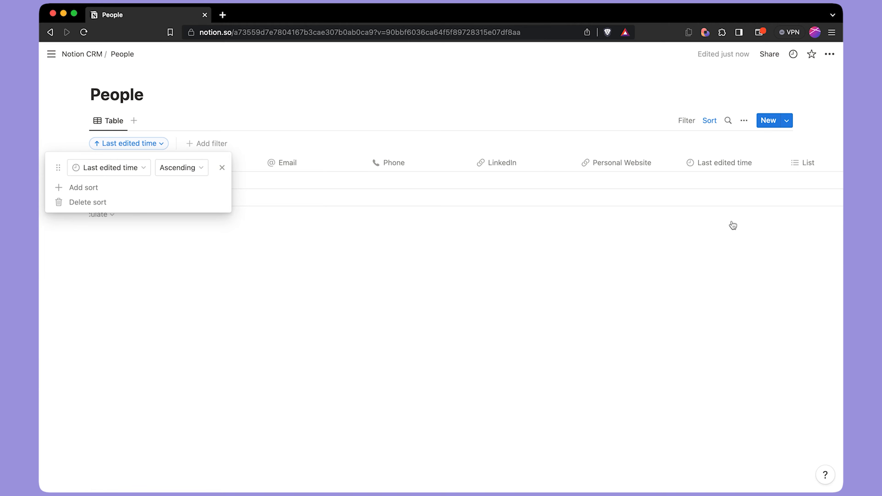
{"action": "left_click", "coordinate": [180, 170]}
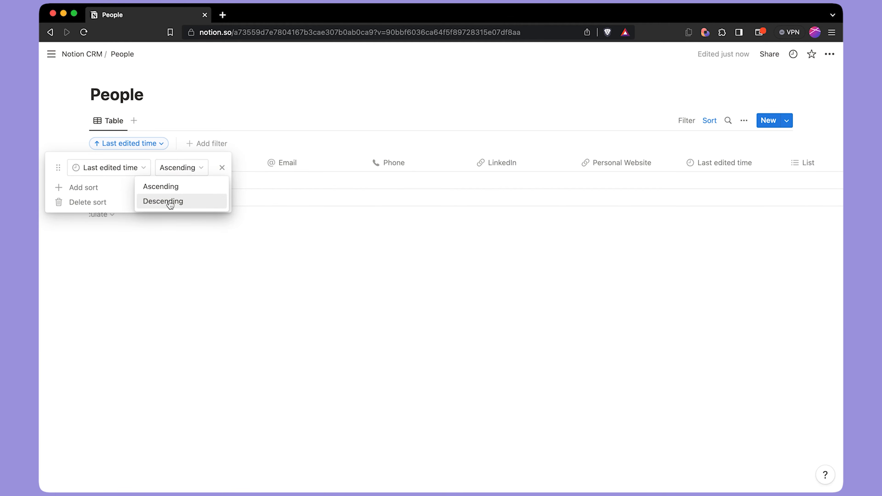
{"action": "left_click", "coordinate": [170, 201]}
{"action": "left_click", "coordinate": [226, 168]}
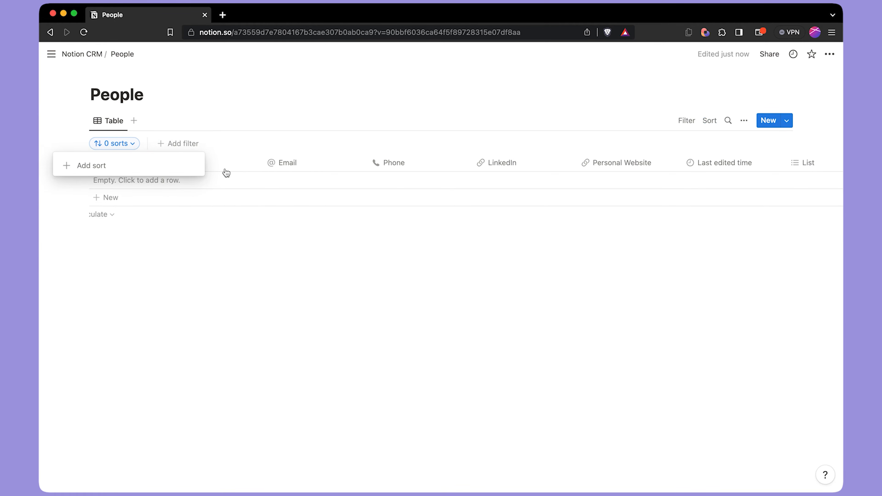
{"action": "left_click", "coordinate": [198, 102]}
Give the People page a walking-person icon and go back to the Notion CRM page
{"action": "left_click", "coordinate": [112, 76]}
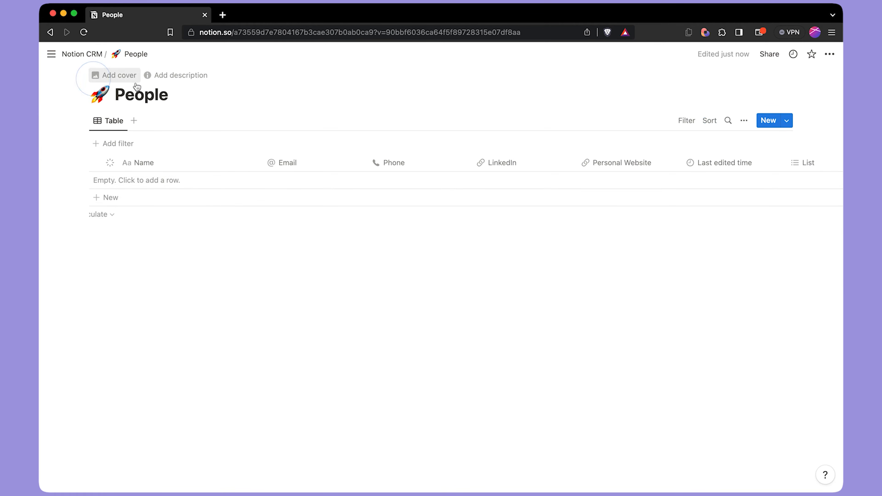
{"action": "left_click", "coordinate": [105, 95]}
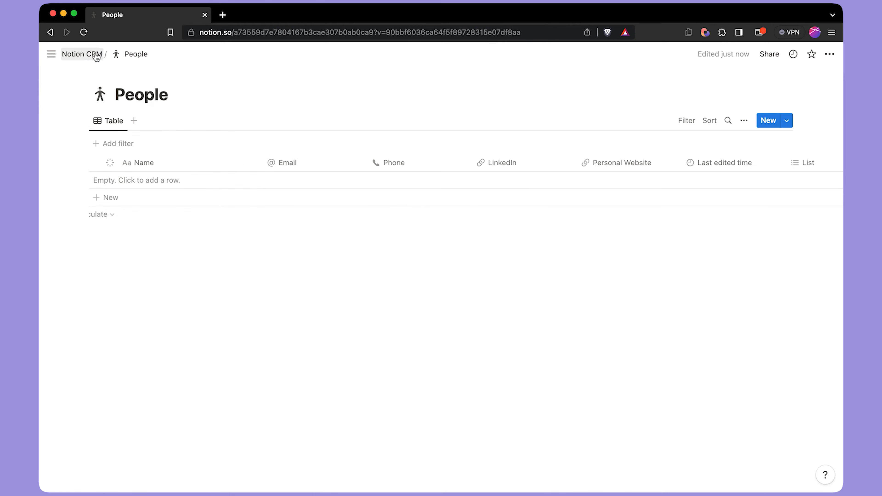
{"action": "left_click", "coordinate": [93, 57]}
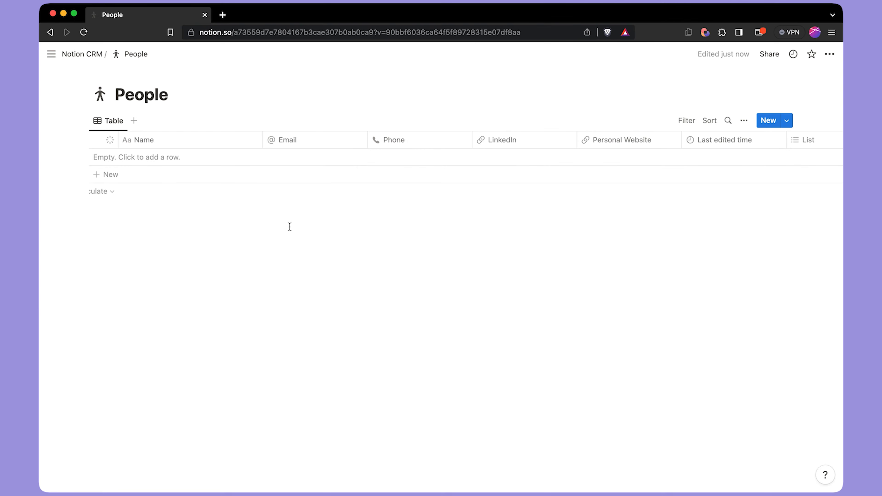
Open the contact's LinkedIn profile page in a new browser tab
{"action": "key", "text": "super+t"}
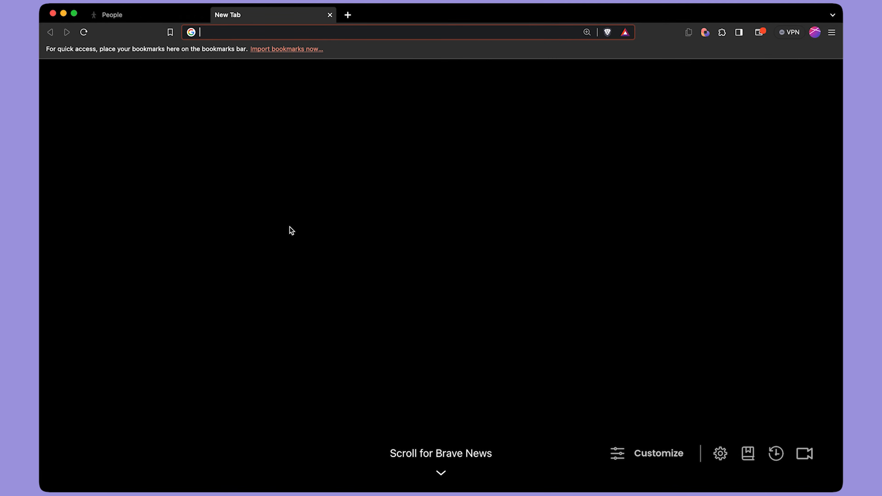
{"action": "type", "text": "https://www.linkedin.com/in/gabitov"}
{"action": "key", "text": "Return"}
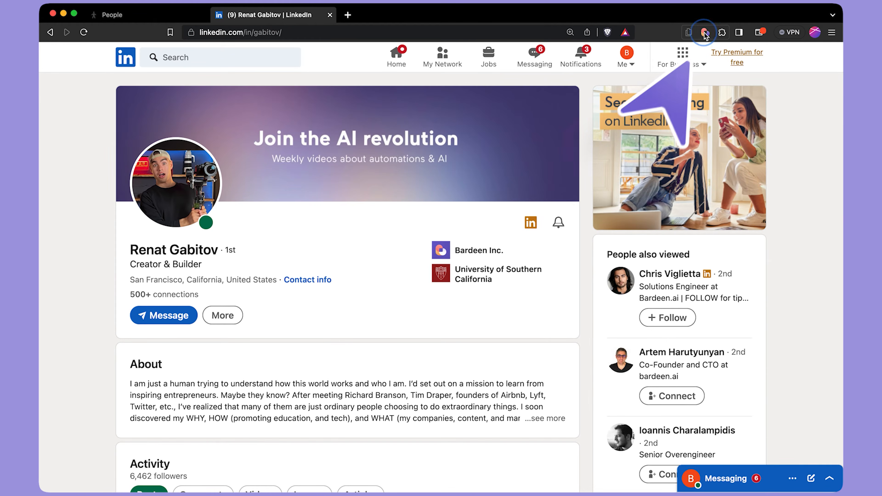
In Bardeen, search for "Linkedin", start the playbook Copy Linkedin profile to a Notion database, and choose People as its database
{"action": "left_click", "coordinate": [704, 31]}
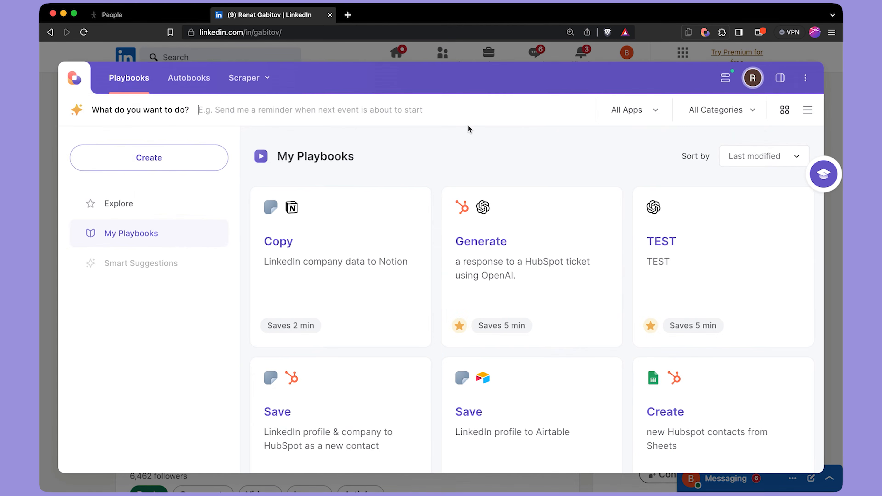
{"action": "type", "text": "Linkedin"}
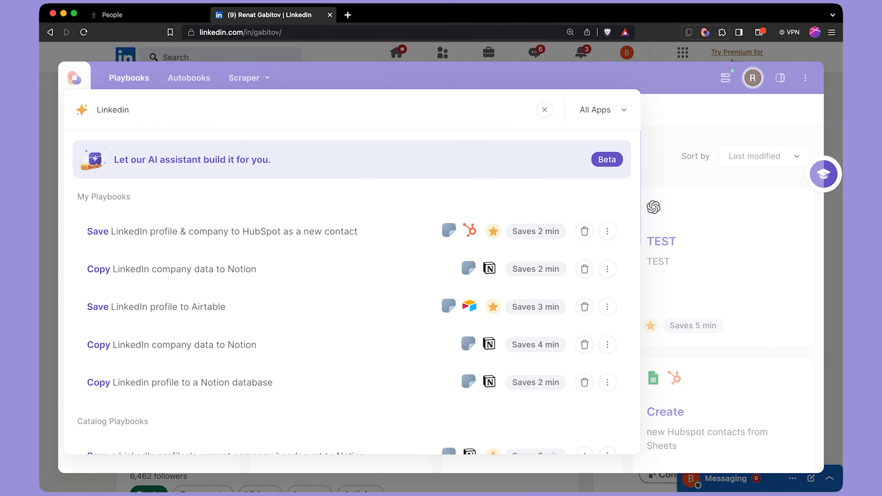
{"action": "left_click", "coordinate": [283, 391]}
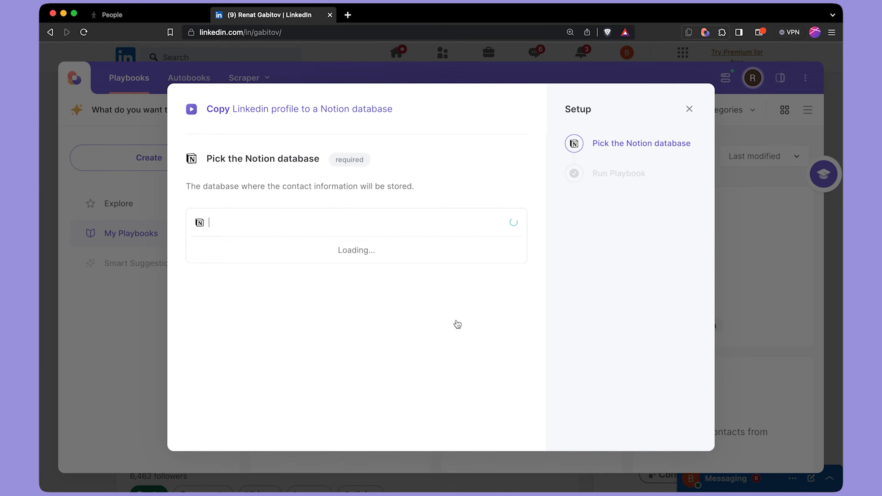
{"action": "left_click", "coordinate": [314, 213]}
{"action": "left_click", "coordinate": [278, 276]}
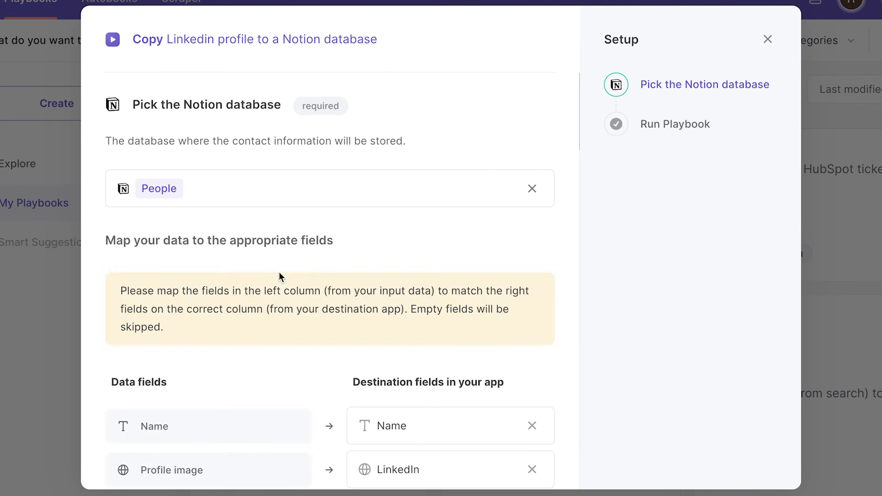
Clear the unwanted destination fields in the playbook mapping, including those for Profile image, Location, About and Current company(logo)
{"action": "scroll", "coordinate": [280, 276], "scroll_direction": "up", "scroll_amount": 15}
{"action": "scroll", "coordinate": [281, 276], "scroll_direction": "up", "scroll_amount": 3}
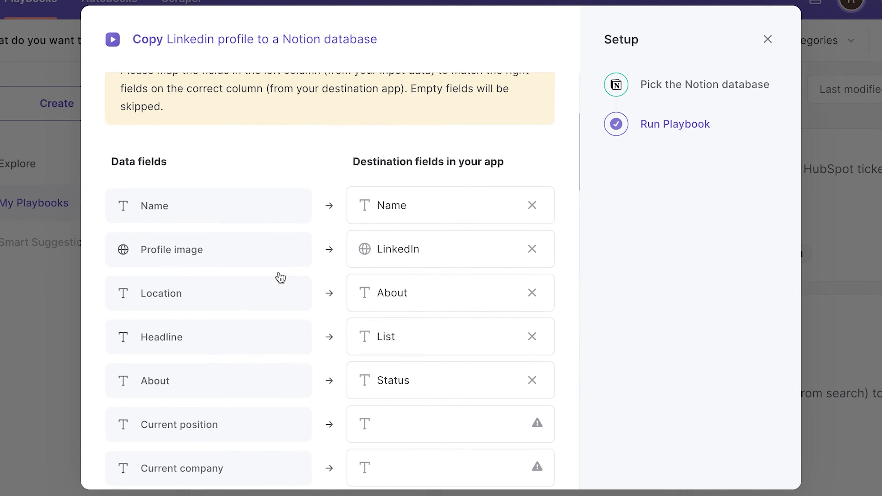
{"action": "left_click", "coordinate": [538, 296]}
{"action": "scroll", "coordinate": [528, 271], "scroll_direction": "down", "scroll_amount": 3}
{"action": "left_click", "coordinate": [513, 239]}
{"action": "left_click", "coordinate": [514, 270]}
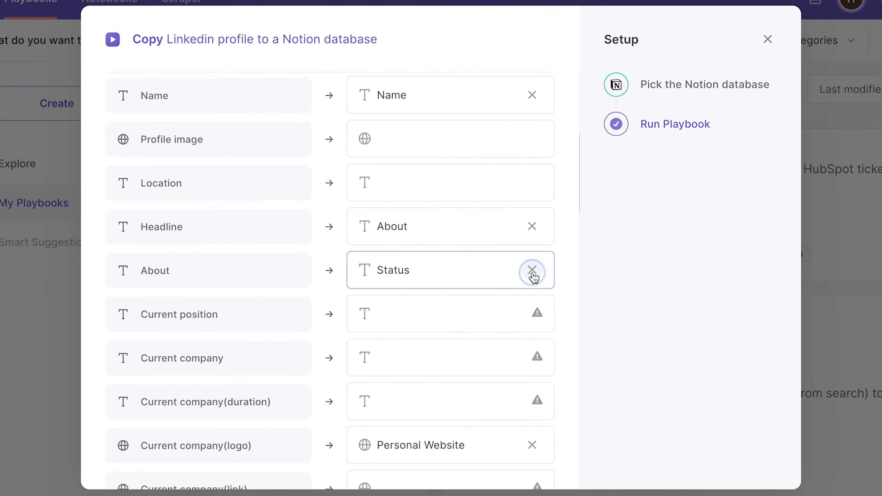
{"action": "left_click", "coordinate": [531, 271]}
{"action": "scroll", "coordinate": [525, 257], "scroll_direction": "down", "scroll_amount": 6}
{"action": "left_click", "coordinate": [516, 226]}
Save and run the playbook with Remember Inputs enabled for the Notion database, and view the page it creates
{"action": "scroll", "coordinate": [510, 278], "scroll_direction": "down", "scroll_amount": 15}
{"action": "scroll", "coordinate": [481, 360], "scroll_direction": "down", "scroll_amount": 10}
{"action": "left_click", "coordinate": [132, 318]}
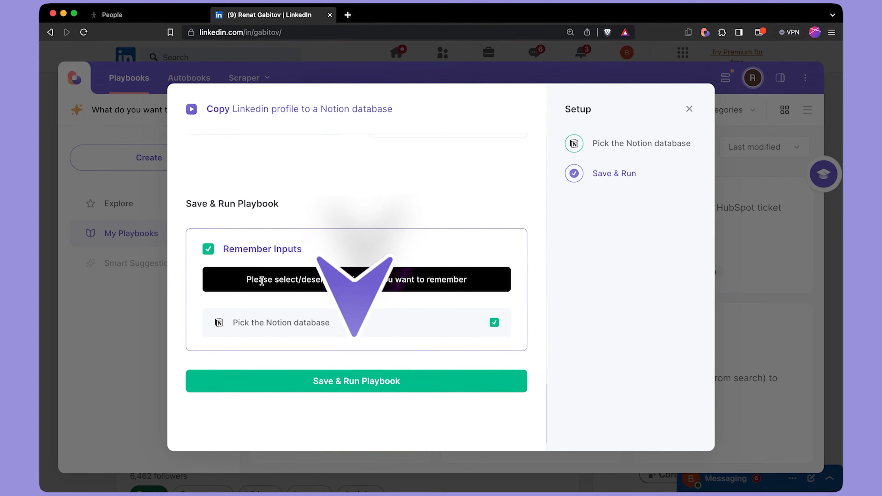
{"action": "left_click", "coordinate": [329, 375]}
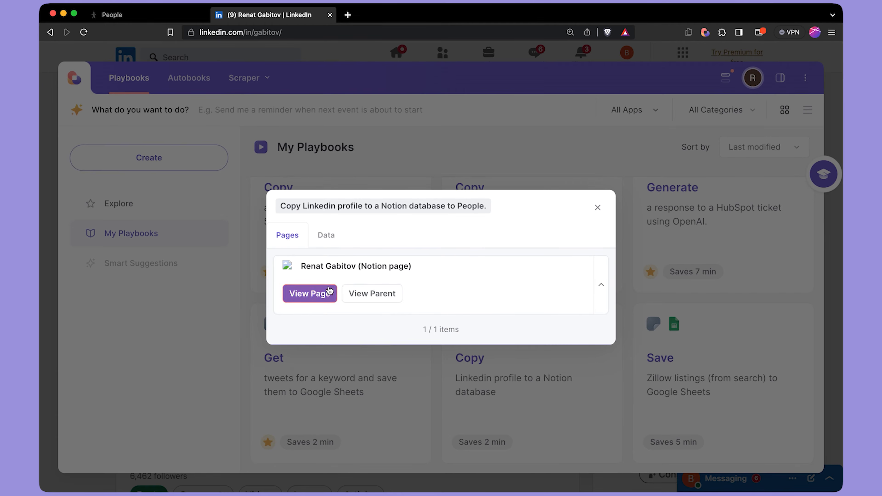
{"action": "left_click", "coordinate": [328, 291]}
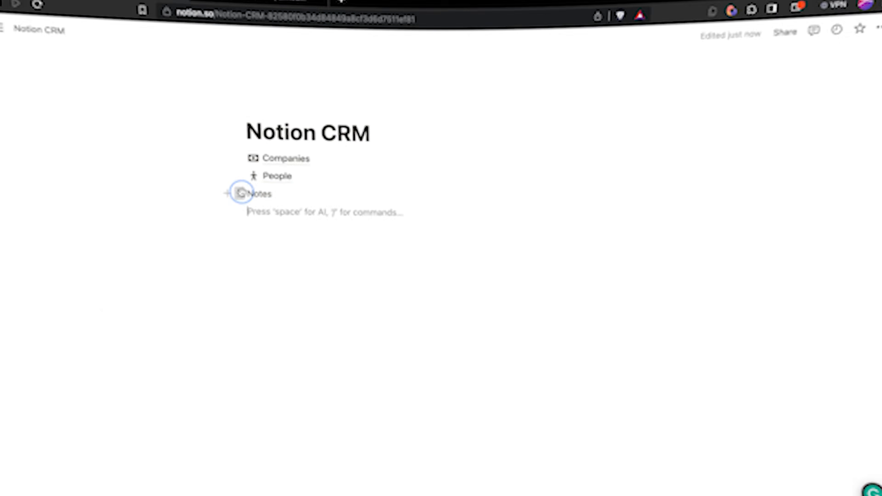
Turn the Notes text block on the Notion CRM page into a page
{"action": "left_click", "coordinate": [250, 196]}
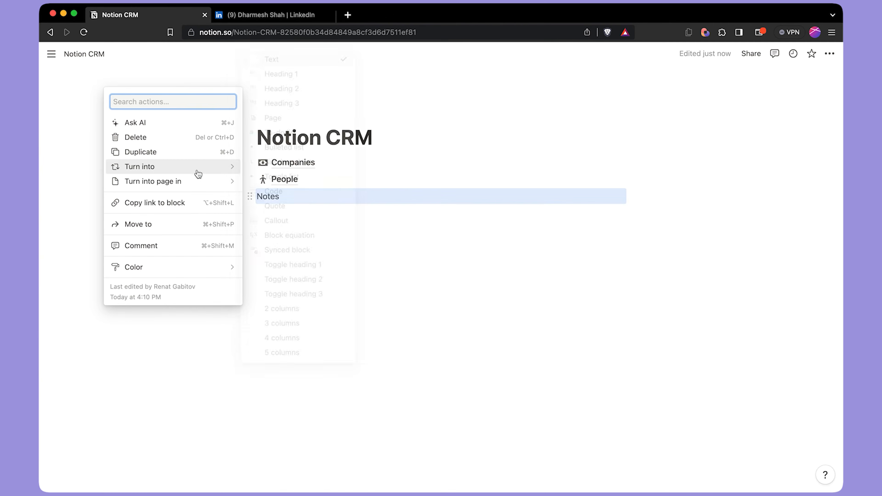
{"action": "mouse_move", "coordinate": [201, 167]}
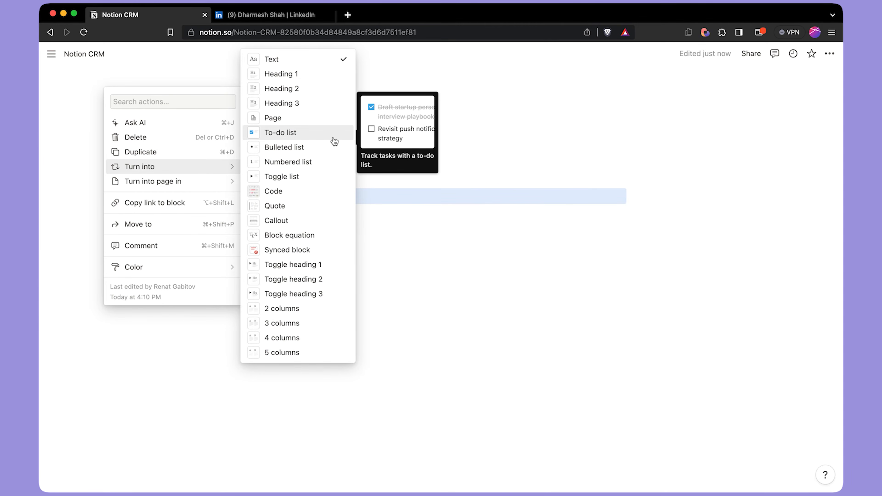
{"action": "left_click", "coordinate": [321, 118]}
Open the Notes page and make it a table with a new database
{"action": "left_click", "coordinate": [280, 197]}
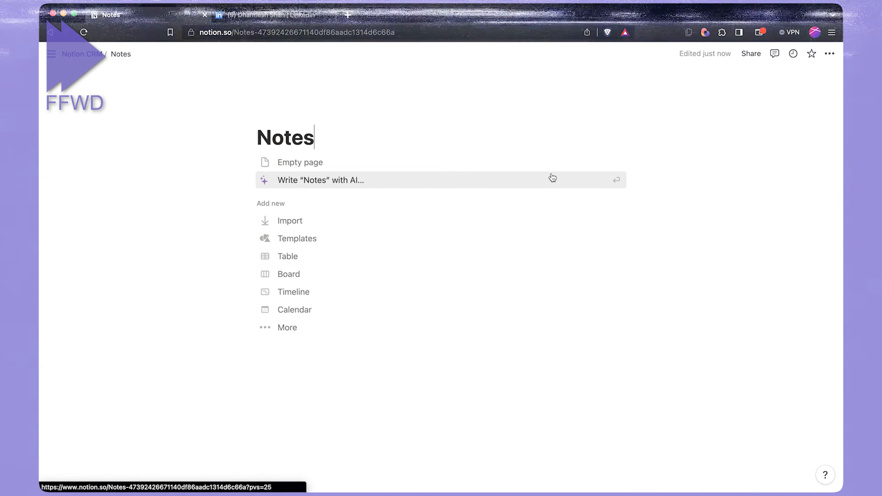
{"action": "left_click", "coordinate": [351, 256]}
{"action": "left_click", "coordinate": [684, 239]}
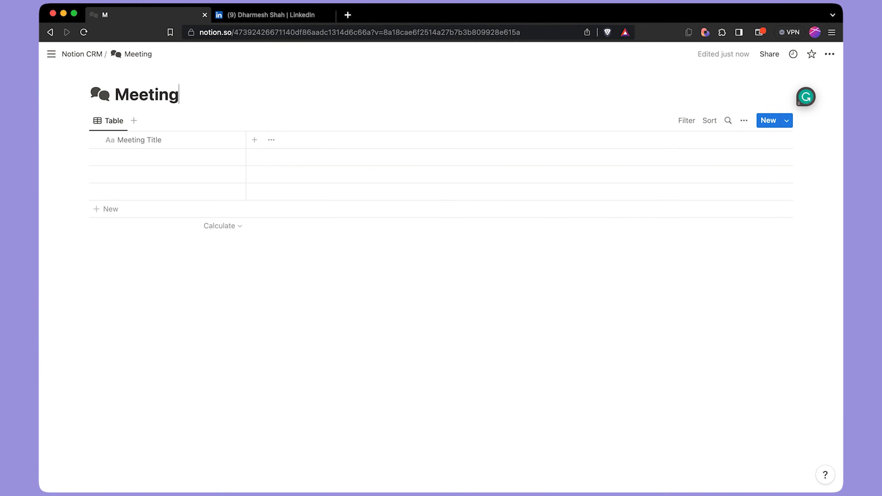
Add a relation property from Meeting to the People database with no limit, and show it on People
{"action": "left_click", "coordinate": [254, 139]}
{"action": "scroll", "coordinate": [748, 303], "scroll_direction": "down", "scroll_amount": 5}
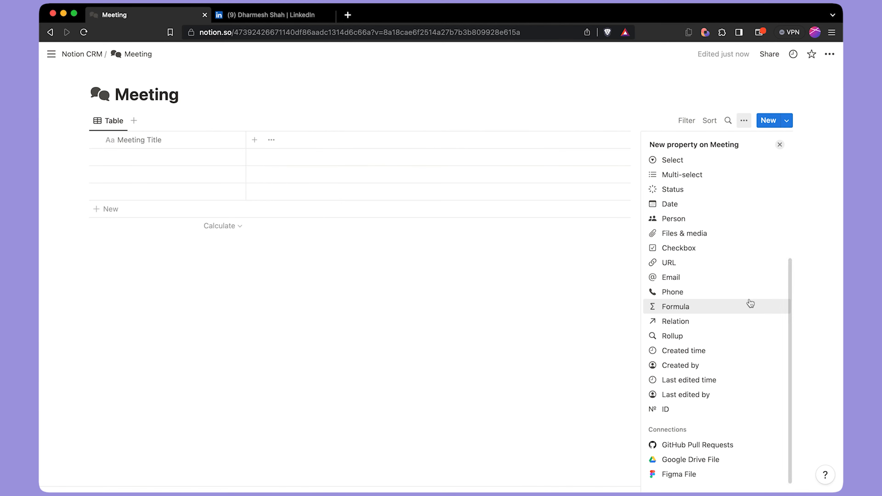
{"action": "left_click", "coordinate": [748, 320]}
{"action": "left_click", "coordinate": [741, 236]}
{"action": "left_click", "coordinate": [774, 211]}
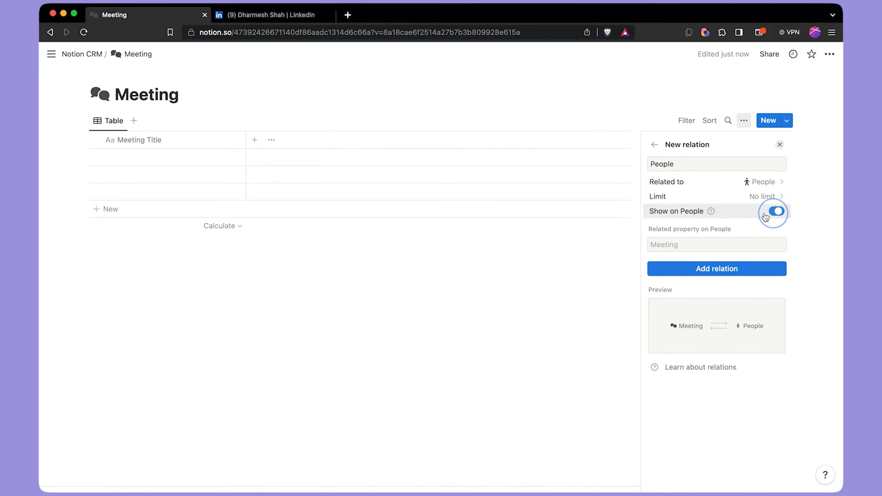
{"action": "left_click", "coordinate": [756, 268]}
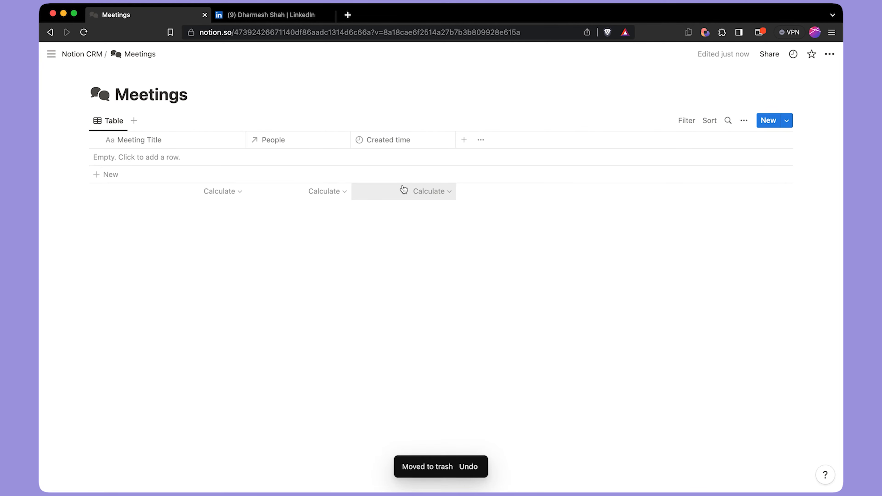
Create a Meetings database template titled Meeting Demo with Objective, Agenda, Meeting Notes, Resources and Follow Up Items sections
{"action": "left_click", "coordinate": [788, 119]}
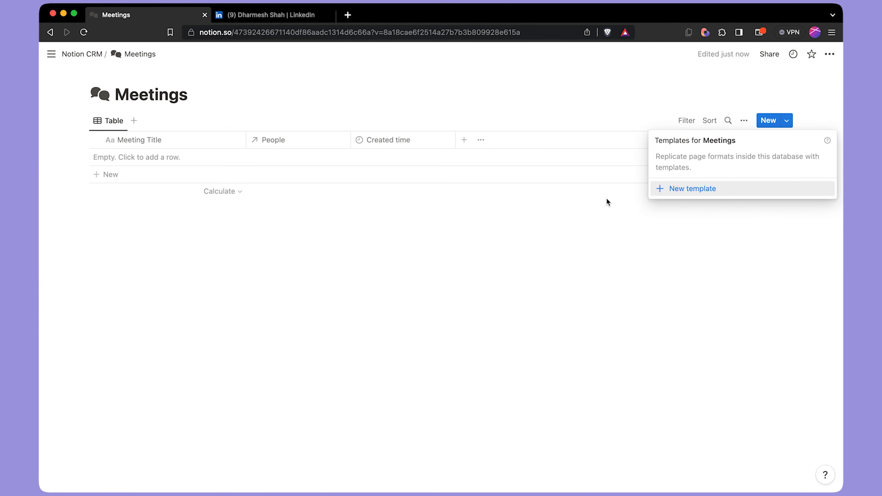
{"action": "left_click", "coordinate": [728, 188]}
{"action": "type", "text": "Meeting Dem"}
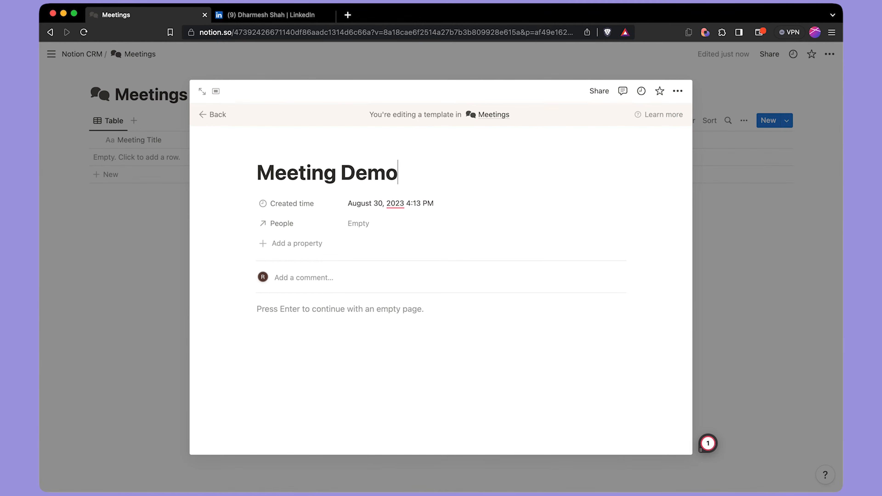
{"action": "type", "text": "o"}
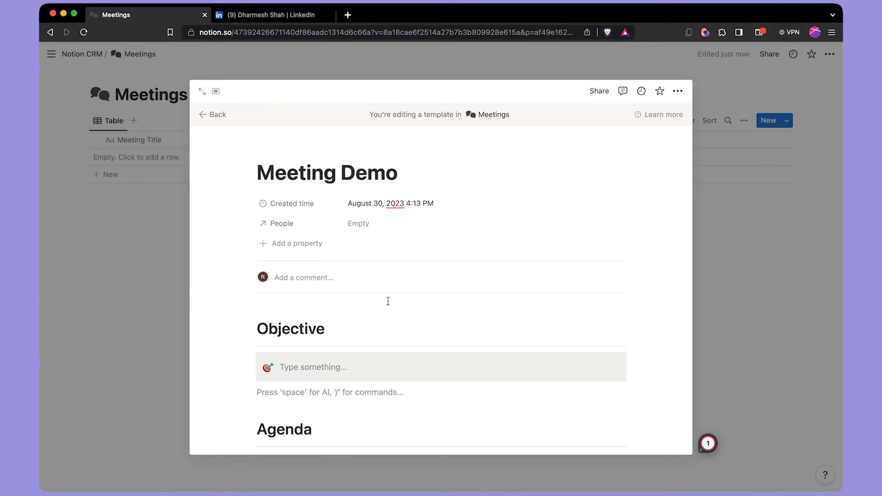
Review the body of the Meeting Demo template from the objective down to the follow-up items
{"action": "scroll", "coordinate": [388, 301], "scroll_direction": "down", "scroll_amount": 4}
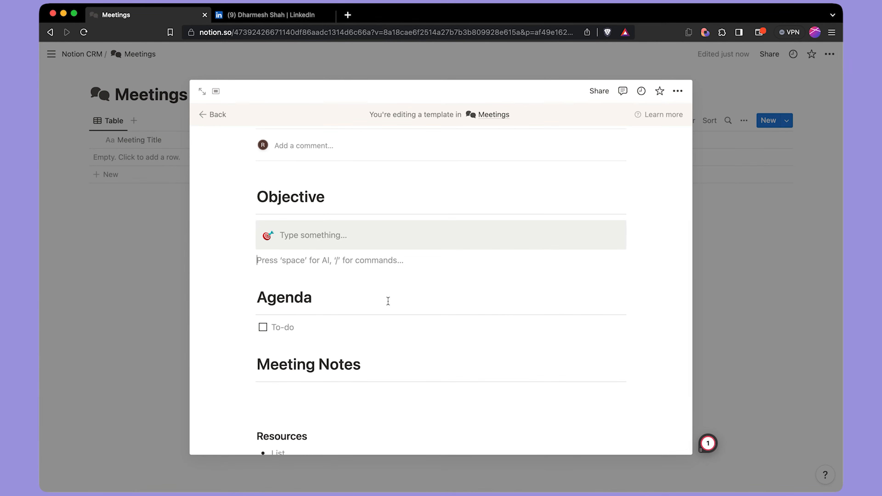
{"action": "scroll", "coordinate": [388, 301], "scroll_direction": "down", "scroll_amount": 3}
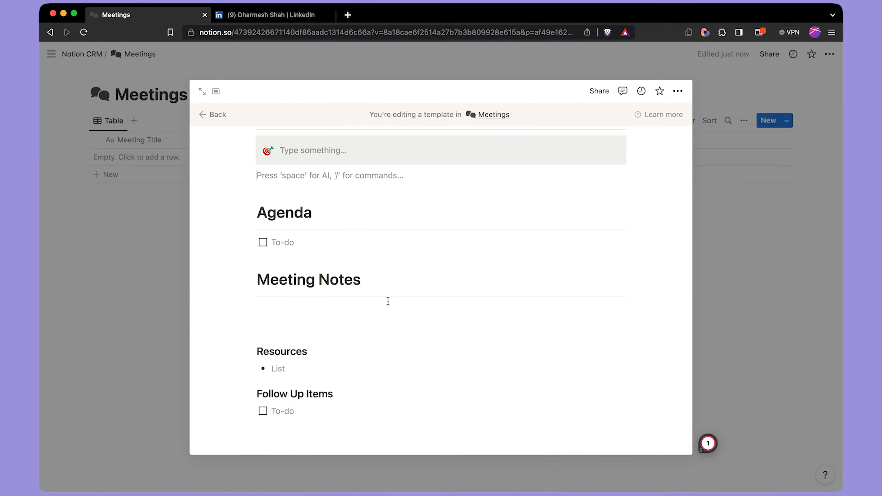
{"action": "scroll", "coordinate": [388, 301], "scroll_direction": "down", "scroll_amount": 1}
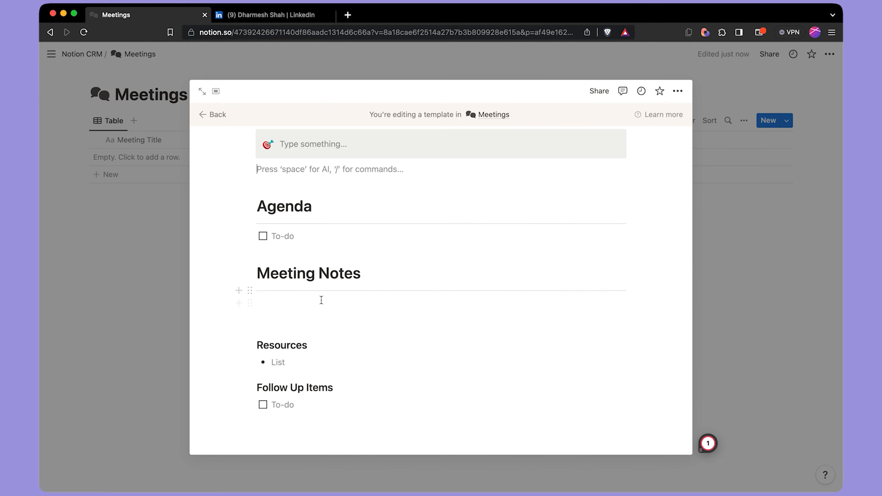
{"action": "left_click", "coordinate": [295, 309]}
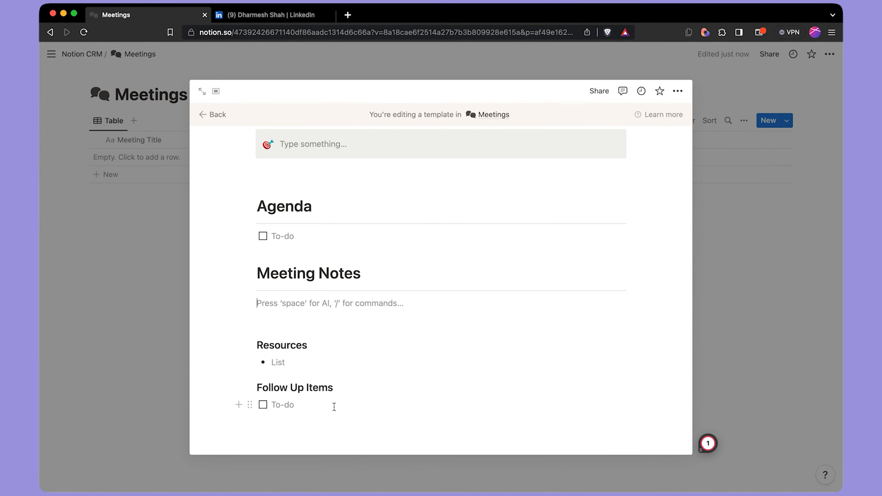
{"action": "scroll", "coordinate": [334, 406], "scroll_direction": "up", "scroll_amount": 3}
{"action": "scroll", "coordinate": [334, 406], "scroll_direction": "down", "scroll_amount": 3}
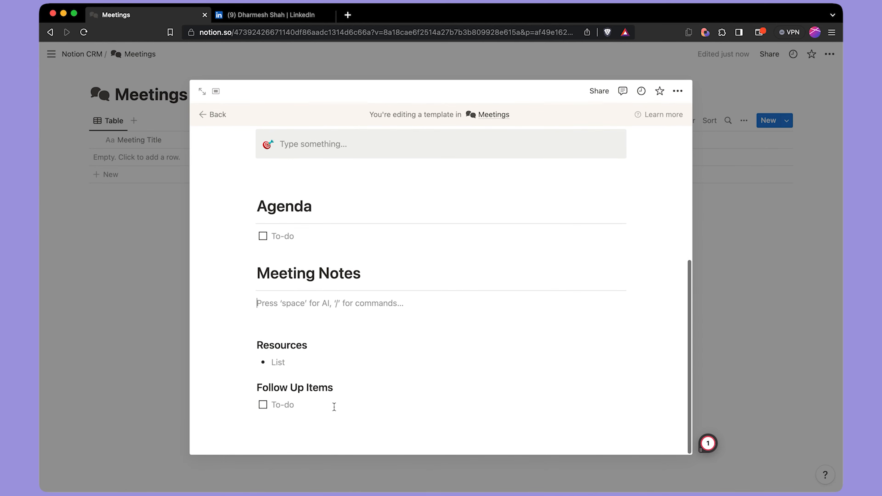
{"action": "scroll", "coordinate": [334, 407], "scroll_direction": "up", "scroll_amount": 5}
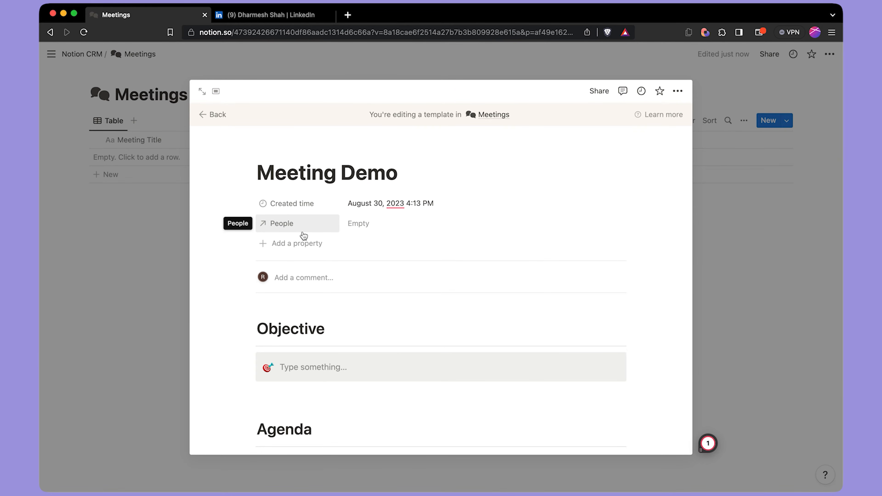
Add an AI summary property to the Meeting Demo template, try it on the page, and return to the Meetings table
{"action": "left_click", "coordinate": [306, 244]}
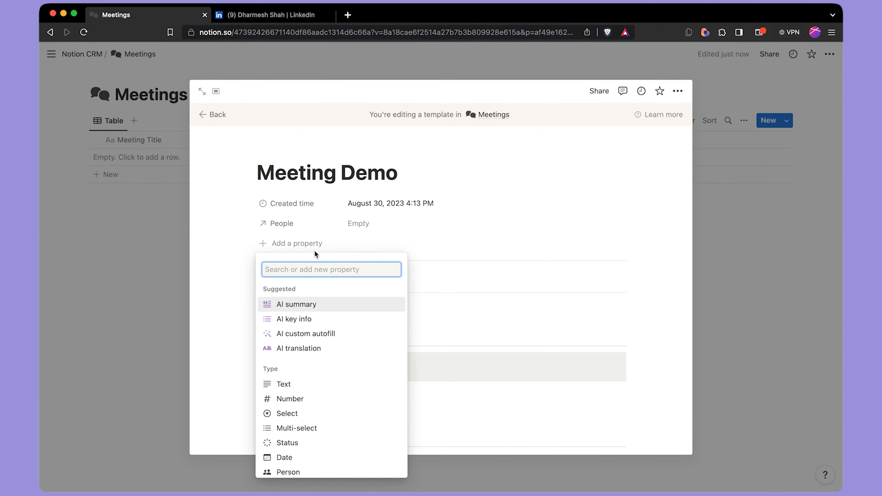
{"action": "left_click", "coordinate": [349, 309]}
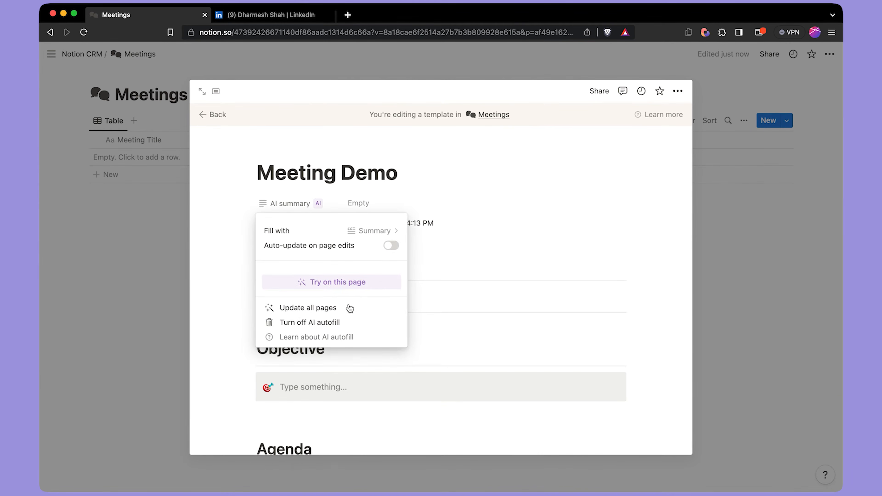
{"action": "left_click", "coordinate": [334, 282]}
{"action": "left_click", "coordinate": [448, 250]}
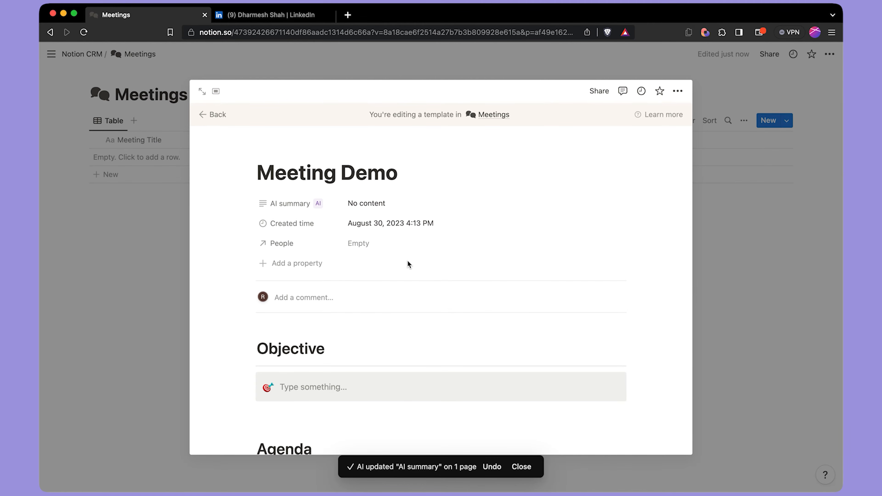
{"action": "scroll", "coordinate": [340, 278], "scroll_direction": "down", "scroll_amount": 4}
{"action": "scroll", "coordinate": [340, 278], "scroll_direction": "up", "scroll_amount": 4}
{"action": "key", "text": "Escape"}
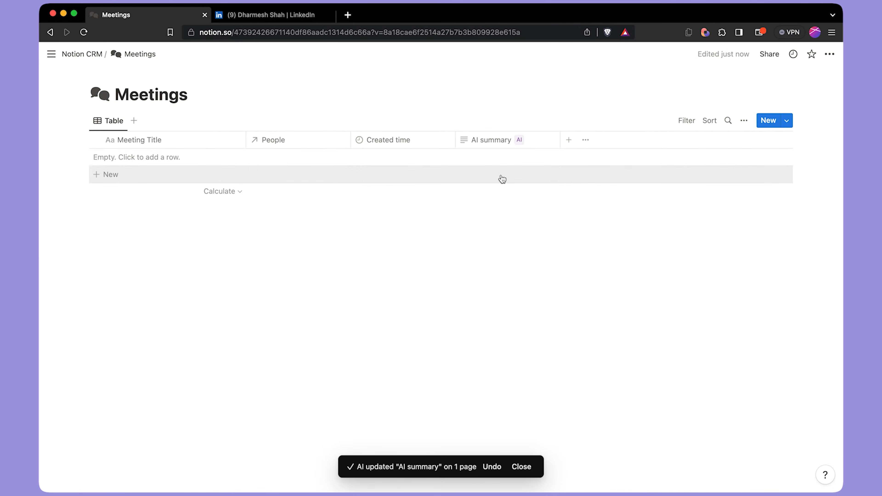
{"action": "left_click_drag", "start_coordinate": [498, 142], "coordinate": [310, 211]}
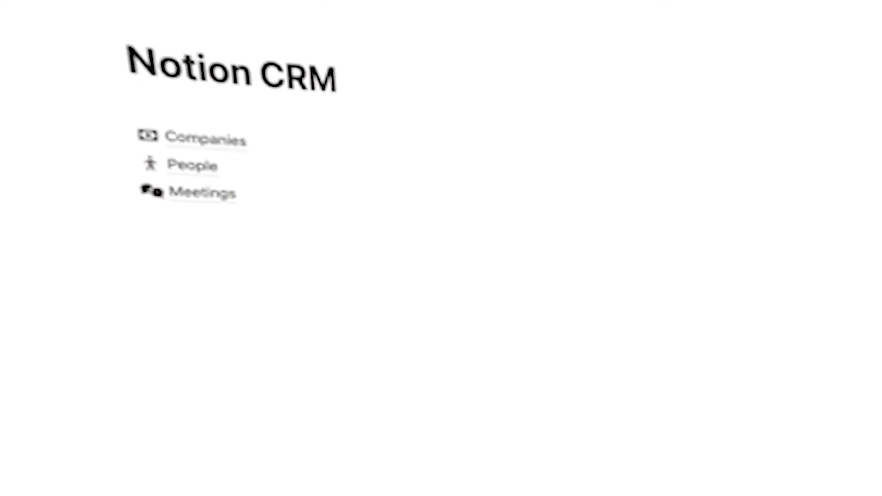
Set the Notion CRM page to full width and insert a callout block above the three database links
{"action": "left_click", "coordinate": [820, 143]}
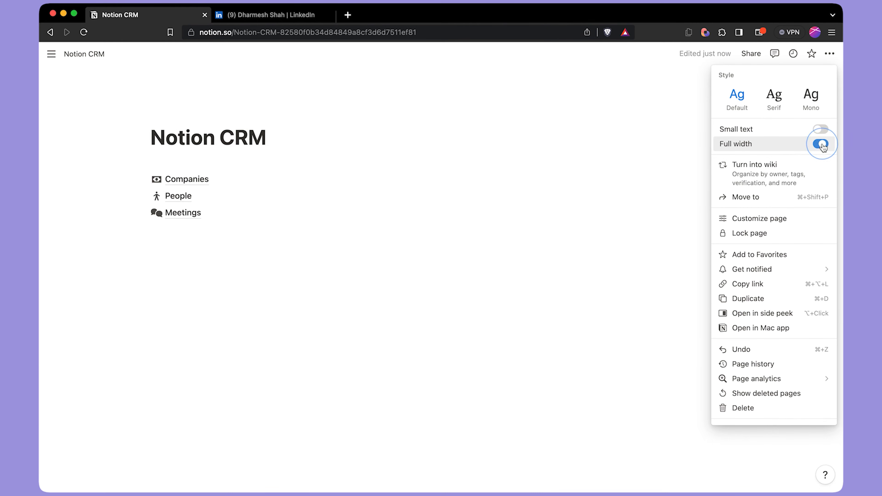
{"action": "left_click", "coordinate": [360, 157]}
{"action": "left_click", "coordinate": [291, 161]}
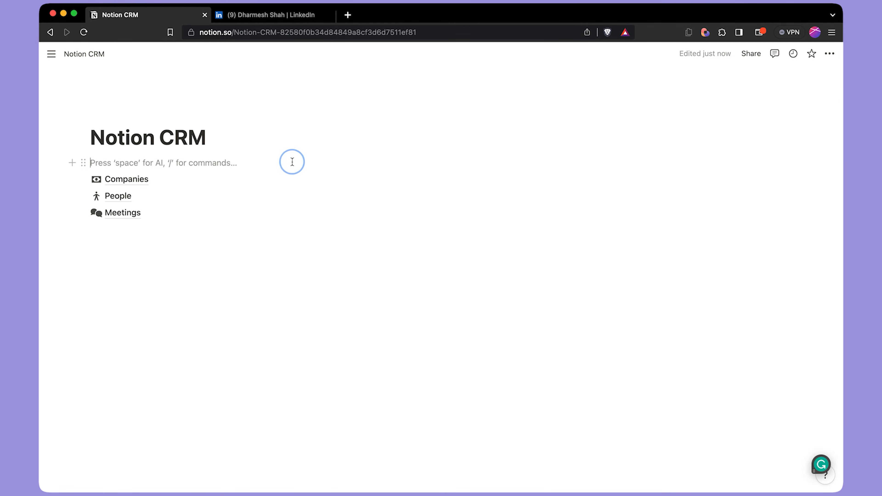
{"action": "key", "text": "Return"}
{"action": "key", "text": "Up"}
{"action": "key", "text": "Down"}
{"action": "type", "text": "/cal"}
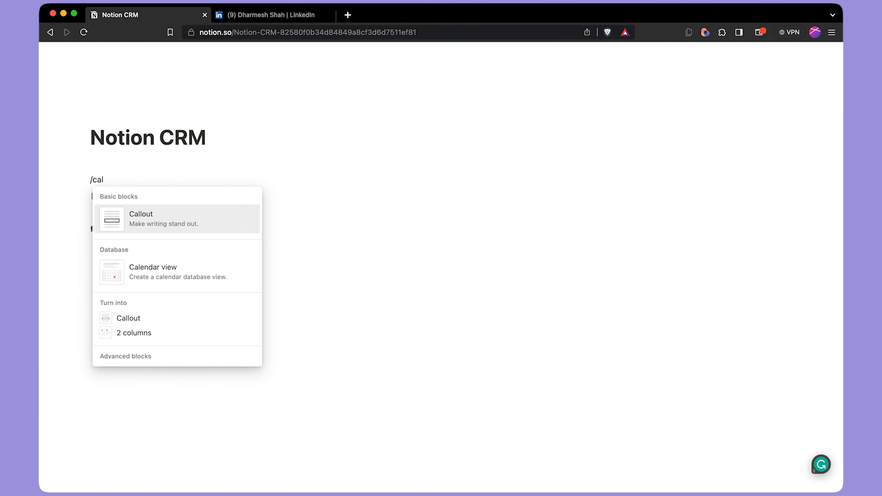
{"action": "key", "text": "Return"}
Give the callout a black database icon and title it Resources in bold
{"action": "left_click", "coordinate": [103, 188]}
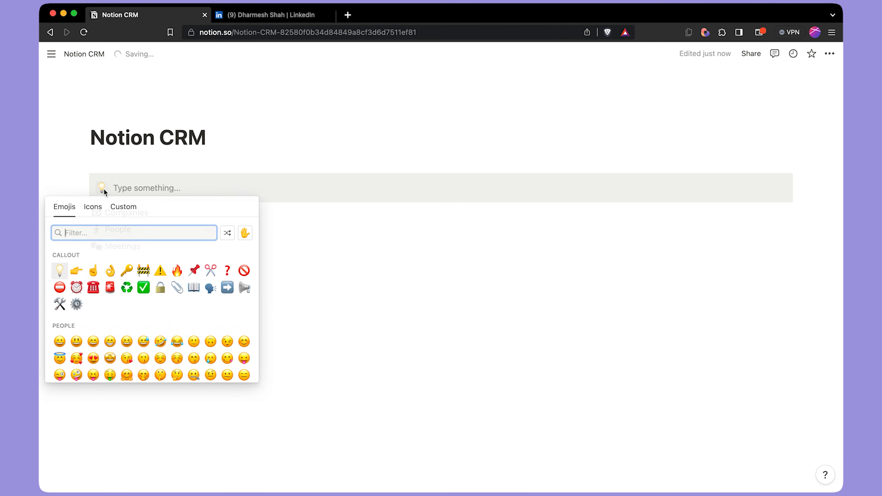
{"action": "left_click", "coordinate": [99, 206]}
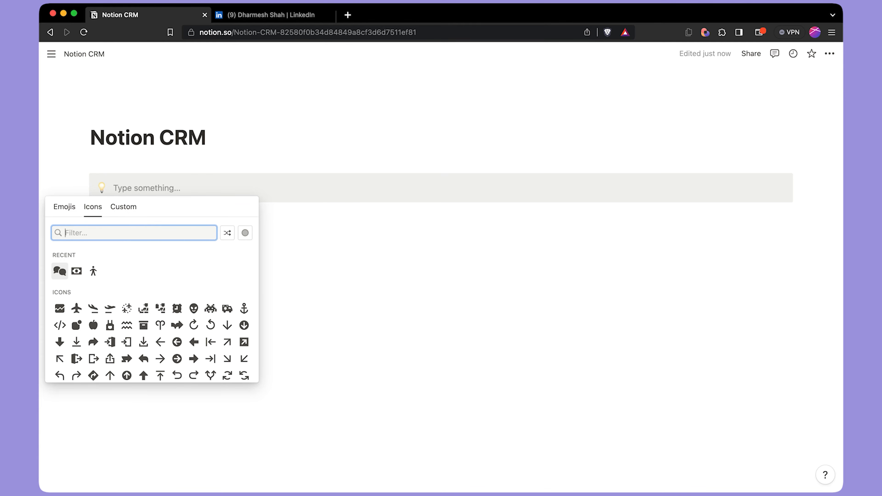
{"action": "type", "text": "datab"}
{"action": "mouse_move", "coordinate": [76, 257]}
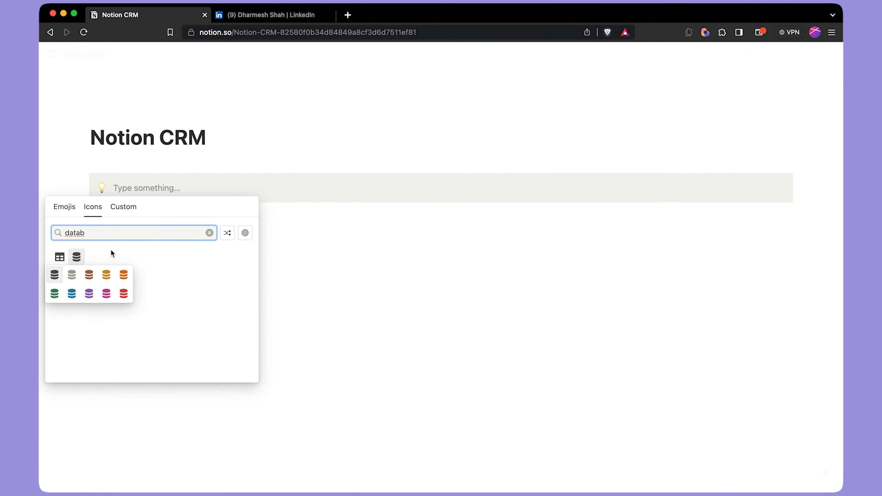
{"action": "left_click", "coordinate": [53, 274]}
{"action": "left_click", "coordinate": [158, 192]}
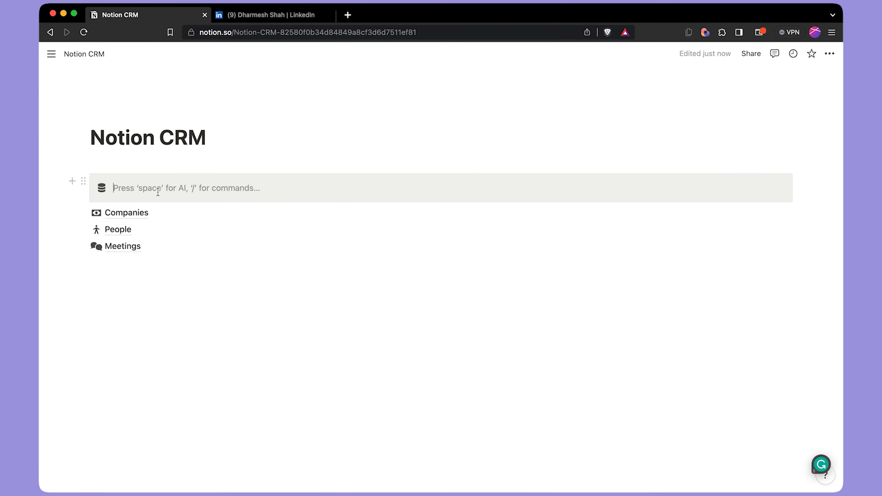
{"action": "type", "text": "Reso"}
Move the Companies, People and Meetings links together into the Resources callout
{"action": "key", "text": "Down"}
{"action": "key", "text": "shift+Down"}
{"action": "key", "text": "shift+Down"}
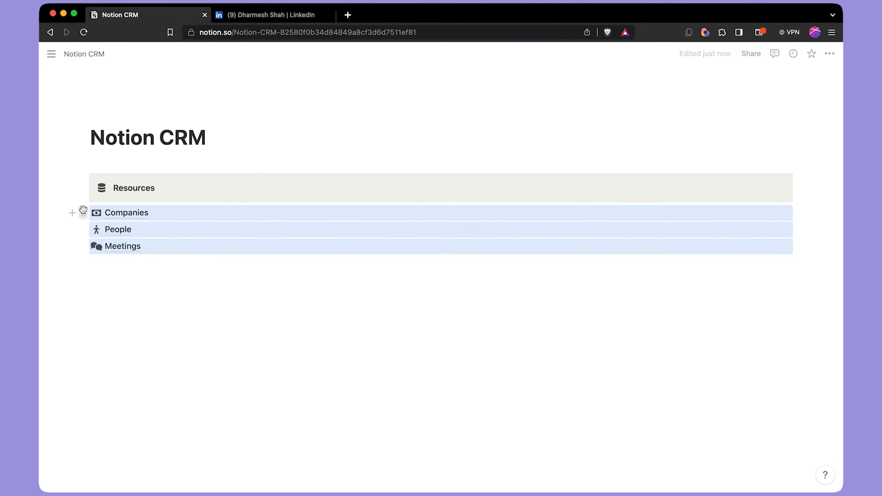
{"action": "left_click_drag", "start_coordinate": [83, 210], "coordinate": [117, 197]}
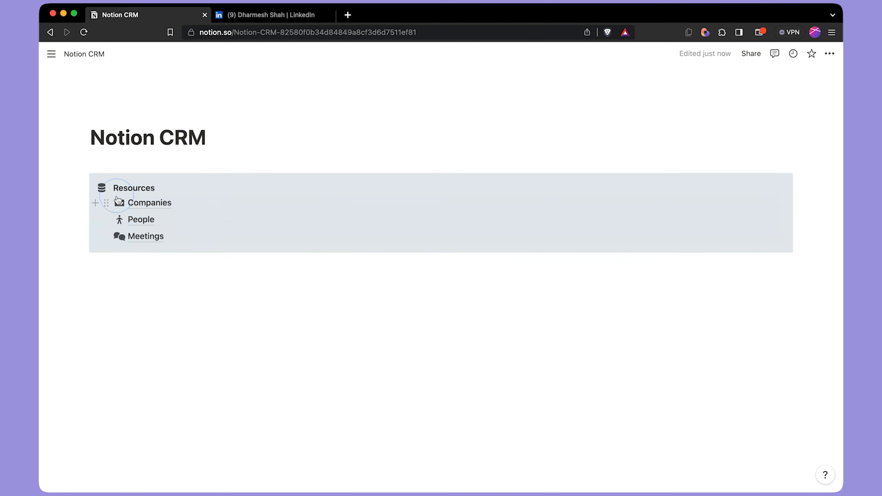
Add a second callout in a column beside Resources, and narrow the Resources column to fit its links
{"action": "left_click", "coordinate": [157, 297]}
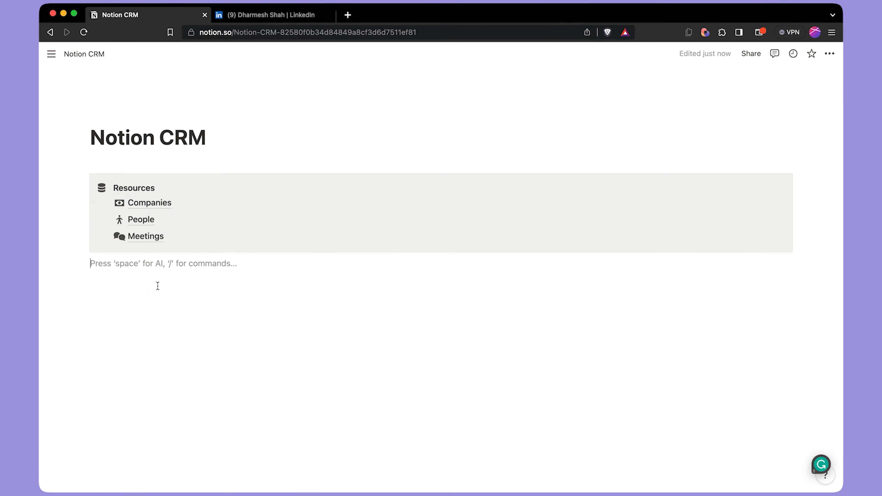
{"action": "type", "text": "/"}
{"action": "key", "text": "BackSpace"}
{"action": "type", "text": "/"}
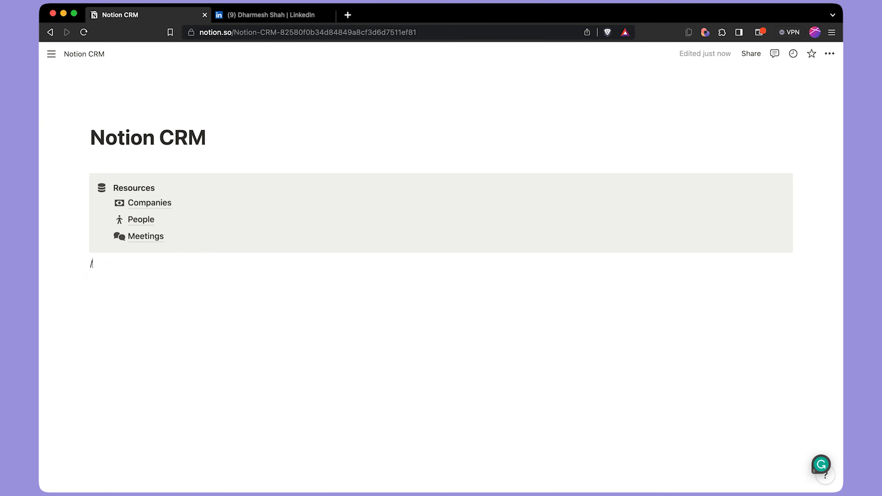
{"action": "type", "text": "cal"}
{"action": "key", "text": "Return"}
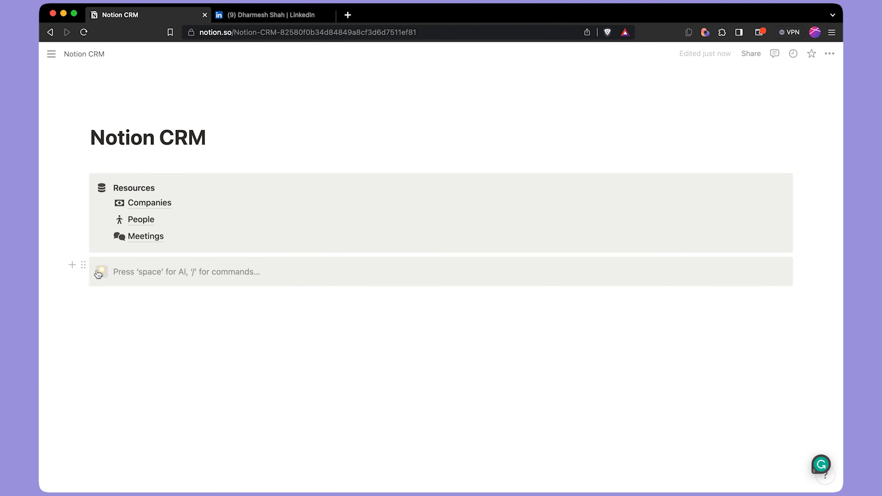
{"action": "left_click_drag", "start_coordinate": [84, 266], "coordinate": [804, 231]}
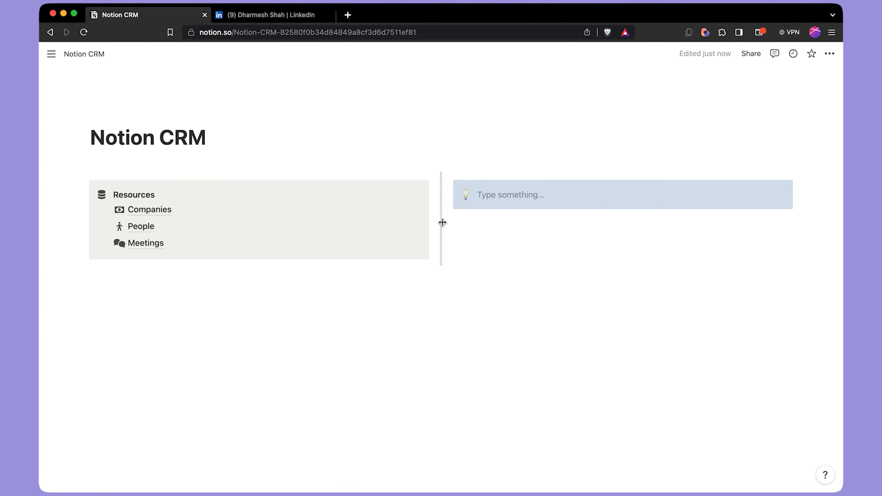
{"action": "left_click_drag", "start_coordinate": [442, 223], "coordinate": [225, 233]}
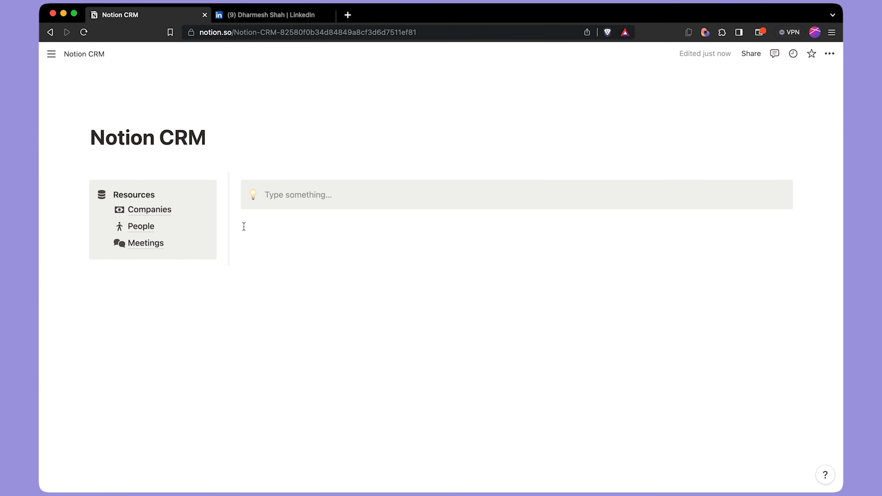
Change the second callout's light bulb to the black space invader icon
{"action": "left_click", "coordinate": [255, 197]}
{"action": "left_click", "coordinate": [194, 213]}
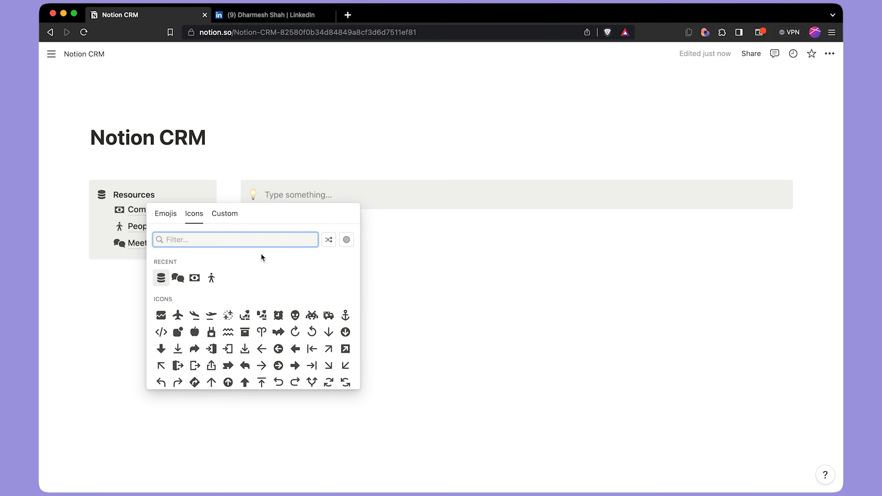
{"action": "scroll", "coordinate": [261, 312], "scroll_direction": "down", "scroll_amount": 2}
{"action": "mouse_move", "coordinate": [317, 292]}
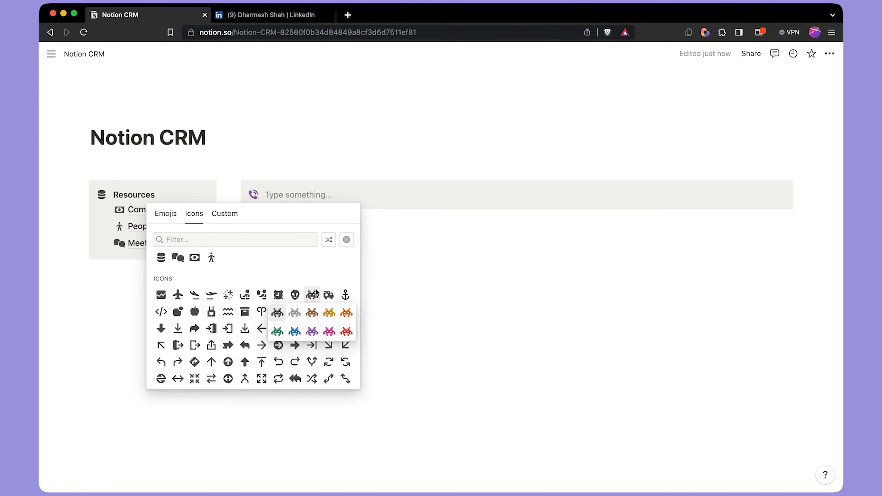
{"action": "left_click", "coordinate": [278, 311]}
Insert a linked view of database from the second callout and choose Companies as its data source
{"action": "left_click", "coordinate": [299, 194]}
{"action": "type", "text": "/li"}
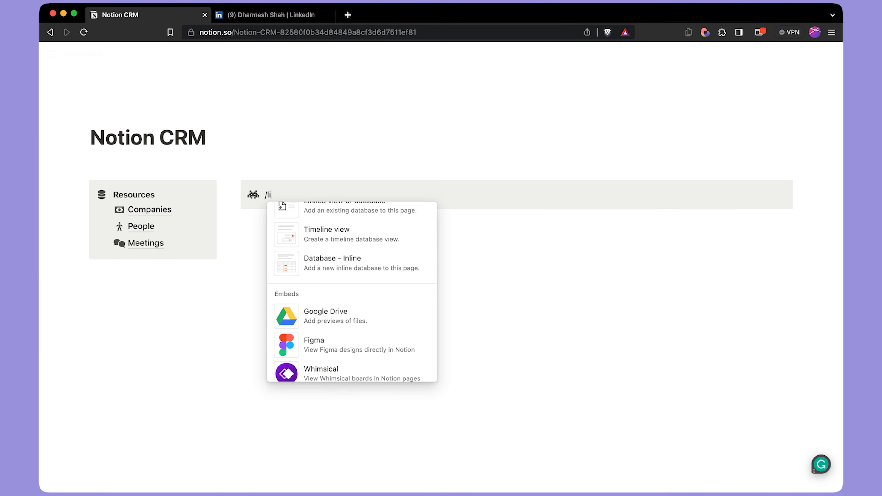
{"action": "type", "text": "nk"}
{"action": "scroll", "coordinate": [360, 325], "scroll_direction": "down", "scroll_amount": 5}
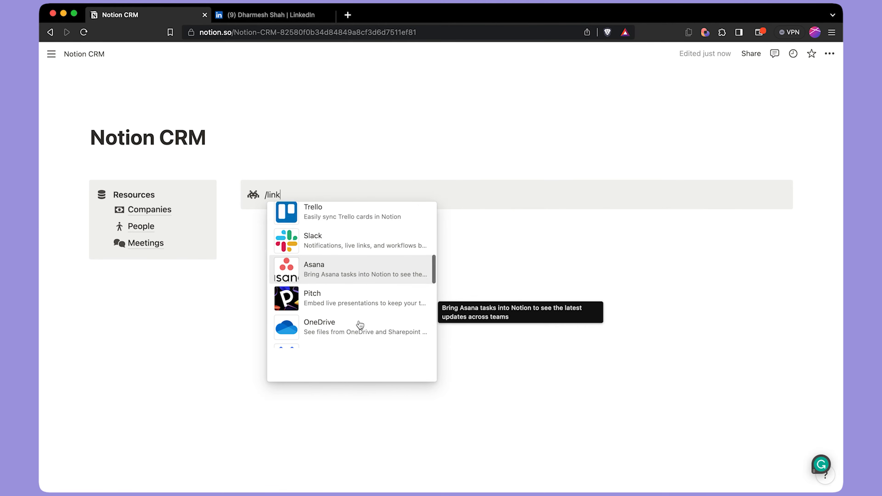
{"action": "scroll", "coordinate": [361, 325], "scroll_direction": "down", "scroll_amount": 10}
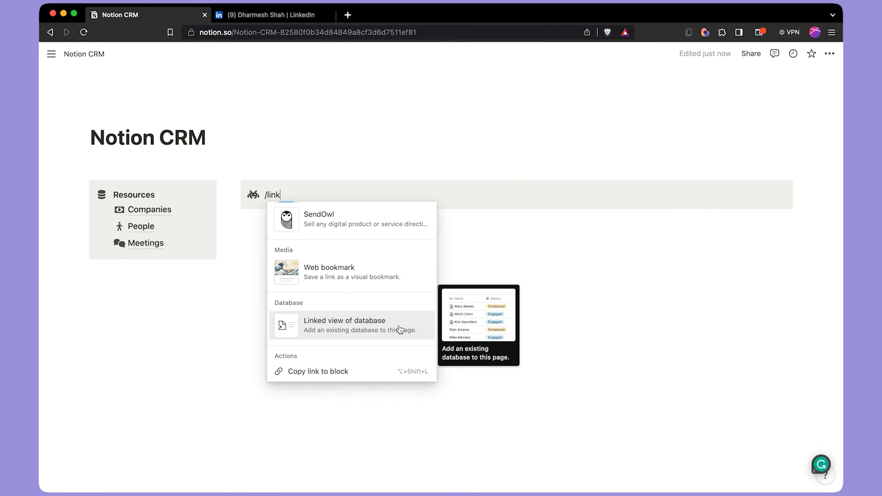
{"action": "left_click", "coordinate": [408, 326]}
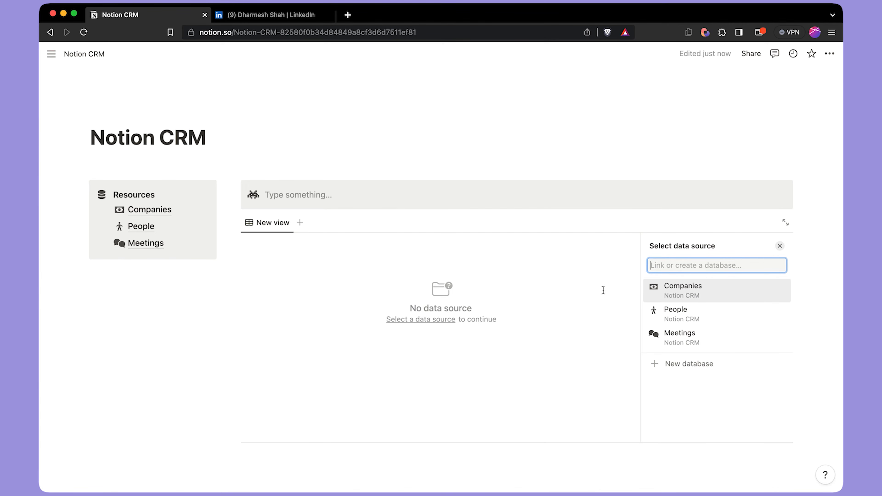
{"action": "left_click", "coordinate": [676, 295]}
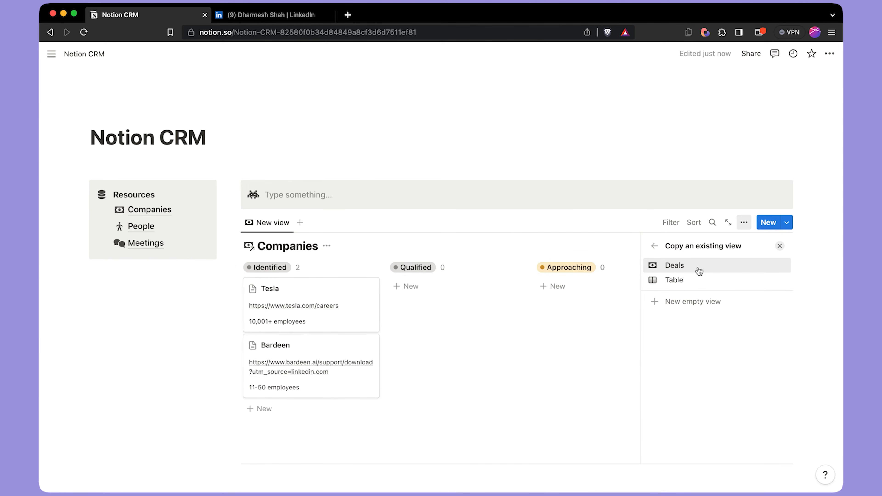
Copy the existing Table view for the linked Companies database, hide the database title and turn off wrapping for all columns
{"action": "left_click", "coordinate": [705, 281]}
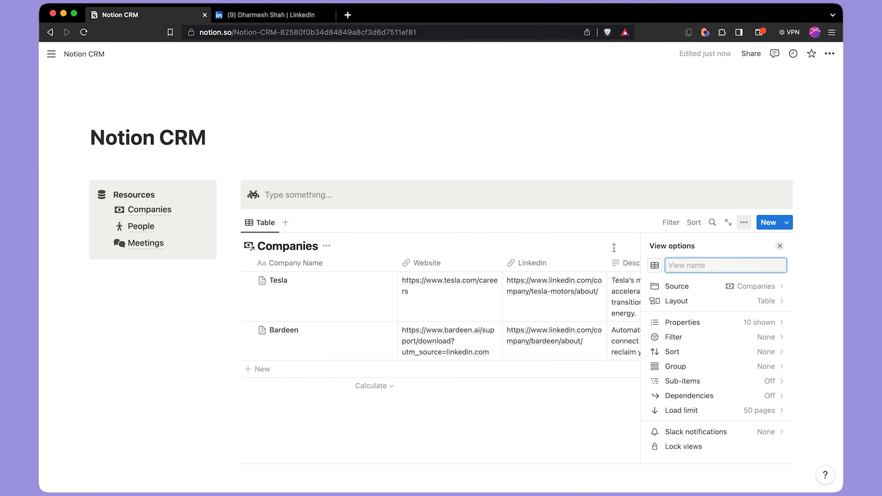
{"action": "left_click", "coordinate": [717, 301]}
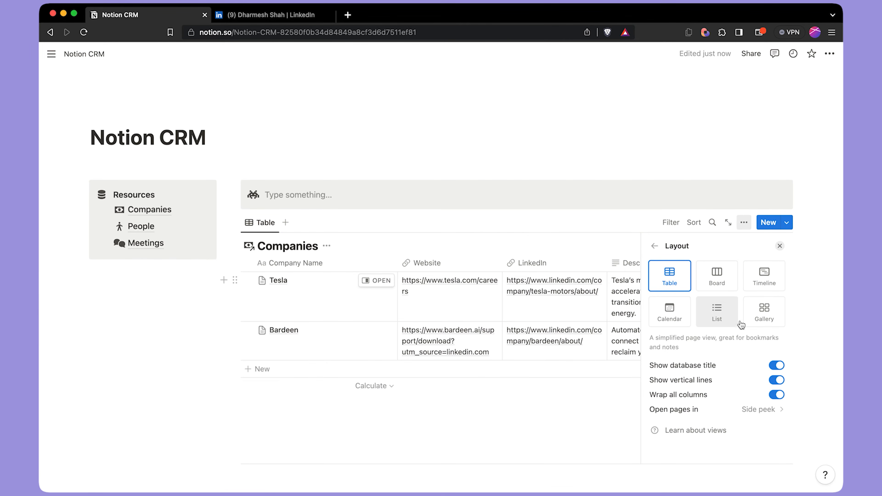
{"action": "left_click", "coordinate": [777, 366]}
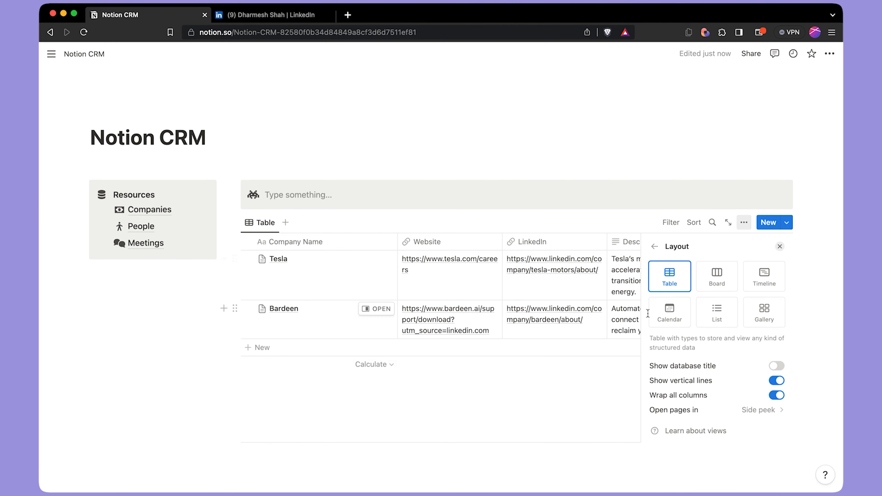
{"action": "left_click", "coordinate": [776, 395]}
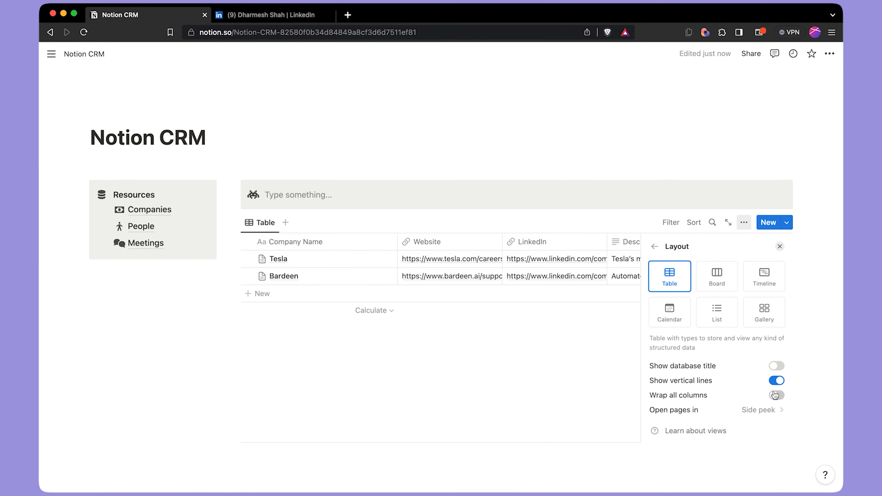
Rename the Companies table view to Deals with the banknote icon, and move the linked database into the space invader callout
{"action": "left_click", "coordinate": [653, 248]}
{"action": "type", "text": "Deals"}
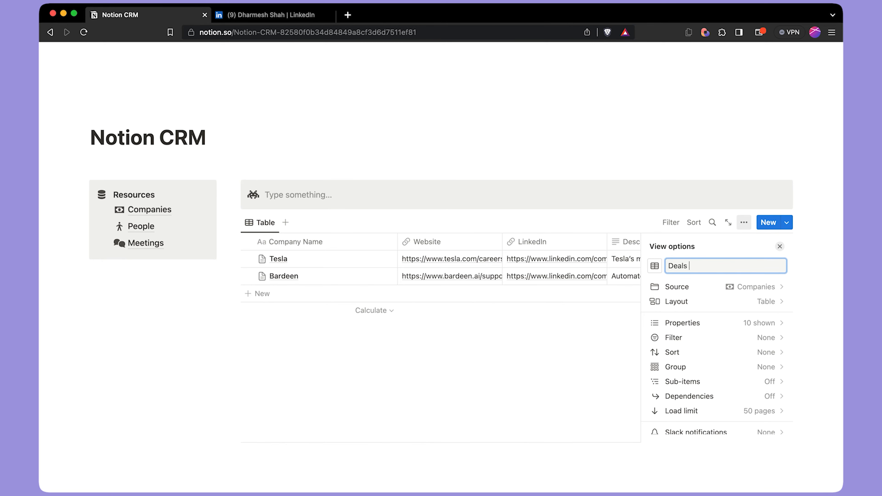
{"action": "left_click", "coordinate": [655, 265]}
{"action": "left_click", "coordinate": [646, 348]}
{"action": "left_click", "coordinate": [282, 240]}
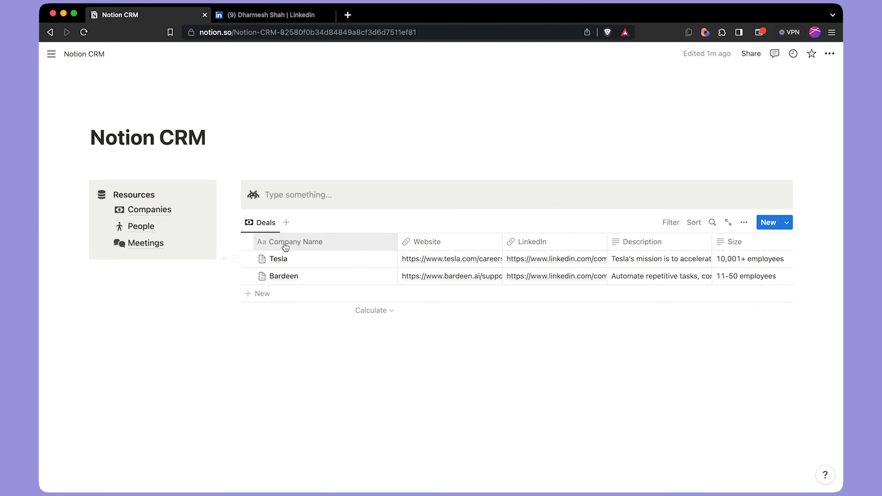
{"action": "left_click_drag", "start_coordinate": [249, 220], "coordinate": [275, 205]}
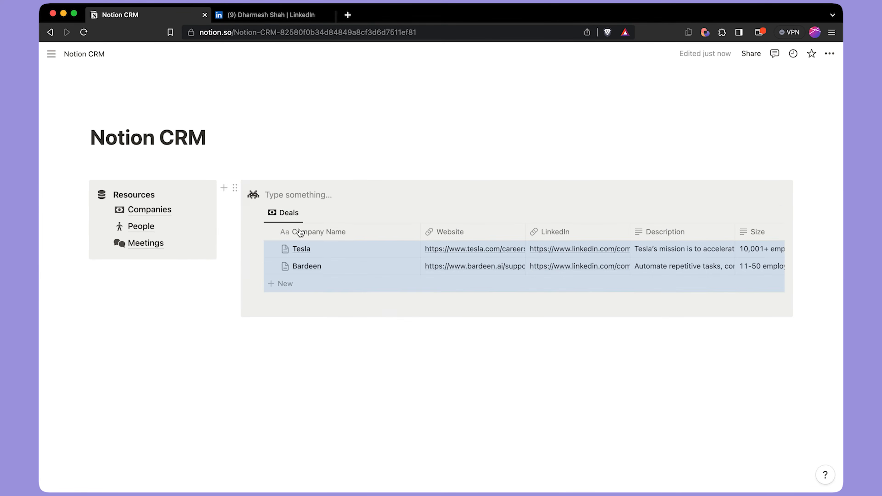
{"action": "left_click", "coordinate": [384, 346]}
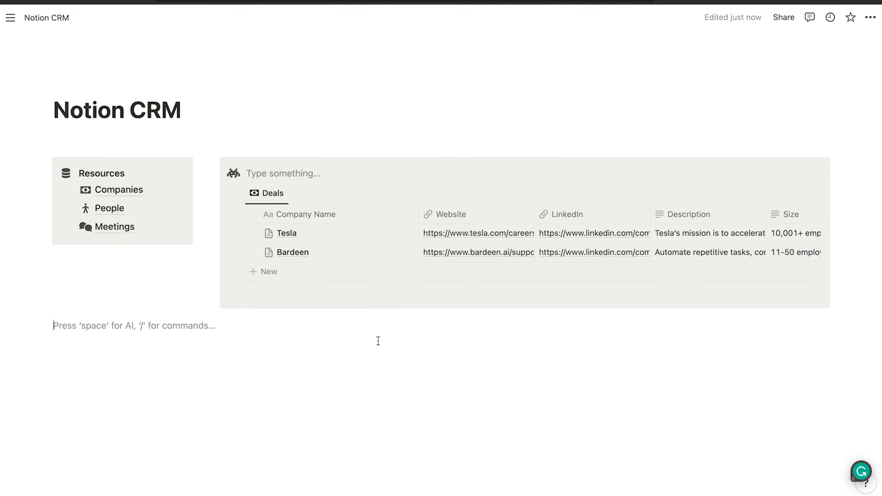
Add a second view sourced from People by copying its Table view, and hide the database title
{"action": "left_click", "coordinate": [296, 193]}
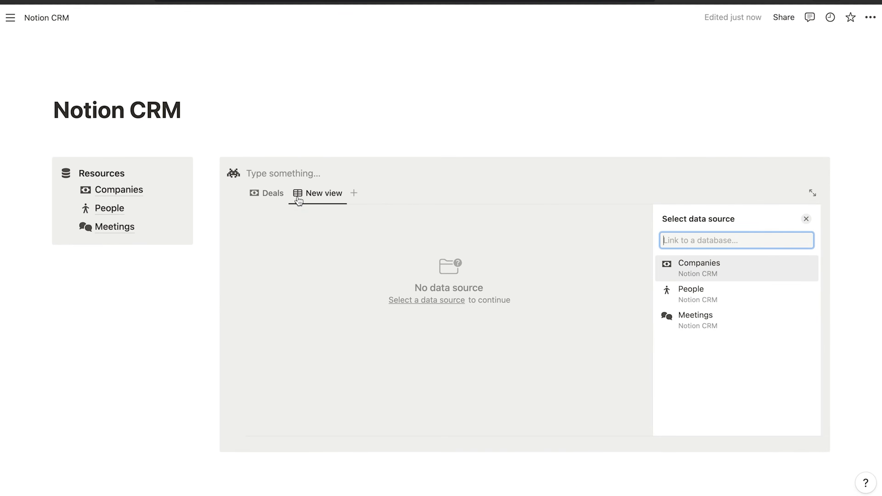
{"action": "left_click", "coordinate": [714, 294]}
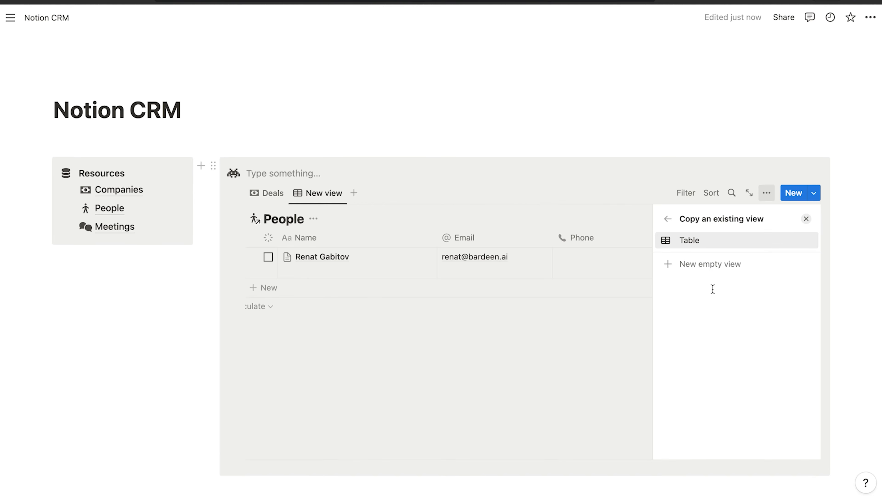
{"action": "left_click", "coordinate": [690, 241]}
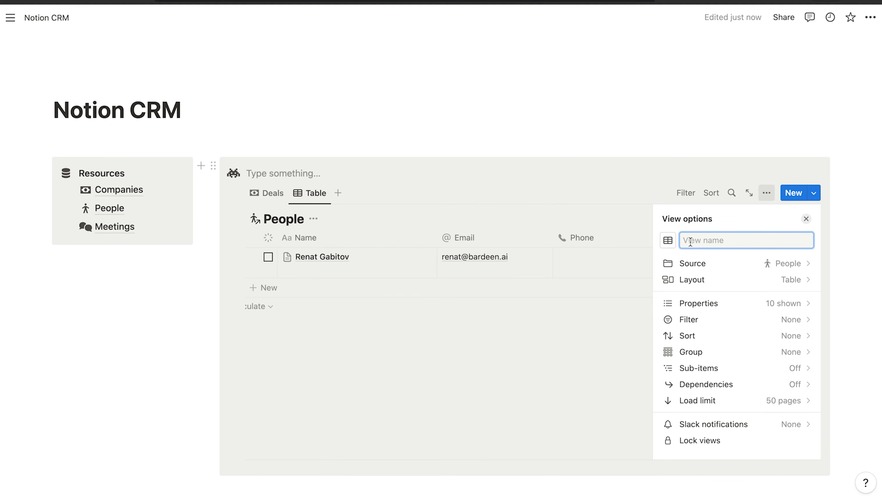
{"action": "left_click", "coordinate": [675, 282]}
{"action": "left_click", "coordinate": [805, 352]}
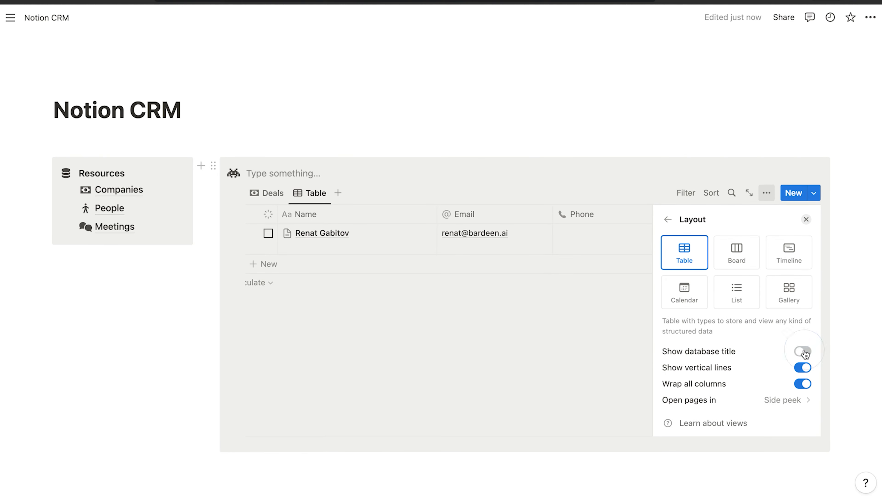
Narrow the Name, Email, Phone and Companies columns in the People view, and place About and Companies directly after Name
{"action": "left_click_drag", "start_coordinate": [437, 216], "coordinate": [374, 217]}
{"action": "left_click_drag", "start_coordinate": [489, 215], "coordinate": [460, 216]}
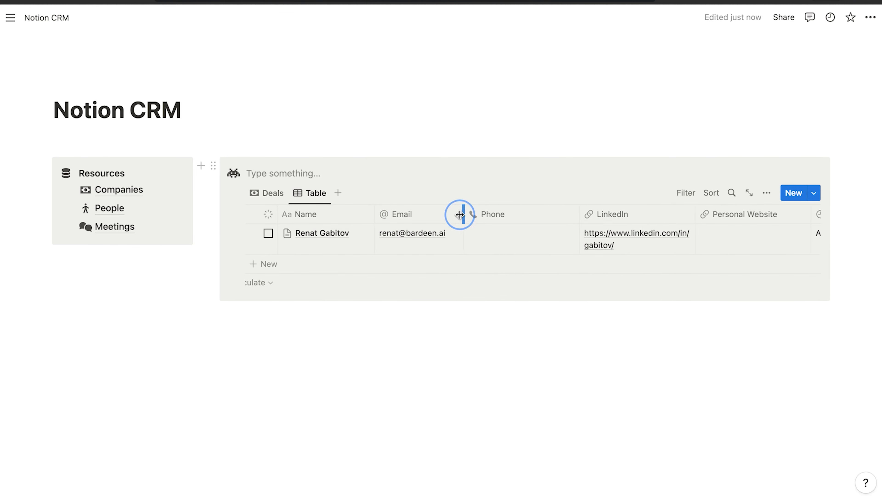
{"action": "left_click_drag", "start_coordinate": [576, 216], "coordinate": [531, 214]}
{"action": "mouse_move", "coordinate": [761, 215]}
{"action": "left_mouse_down"}
{"action": "mouse_move", "coordinate": [736, 213]}
{"action": "mouse_move", "coordinate": [747, 214]}
{"action": "left_mouse_up"}
{"action": "left_click_drag", "start_coordinate": [605, 213], "coordinate": [569, 212]}
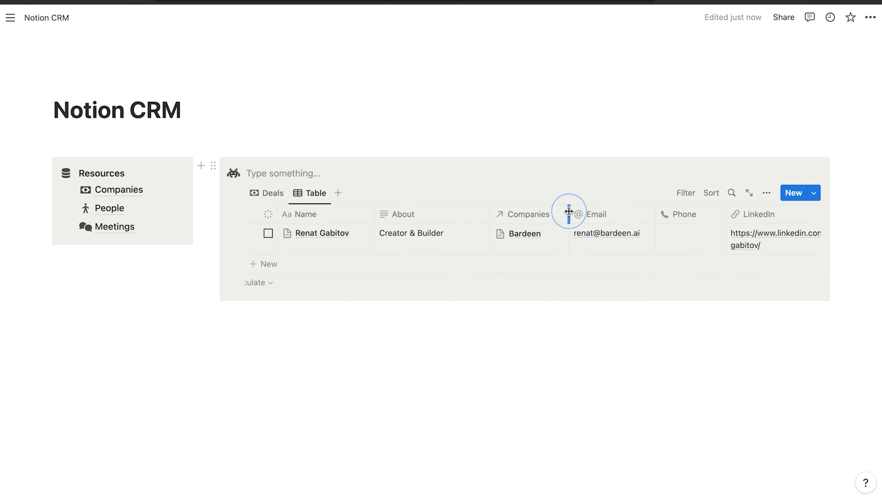
Rename the People table view to Peoples and give it the walking person icon
{"action": "left_click", "coordinate": [314, 194]}
{"action": "left_click", "coordinate": [308, 216]}
{"action": "type", "text": "Peoples"}
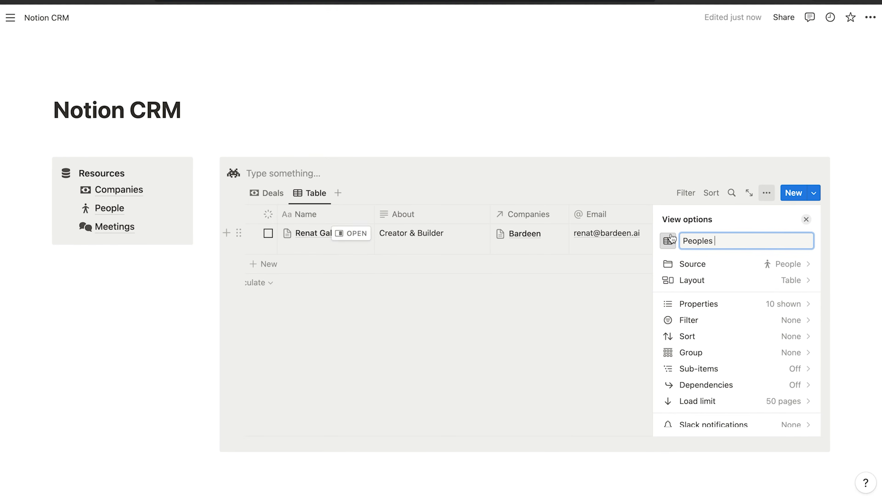
{"action": "left_click", "coordinate": [668, 240]}
{"action": "left_click", "coordinate": [677, 334]}
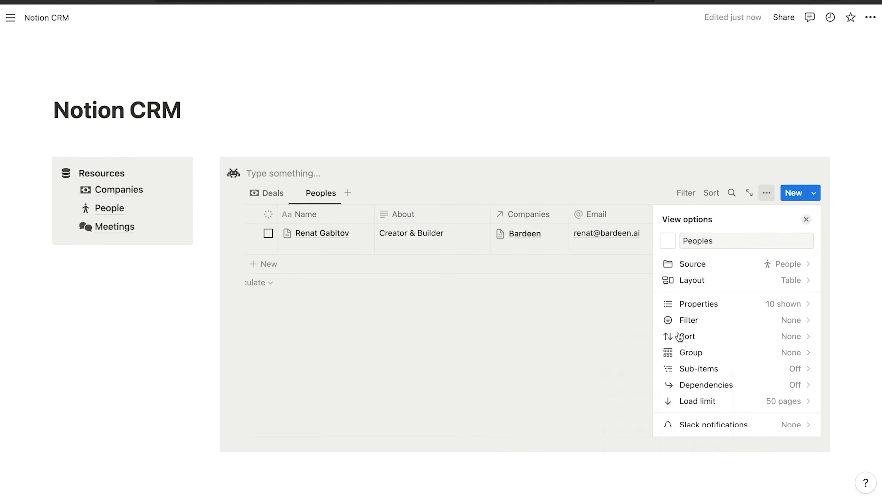
{"action": "left_click", "coordinate": [543, 310]}
Add a third view copied from the Meetings database's Table view, named Meetings with the chat bubbles icon
{"action": "left_click", "coordinate": [348, 193]}
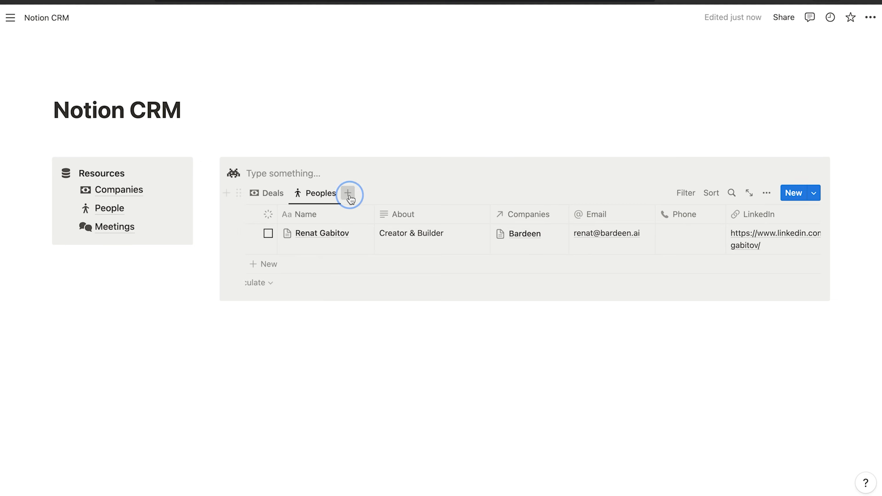
{"action": "left_click", "coordinate": [709, 315]}
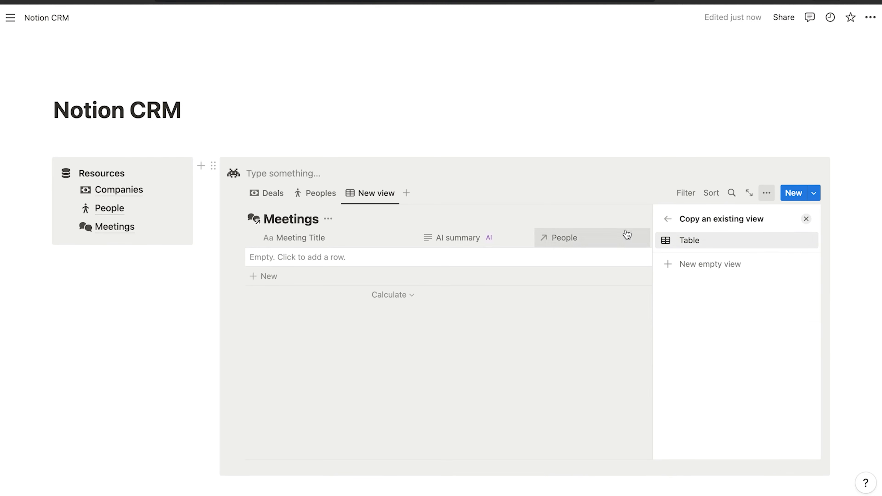
{"action": "left_click", "coordinate": [688, 240]}
{"action": "type", "text": "Meetings"}
{"action": "left_click", "coordinate": [668, 241]}
{"action": "left_click", "coordinate": [680, 334]}
{"action": "left_click", "coordinate": [521, 340]}
Set the column calculation to Count all for Name in Peoples and Company Name in Deals
{"action": "left_click", "coordinate": [314, 197]}
{"action": "left_click", "coordinate": [346, 284]}
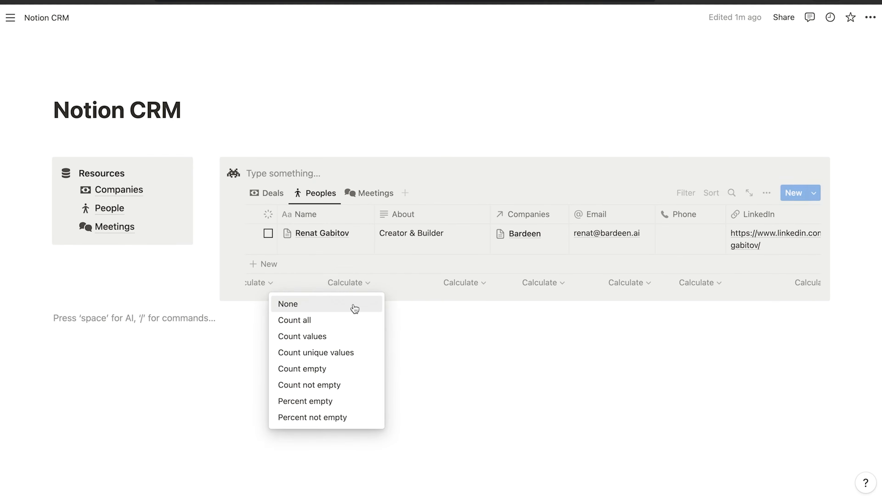
{"action": "left_click", "coordinate": [354, 317]}
{"action": "left_click", "coordinate": [267, 194]}
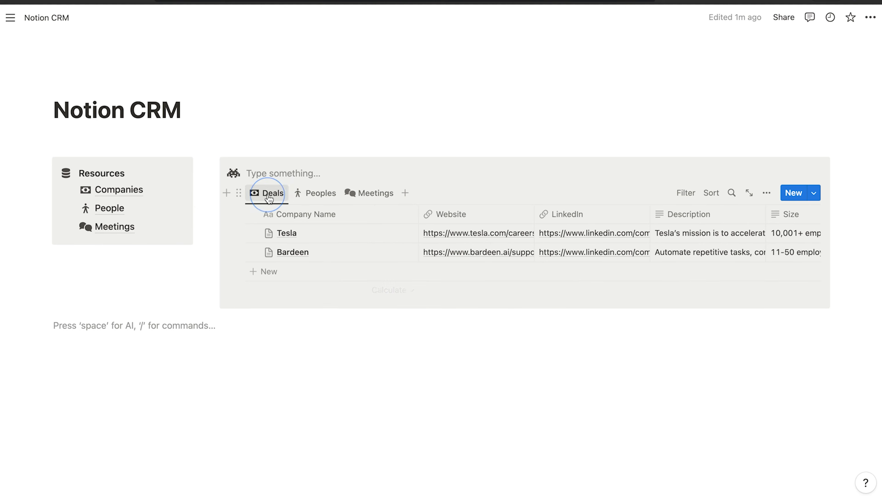
{"action": "left_click", "coordinate": [365, 290]}
{"action": "left_click", "coordinate": [331, 324]}
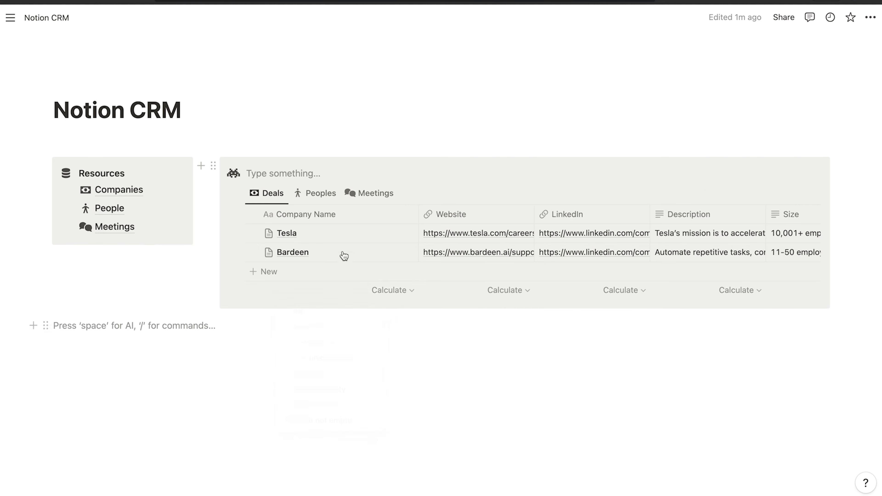
{"action": "left_click", "coordinate": [376, 199]}
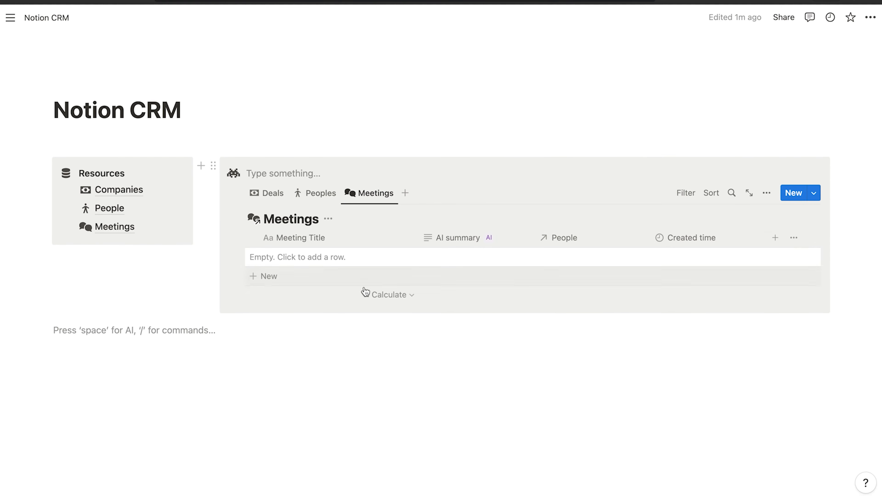
{"action": "left_click", "coordinate": [368, 293]}
Reorder the Deals columns to a narrow Status, Company Name, Description, People, Website and LinkedIn
{"action": "left_click", "coordinate": [271, 198]}
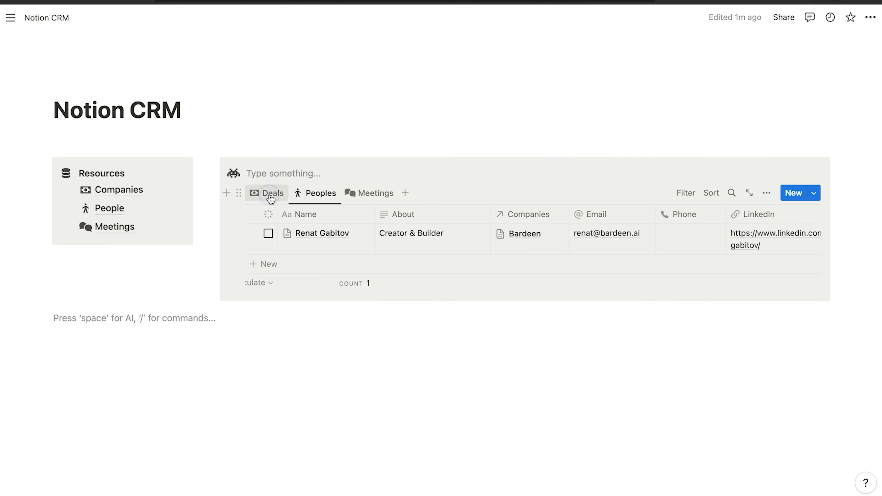
{"action": "scroll", "coordinate": [557, 240], "scroll_direction": "right", "scroll_amount": 10}
{"action": "scroll", "coordinate": [557, 241], "scroll_direction": "left", "scroll_amount": 10}
{"action": "left_click", "coordinate": [257, 217]}
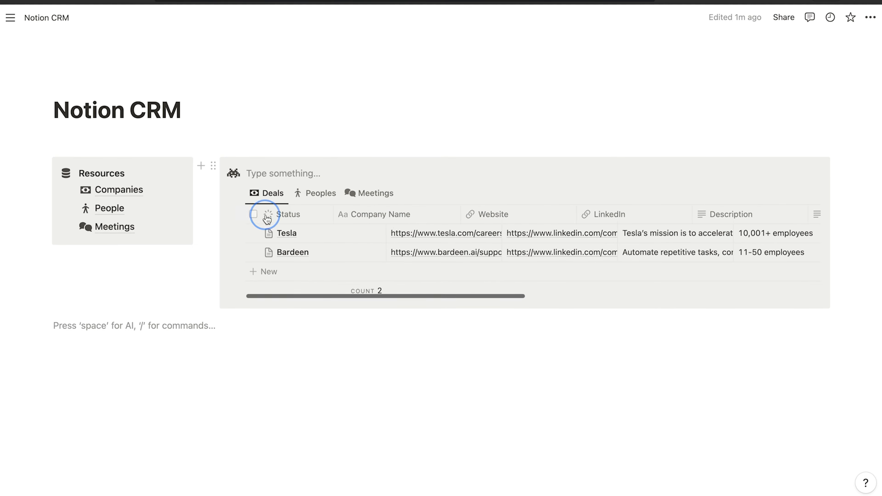
{"action": "left_click", "coordinate": [325, 259]}
{"action": "left_click", "coordinate": [739, 281]}
{"action": "left_click", "coordinate": [731, 303]}
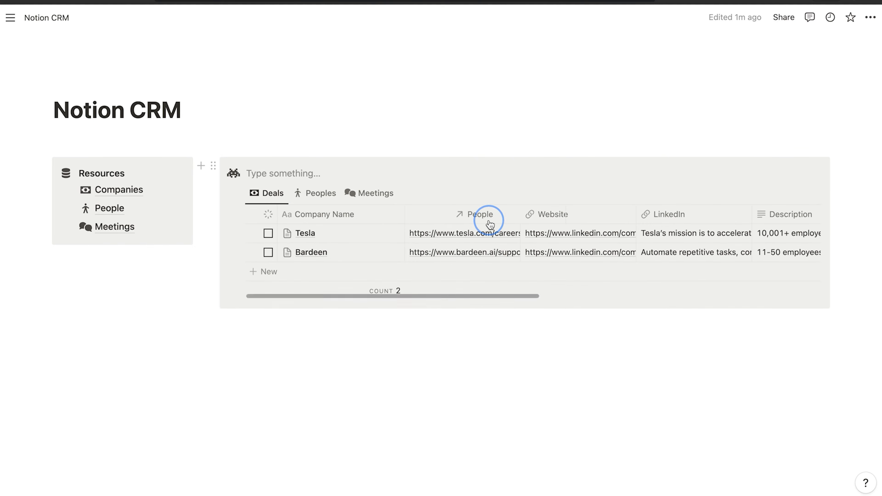
Add a new callout below the columns and move it above the Resources callout
{"action": "left_click", "coordinate": [329, 343]}
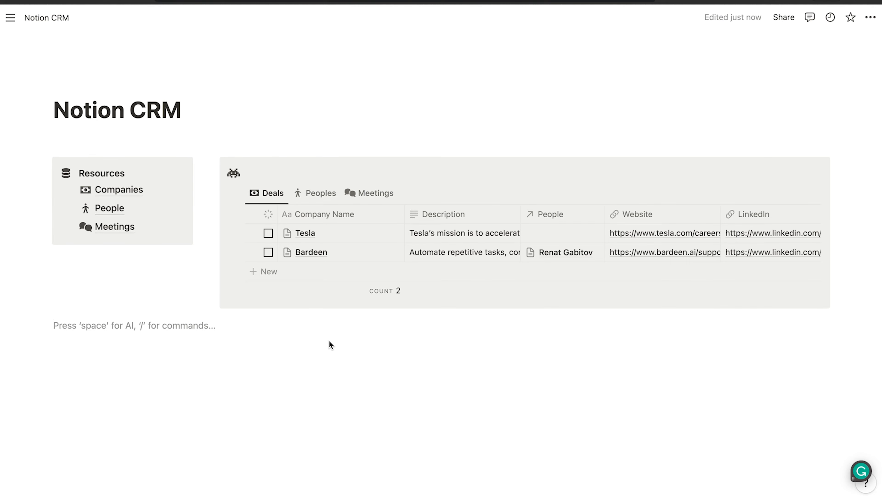
{"action": "type", "text": "/cal"}
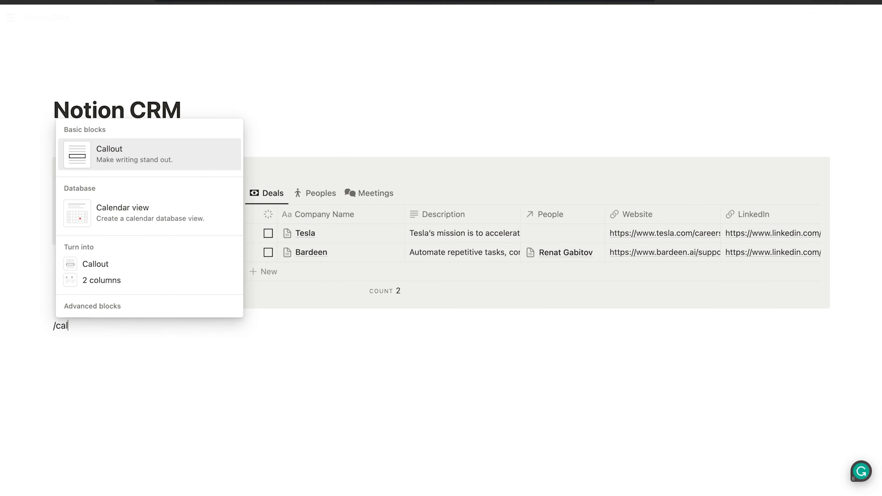
{"action": "left_click", "coordinate": [120, 162]}
{"action": "left_click_drag", "start_coordinate": [43, 329], "coordinate": [73, 175]}
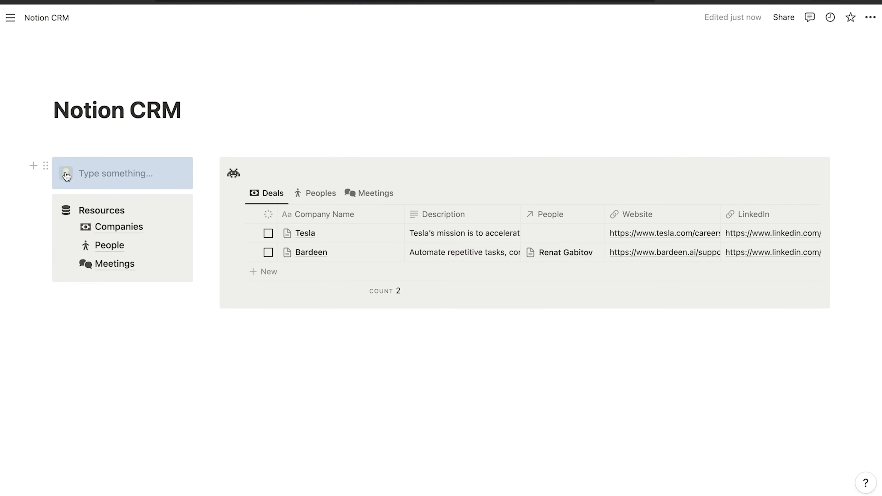
Change the new callout's light bulb to the plain plus icon and title the callout Quick Add
{"action": "left_click", "coordinate": [67, 177]}
{"action": "left_click", "coordinate": [56, 194]}
{"action": "type", "text": "plus"}
{"action": "left_click", "coordinate": [20, 250]}
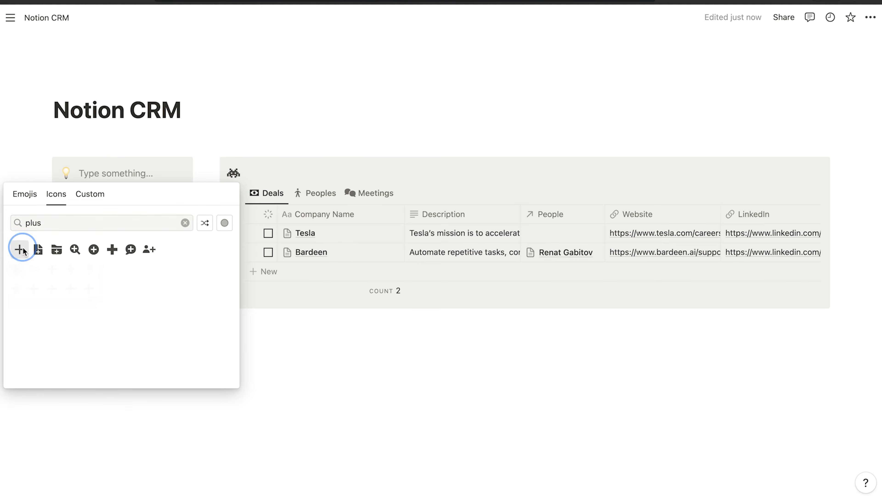
{"action": "type", "text": "Quick Add"}
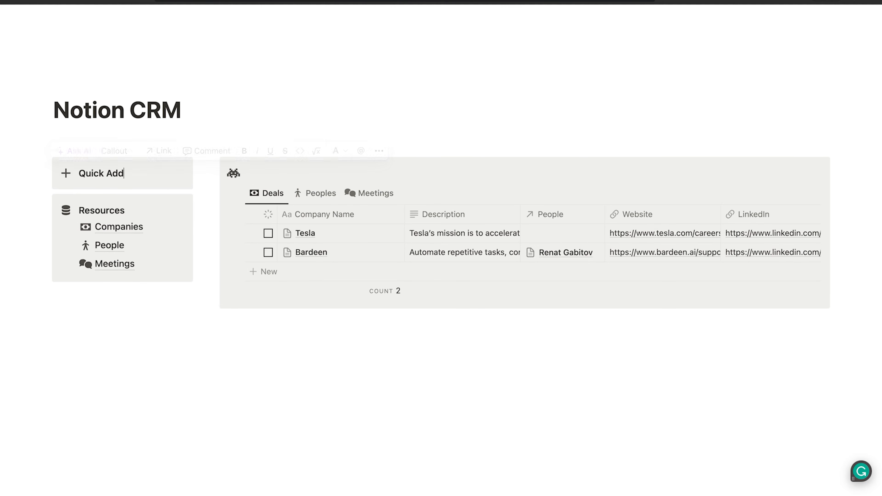
Insert a Button block between the Quick Add and Resources callouts
{"action": "key", "text": "Return"}
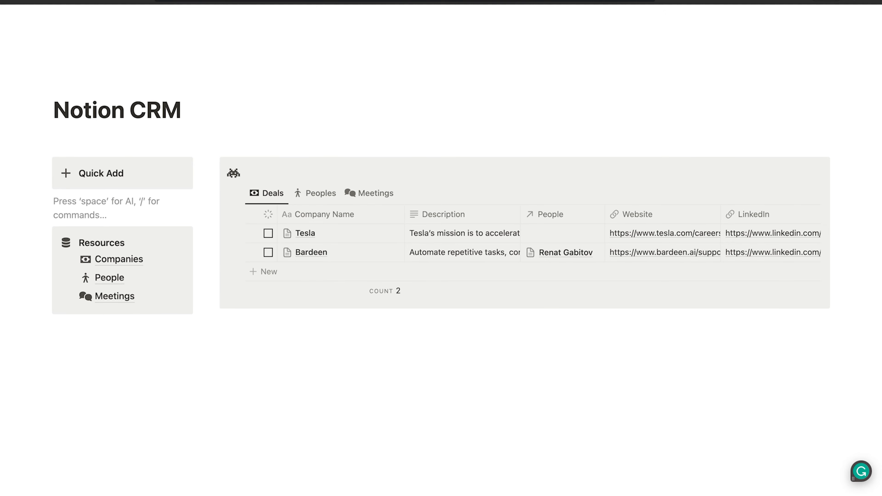
{"action": "type", "text": "/"}
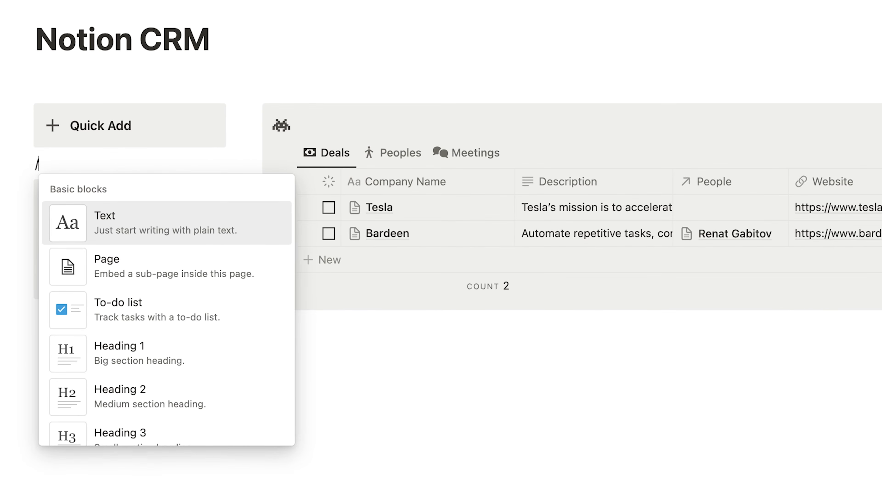
{"action": "scroll", "coordinate": [209, 332], "scroll_direction": "down", "scroll_amount": 8}
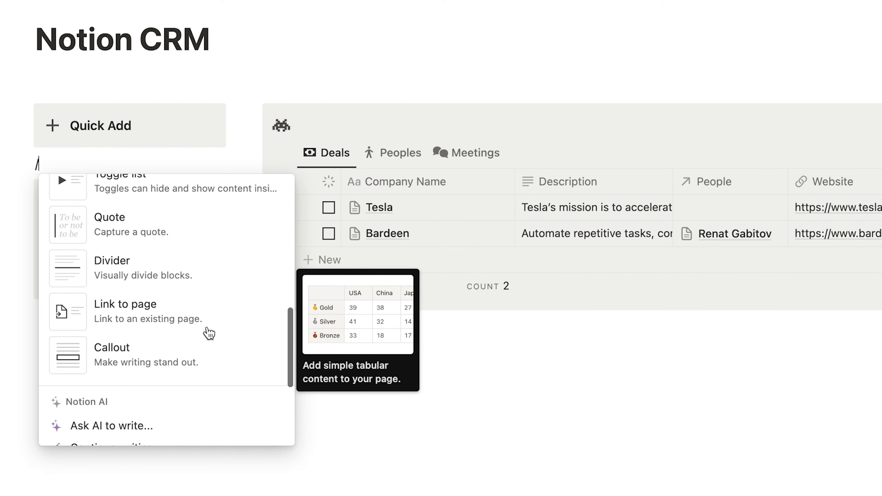
{"action": "scroll", "coordinate": [209, 331], "scroll_direction": "down", "scroll_amount": 10}
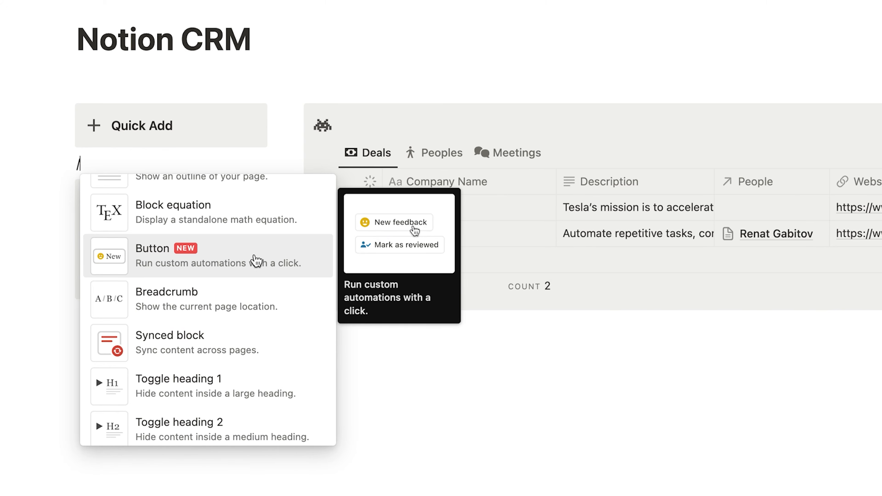
{"action": "left_click", "coordinate": [256, 260]}
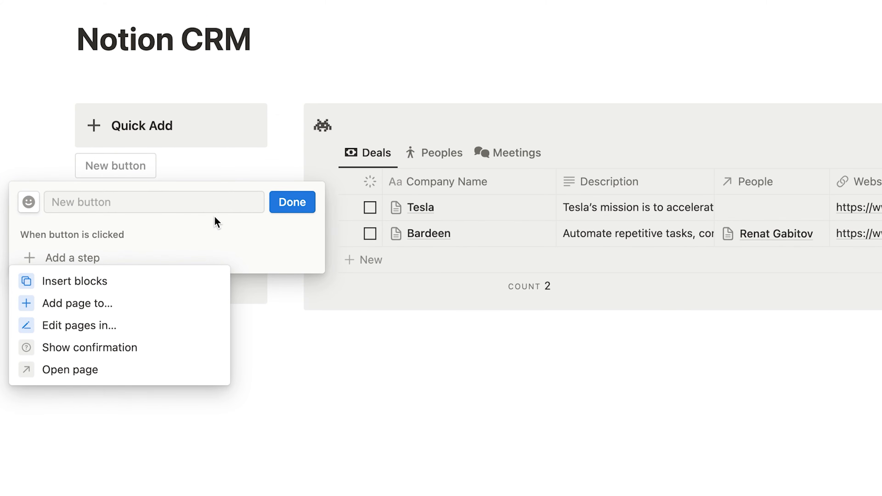
Name the new button New Company
{"action": "left_click", "coordinate": [181, 203]}
{"action": "left_click", "coordinate": [181, 203]}
{"action": "type", "text": "N"}
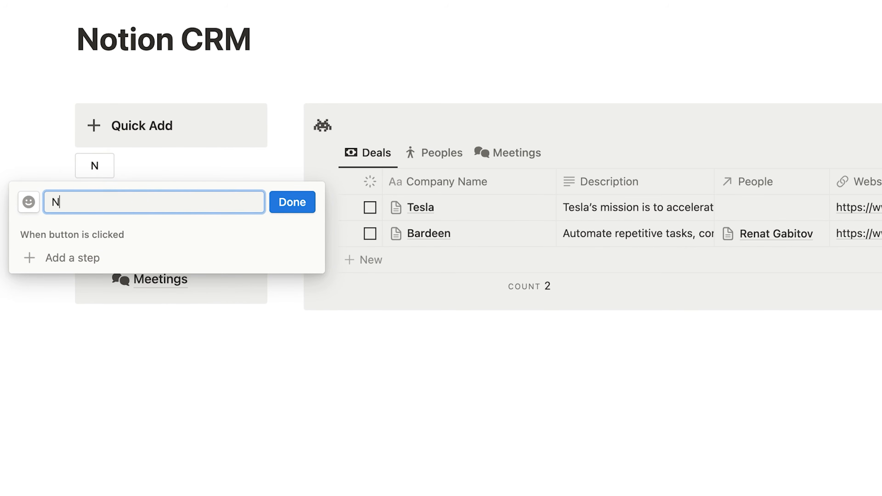
{"action": "type", "text": "ew Company"}
Give the New Company button an action that adds a page to the Companies database with a blank Company Name
{"action": "left_click", "coordinate": [111, 257]}
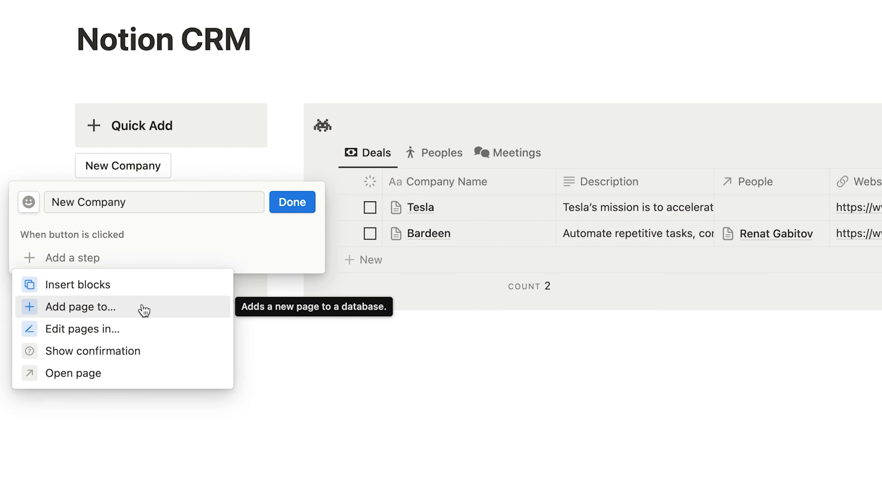
{"action": "left_click", "coordinate": [144, 310]}
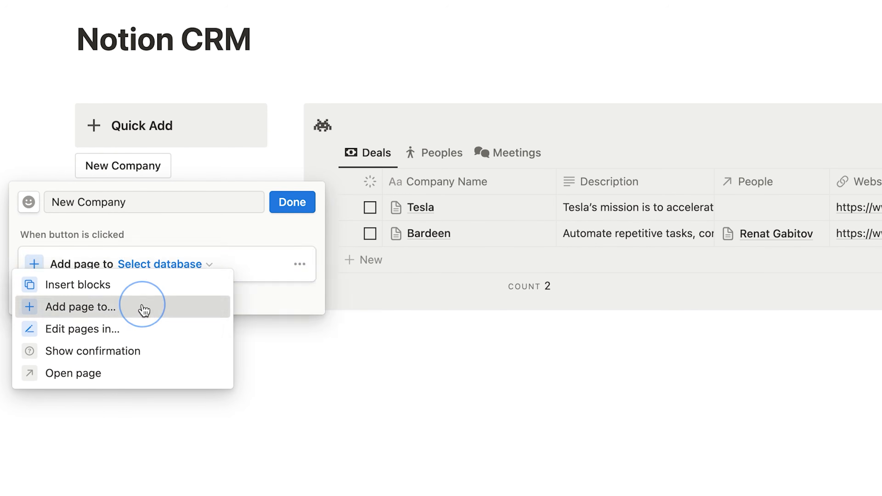
{"action": "left_click", "coordinate": [165, 270]}
{"action": "left_click", "coordinate": [143, 360]}
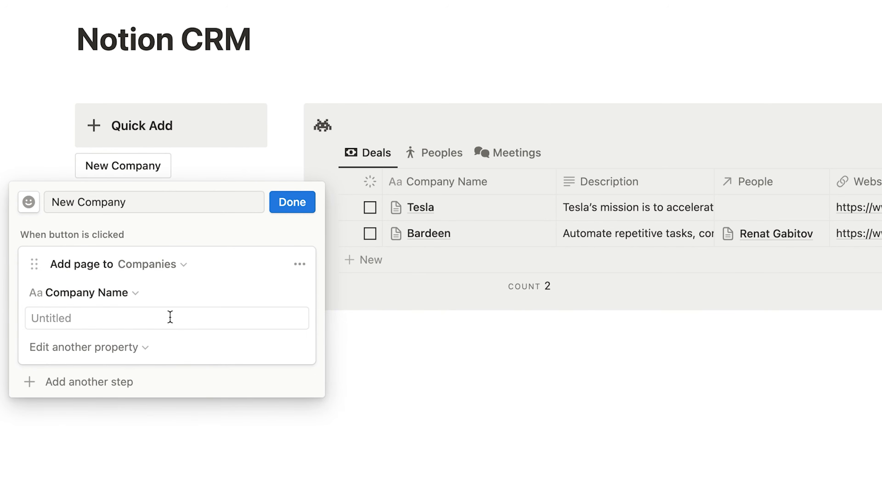
{"action": "left_click", "coordinate": [170, 317]}
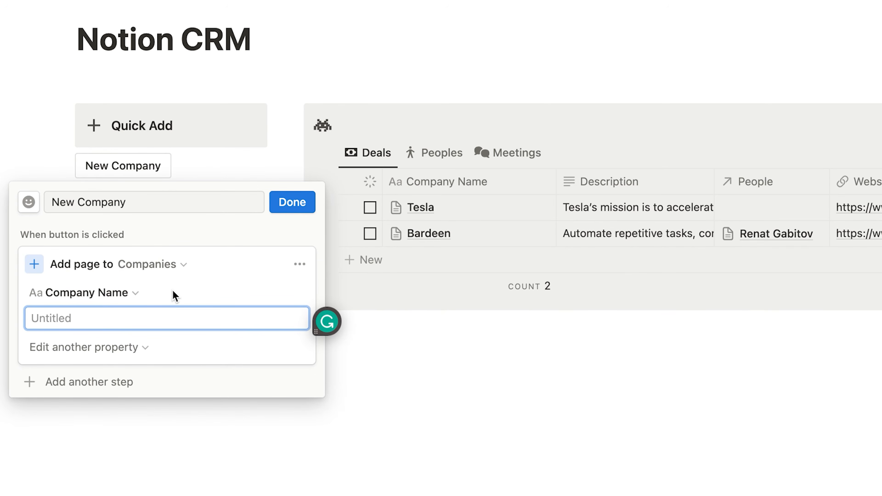
Add a second button action that opens the newly added page in center peek
{"action": "left_click", "coordinate": [135, 380]}
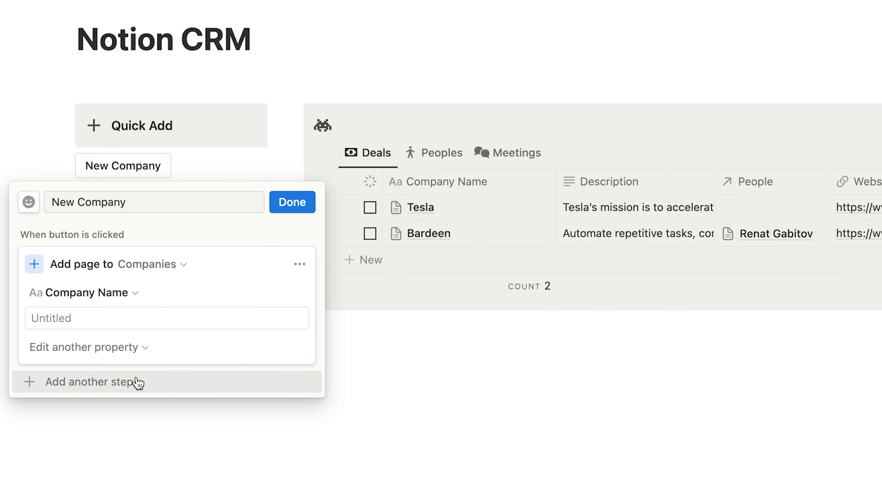
{"action": "left_click", "coordinate": [144, 382]}
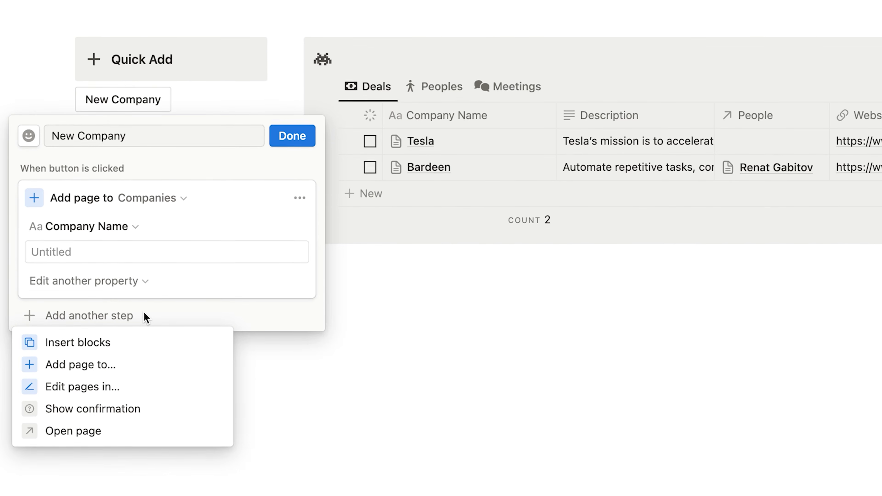
{"action": "left_click", "coordinate": [162, 425]}
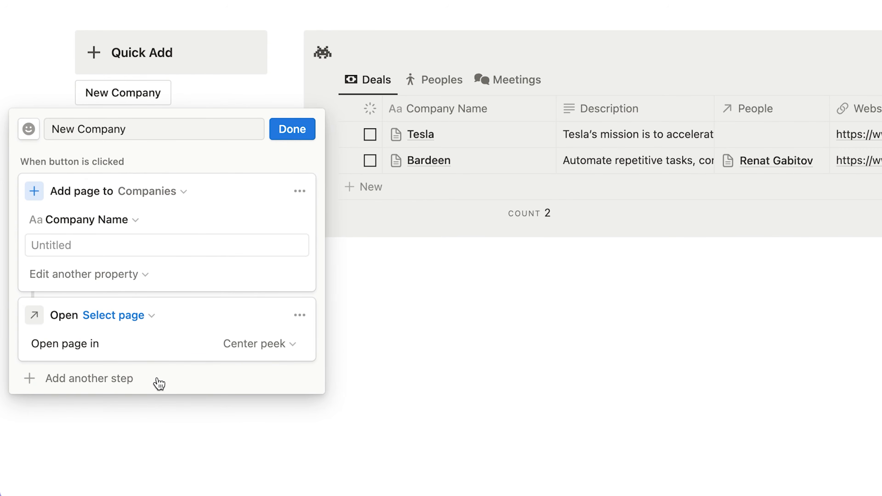
{"action": "left_click", "coordinate": [234, 354]}
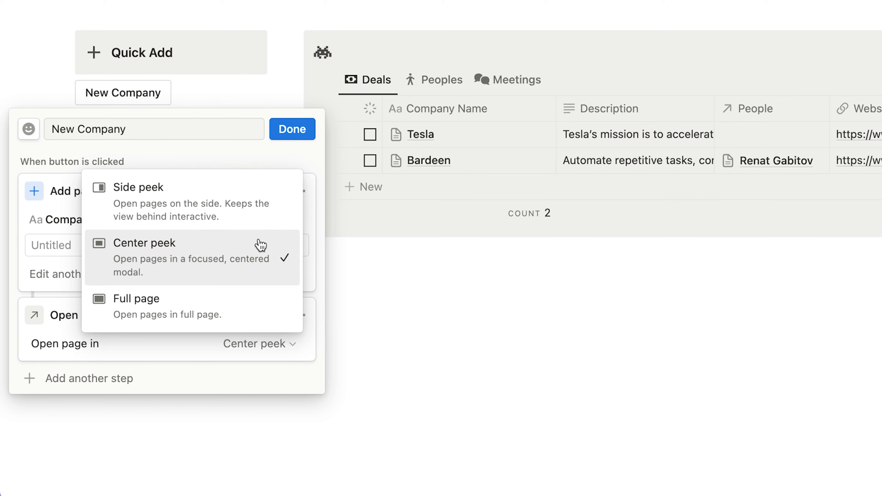
{"action": "left_click", "coordinate": [313, 130]}
{"action": "left_click", "coordinate": [152, 311]}
{"action": "left_click", "coordinate": [152, 257]}
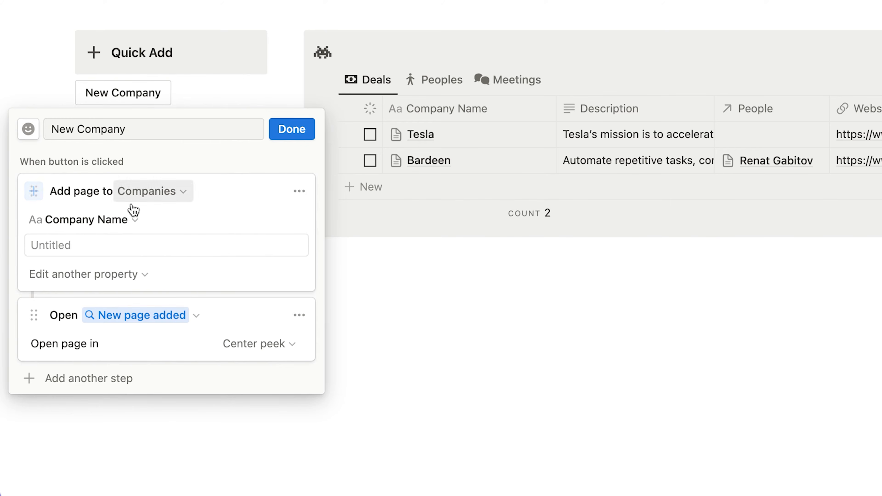
Finish the button setup and move the New Company button into the Quick Add callout
{"action": "left_click", "coordinate": [287, 134]}
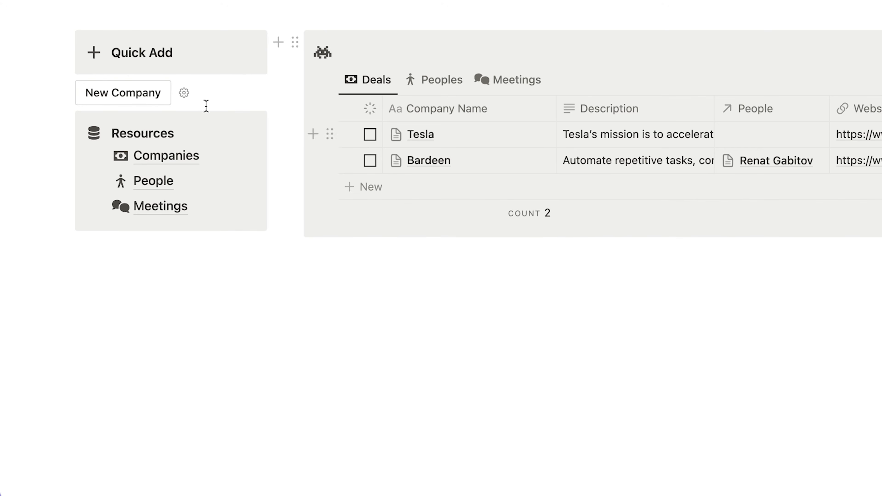
{"action": "left_click_drag", "start_coordinate": [134, 101], "coordinate": [160, 62]}
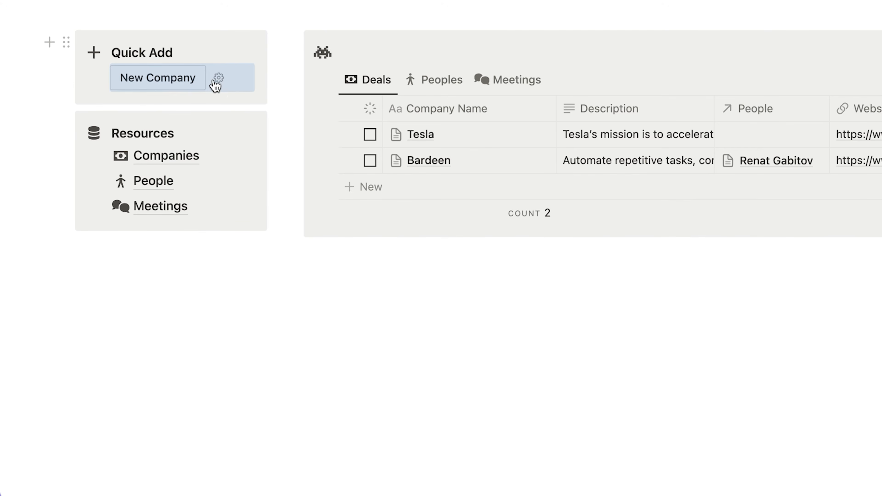
{"action": "left_click", "coordinate": [208, 302]}
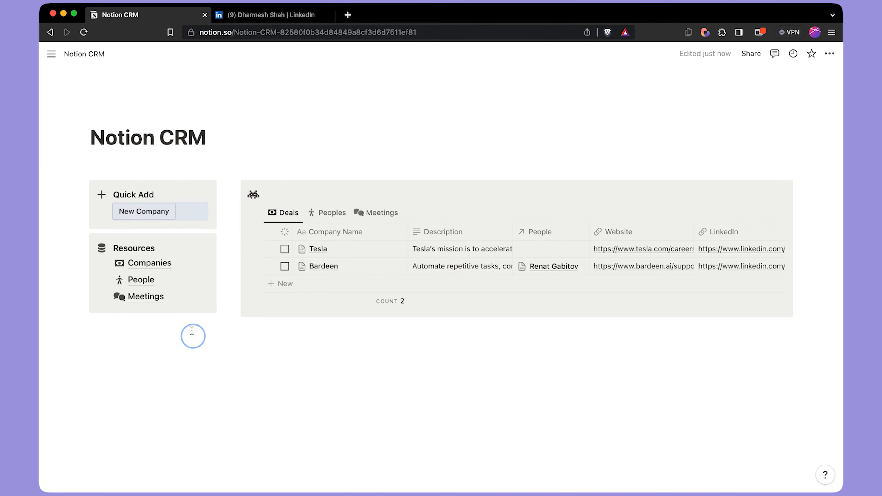
Create a company with the New Company button, titled Space X and described as "They send humans to space!"
{"action": "left_click", "coordinate": [156, 219]}
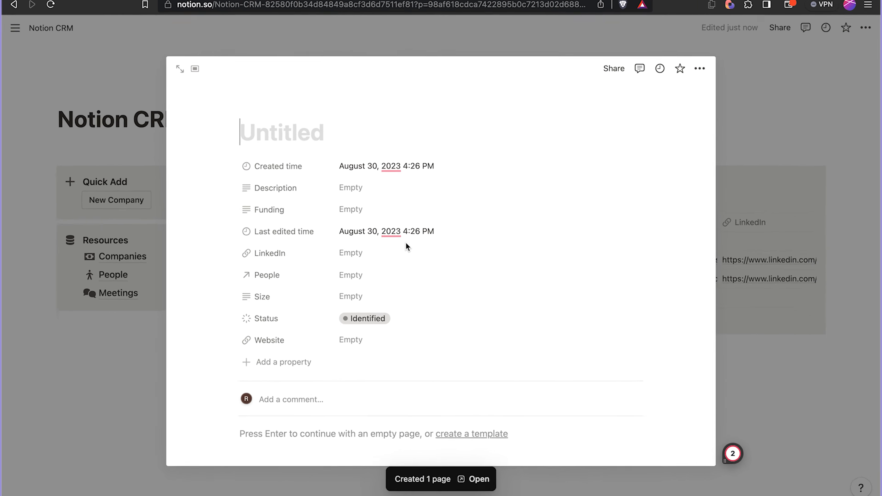
{"action": "type", "text": "Space X"}
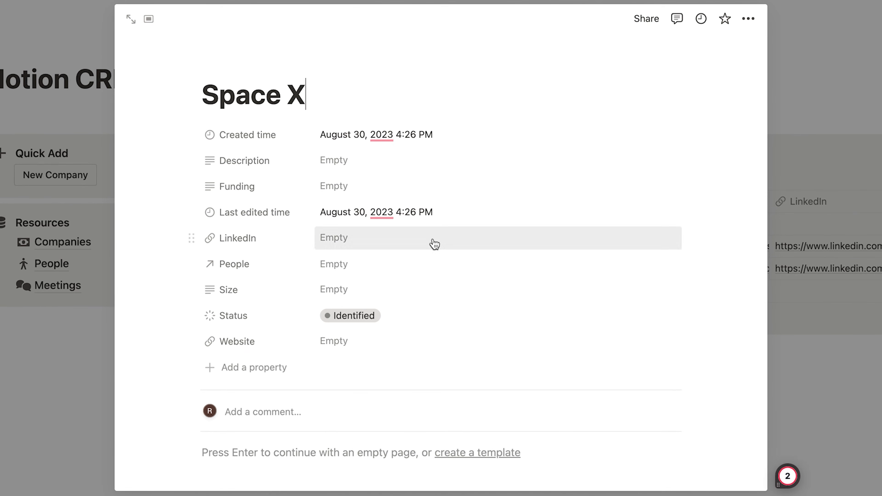
{"action": "left_click", "coordinate": [380, 154]}
{"action": "type", "text": "They send humans "}
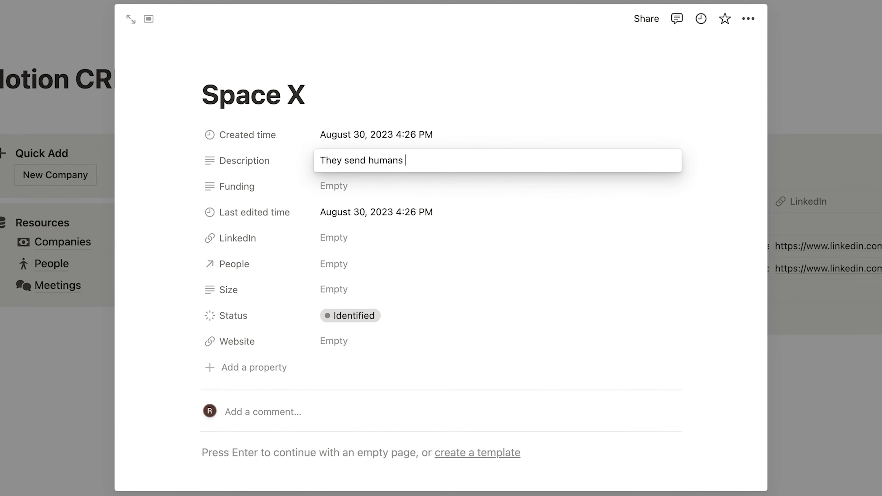
{"action": "type", "text": "to space!"}
{"action": "left_click", "coordinate": [319, 183]}
{"action": "left_click", "coordinate": [248, 163]}
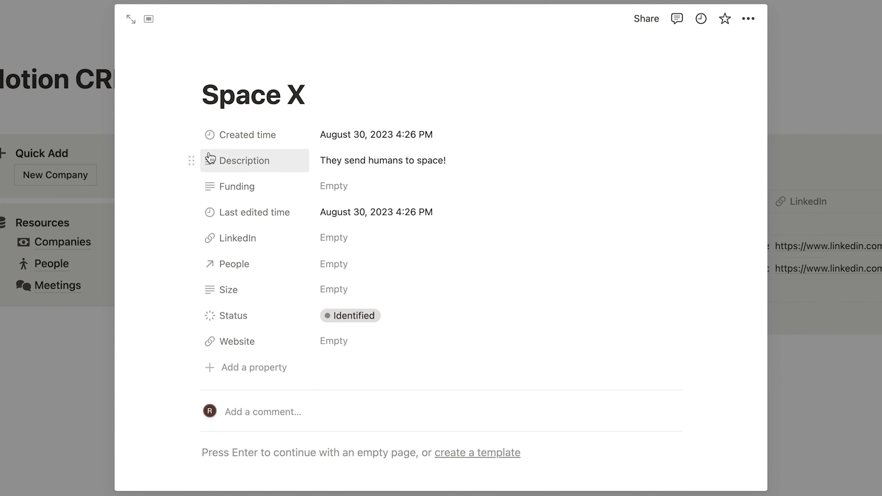
Hide the Created time and Last edited time properties on the Space X page
{"action": "left_click", "coordinate": [192, 135]}
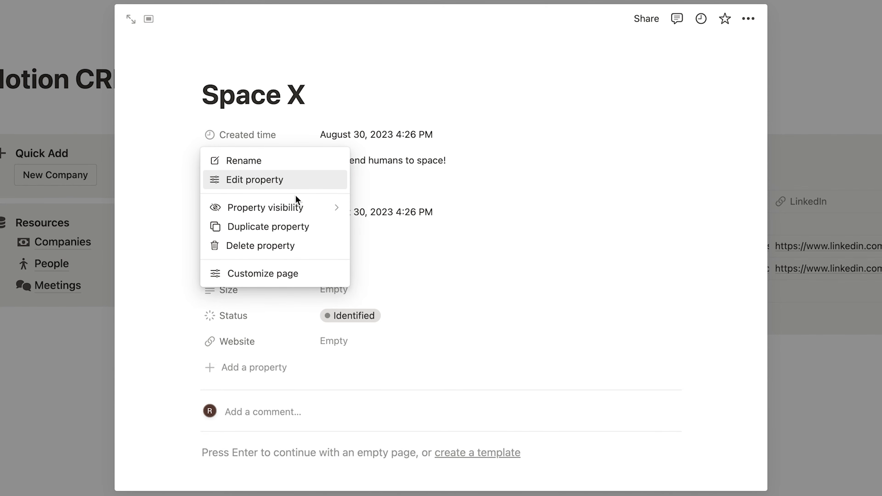
{"action": "mouse_move", "coordinate": [330, 208]}
{"action": "left_click", "coordinate": [384, 222]}
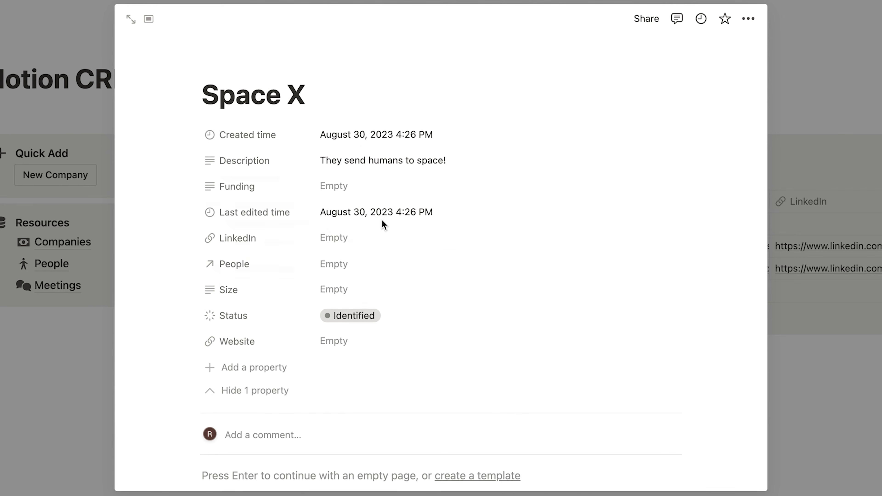
{"action": "left_click", "coordinate": [256, 389]}
{"action": "left_click", "coordinate": [191, 187]}
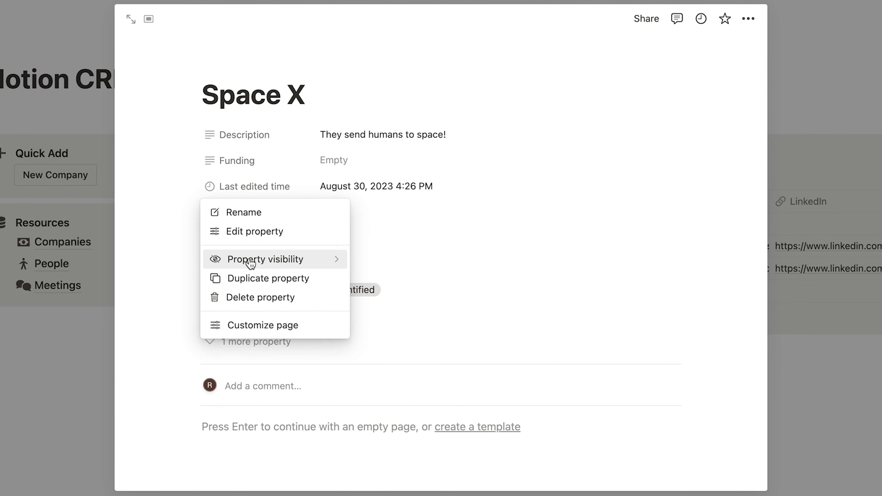
{"action": "mouse_move", "coordinate": [341, 259]}
{"action": "left_click", "coordinate": [400, 270]}
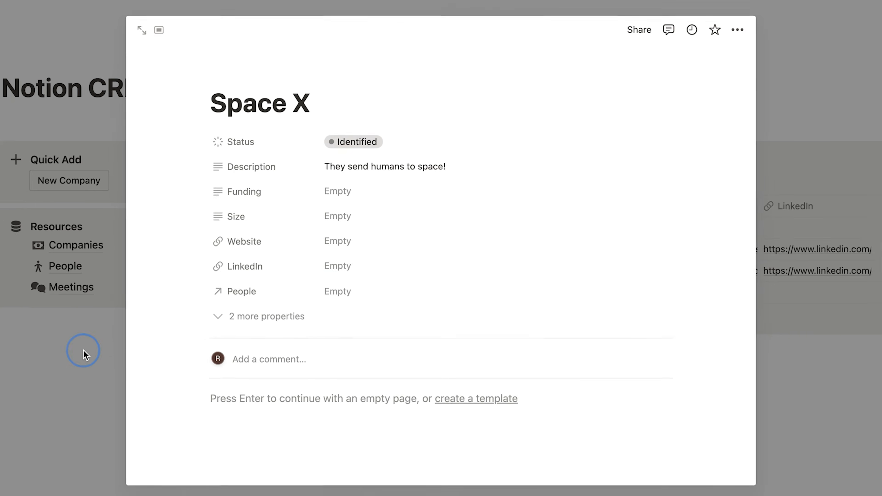
Close the Space X page and duplicate the New Company button in the Quick Add callout
{"action": "left_click", "coordinate": [84, 350]}
{"action": "left_click", "coordinate": [106, 211]}
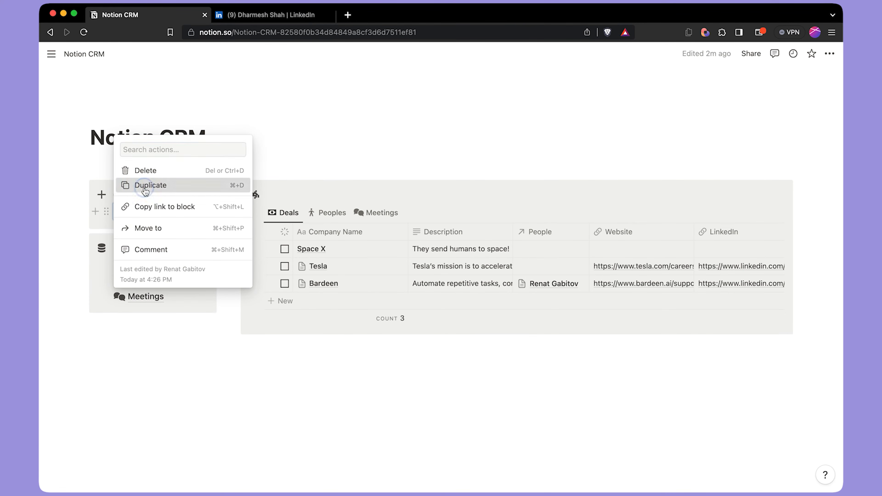
{"action": "left_click", "coordinate": [145, 192]}
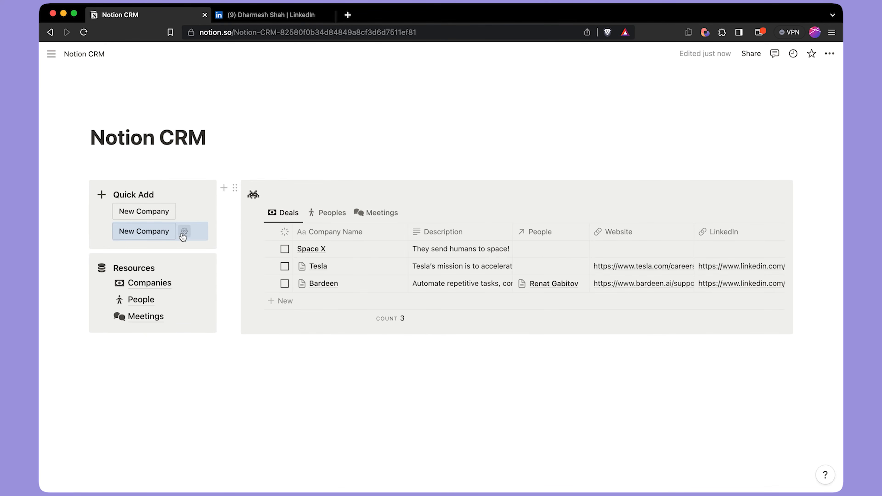
Rename the duplicated button New Person and make it add its page to the People database
{"action": "left_click", "coordinate": [184, 231]}
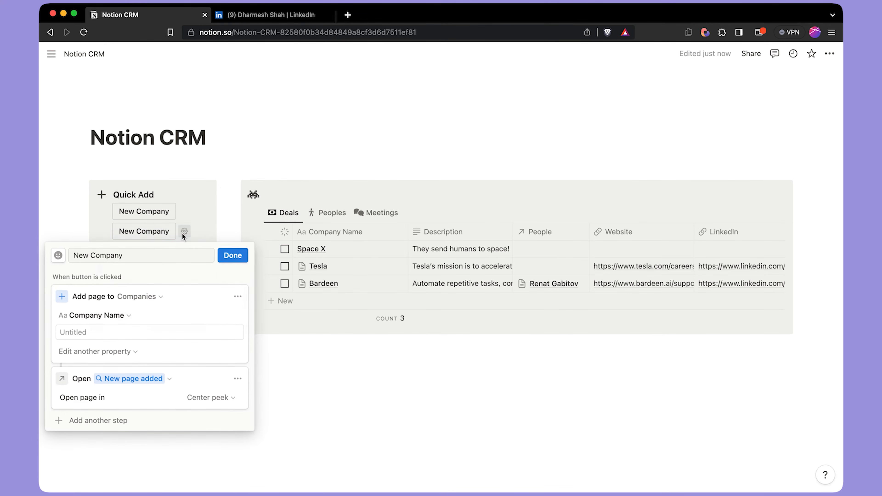
{"action": "double_click", "coordinate": [112, 258]}
{"action": "type", "text": "Pers"}
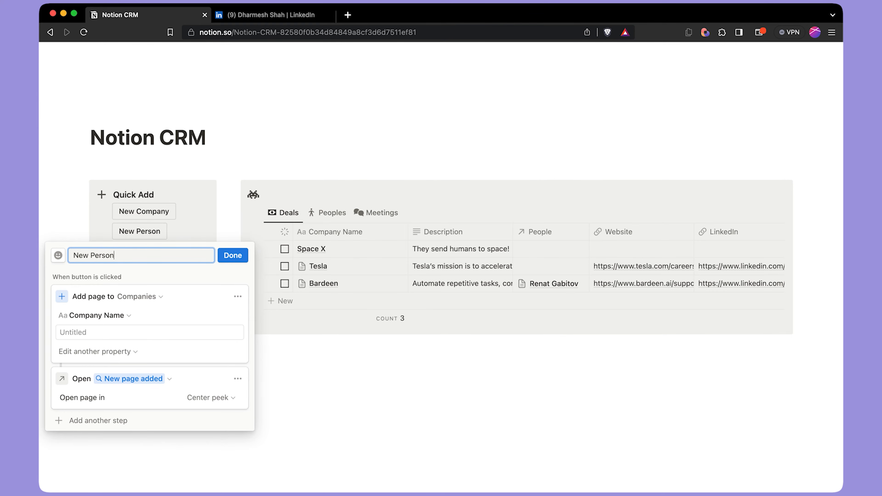
{"action": "left_click", "coordinate": [137, 296]}
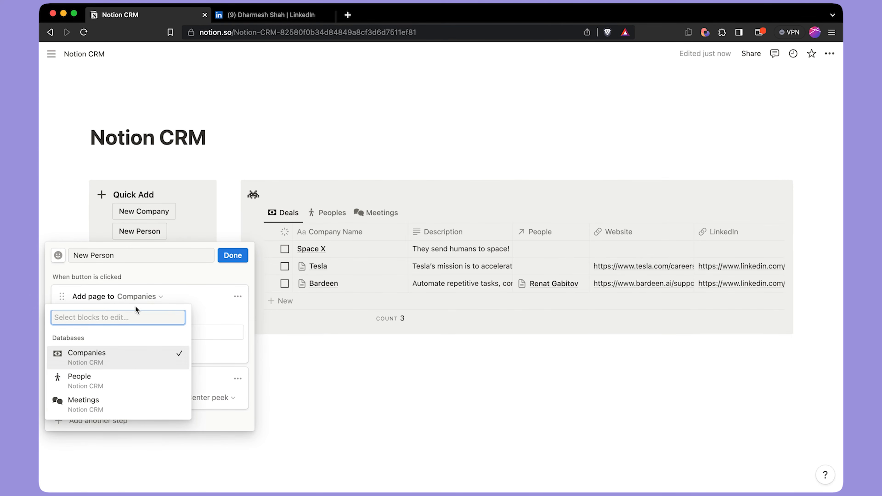
{"action": "left_click", "coordinate": [126, 378]}
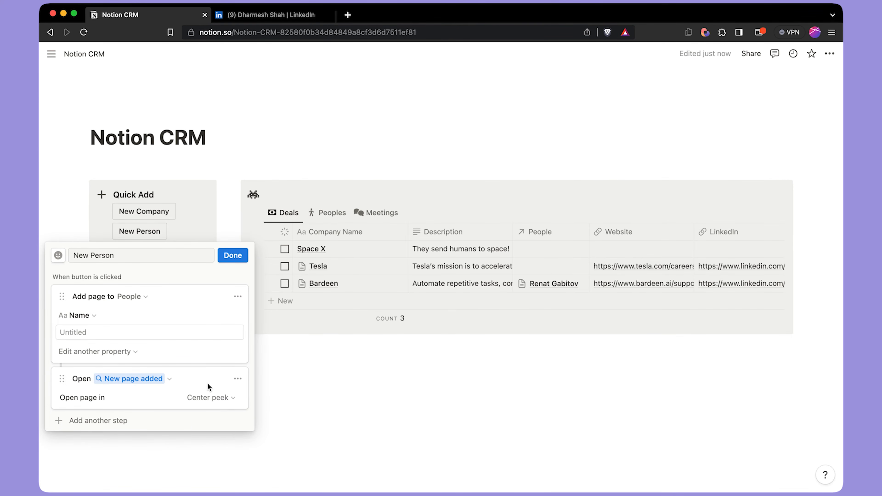
{"action": "left_click", "coordinate": [232, 255]}
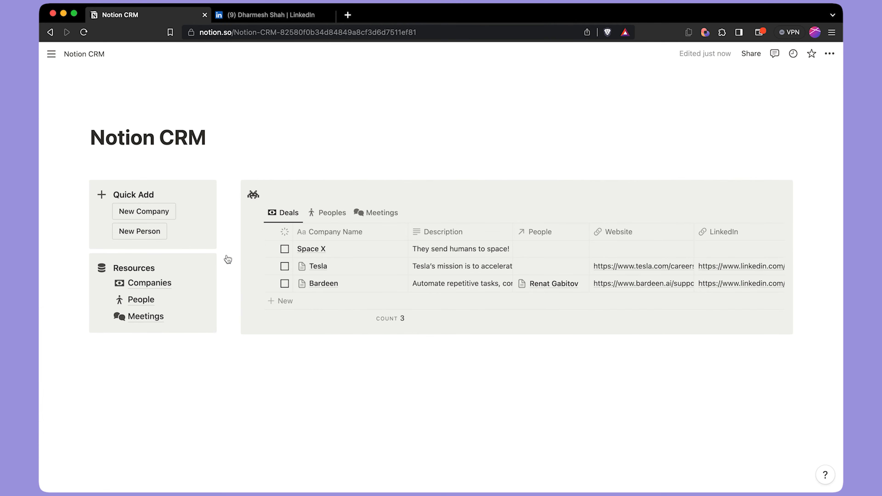
Create a person entry with the New Person button and title it Elon Musk
{"action": "left_click", "coordinate": [152, 236]}
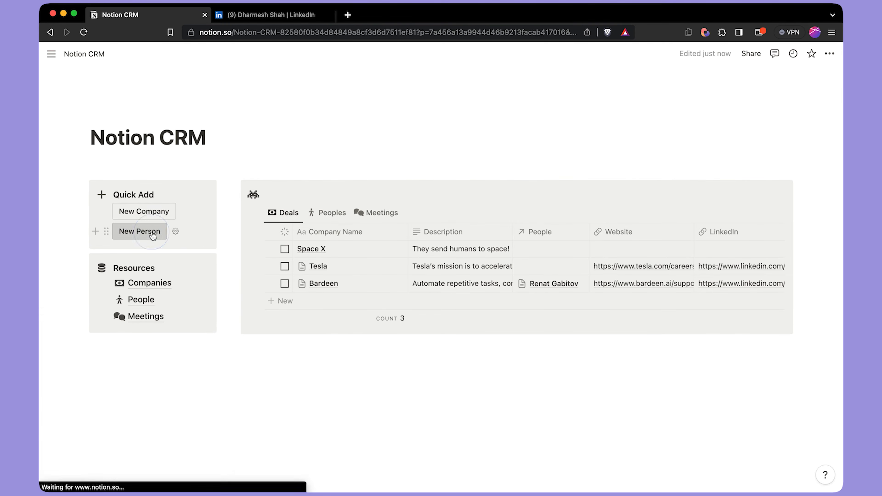
{"action": "type", "text": "Elo"}
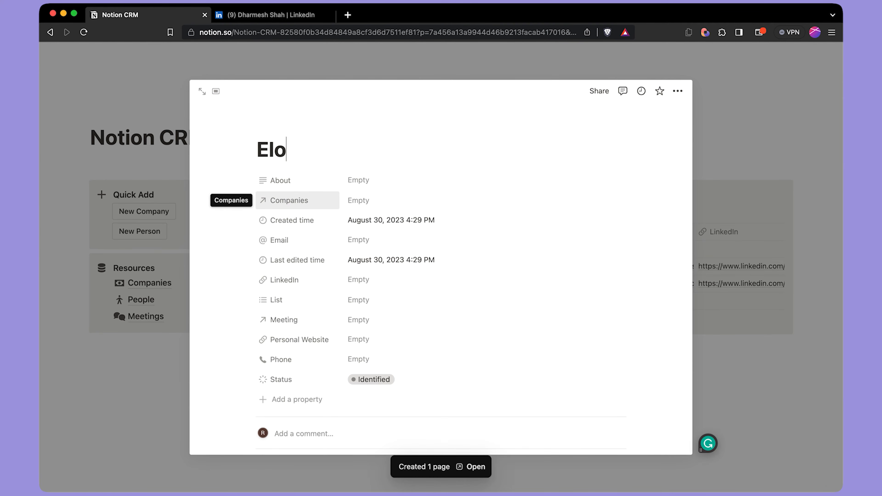
{"action": "type", "text": "n Musk"}
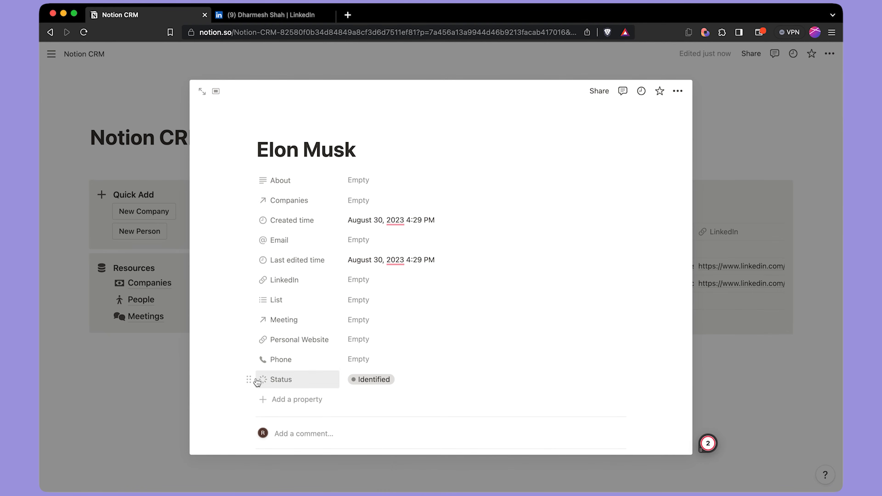
Move Status to the top of the person page's properties and show the Companies relation as a page section
{"action": "left_click_drag", "start_coordinate": [250, 380], "coordinate": [250, 178]}
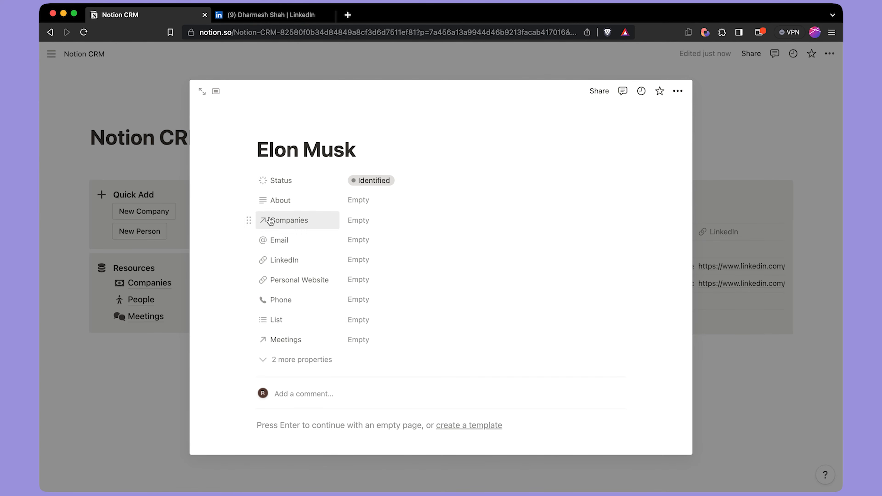
{"action": "left_click", "coordinate": [249, 220]}
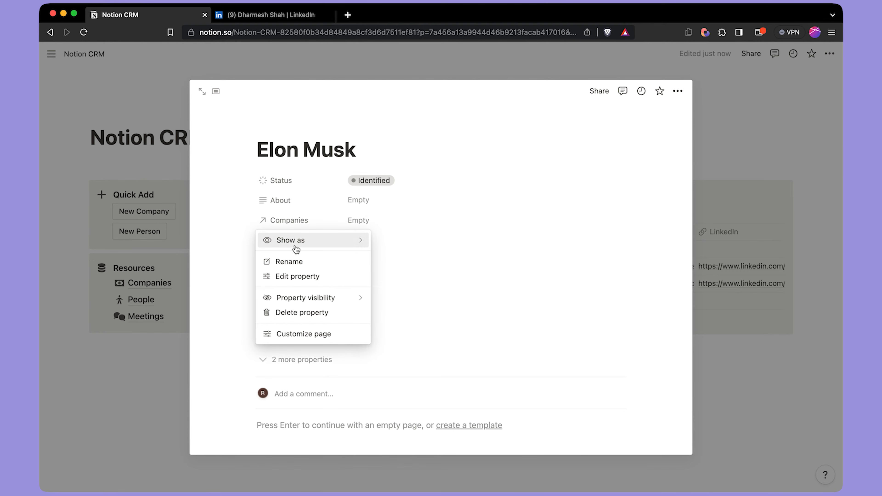
{"action": "mouse_move", "coordinate": [346, 239]}
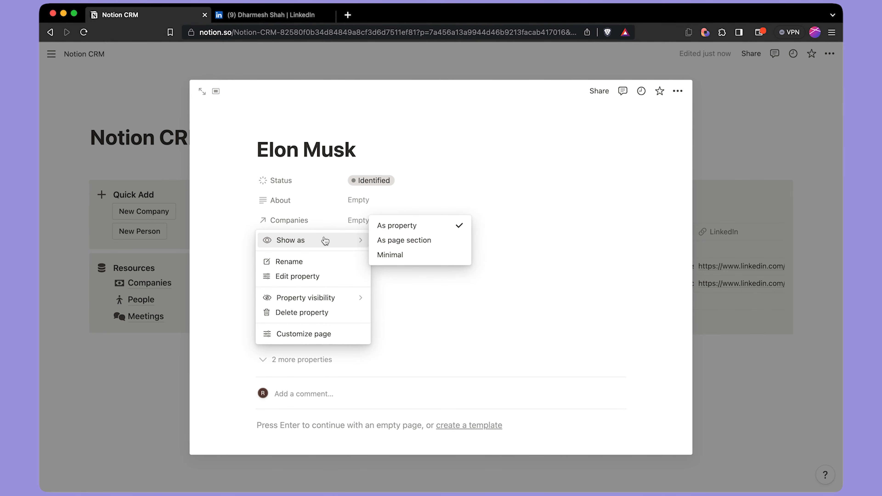
{"action": "left_click", "coordinate": [402, 241]}
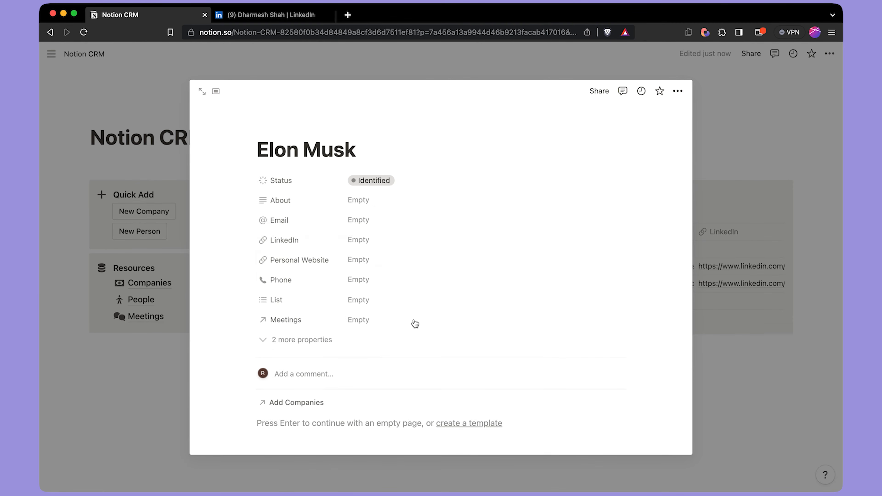
Link the Tesla and Space X companies to the Elon Musk page through its Companies section
{"action": "scroll", "coordinate": [415, 324], "scroll_direction": "down", "scroll_amount": 3}
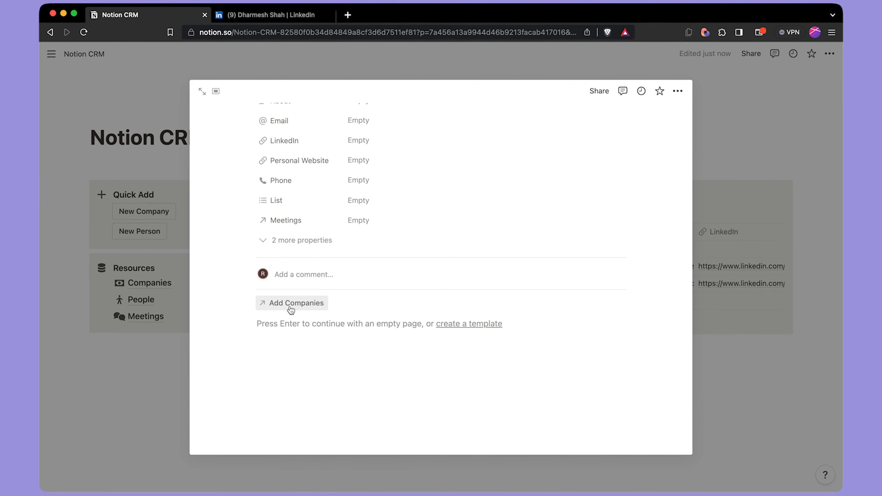
{"action": "scroll", "coordinate": [291, 309], "scroll_direction": "up", "scroll_amount": 3}
{"action": "scroll", "coordinate": [274, 312], "scroll_direction": "down", "scroll_amount": 4}
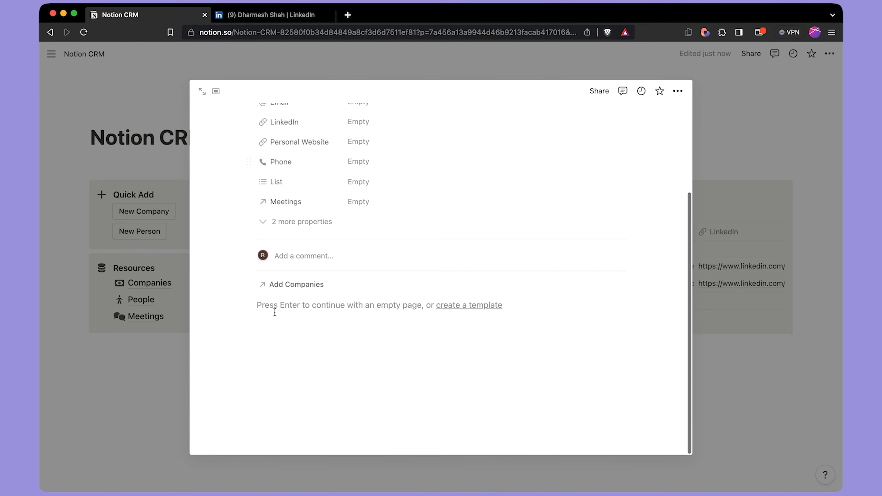
{"action": "left_click", "coordinate": [287, 287]}
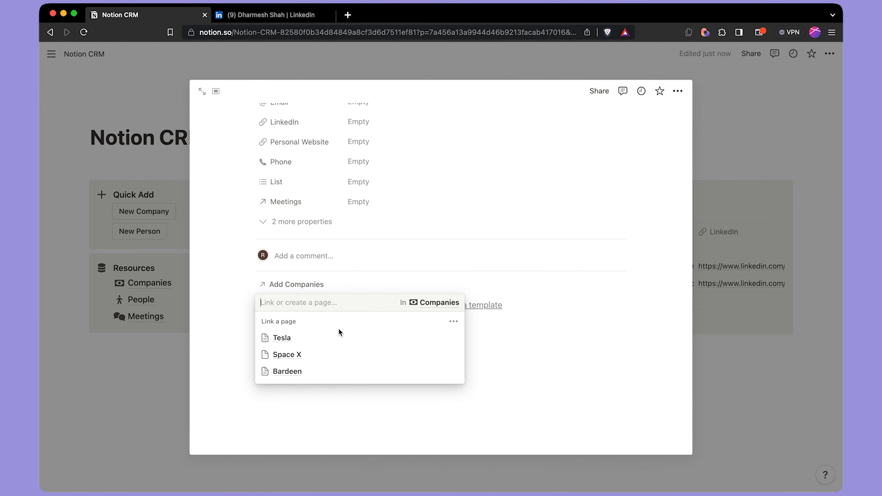
{"action": "left_click", "coordinate": [453, 339]}
{"action": "left_click", "coordinate": [454, 373]}
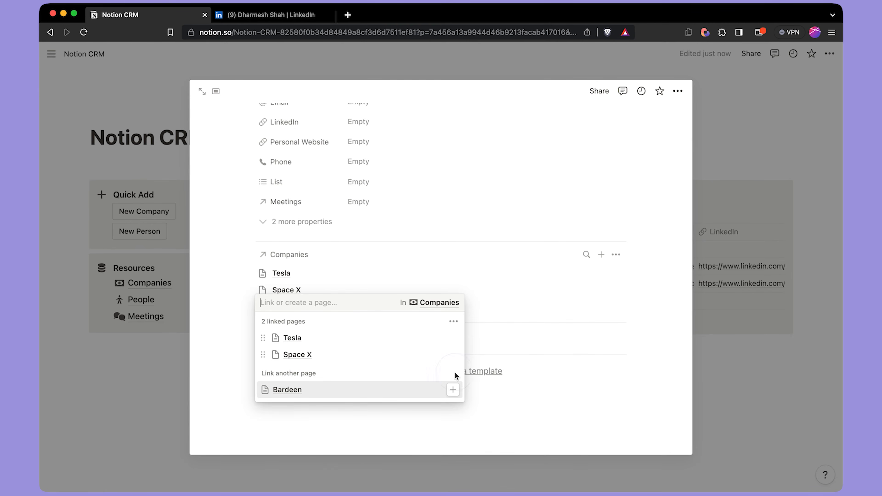
{"action": "left_click", "coordinate": [394, 422]}
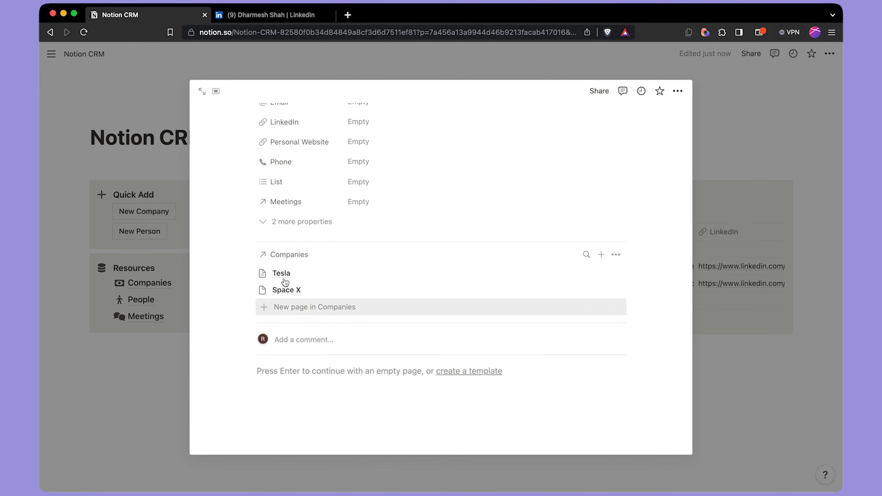
Show the Website, Size and Funding properties for the linked companies in the Companies section, leaving Description hidden
{"action": "left_click", "coordinate": [615, 255]}
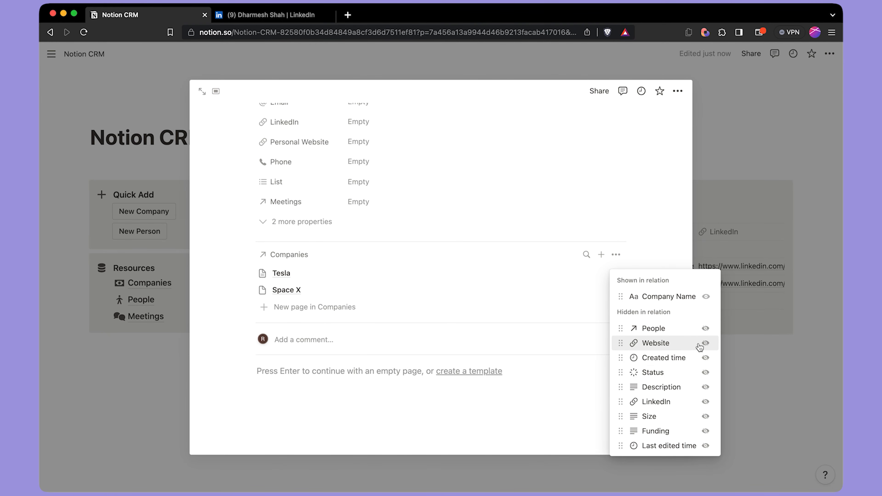
{"action": "left_click", "coordinate": [705, 343]}
{"action": "left_click", "coordinate": [706, 388]}
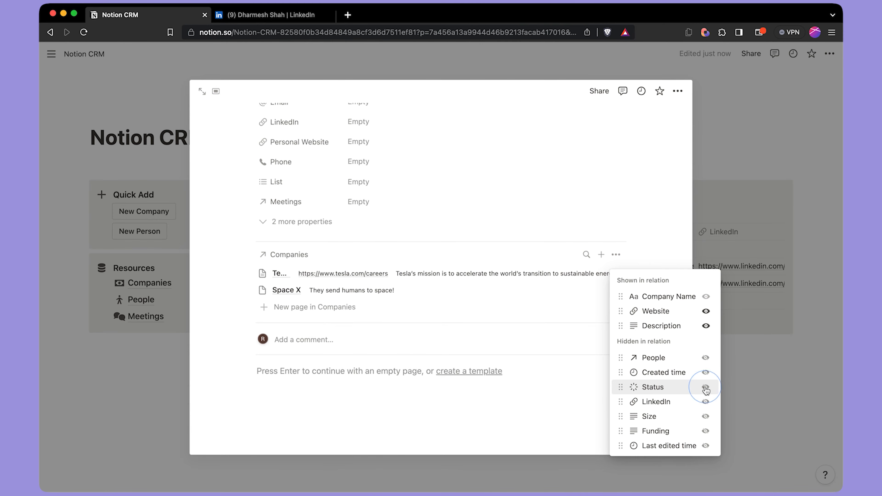
{"action": "mouse_move", "coordinate": [632, 327]}
{"action": "left_mouse_down"}
{"action": "mouse_move", "coordinate": [626, 296]}
{"action": "mouse_move", "coordinate": [633, 315]}
{"action": "left_mouse_up"}
{"action": "left_click", "coordinate": [706, 416]}
{"action": "left_click", "coordinate": [706, 431]}
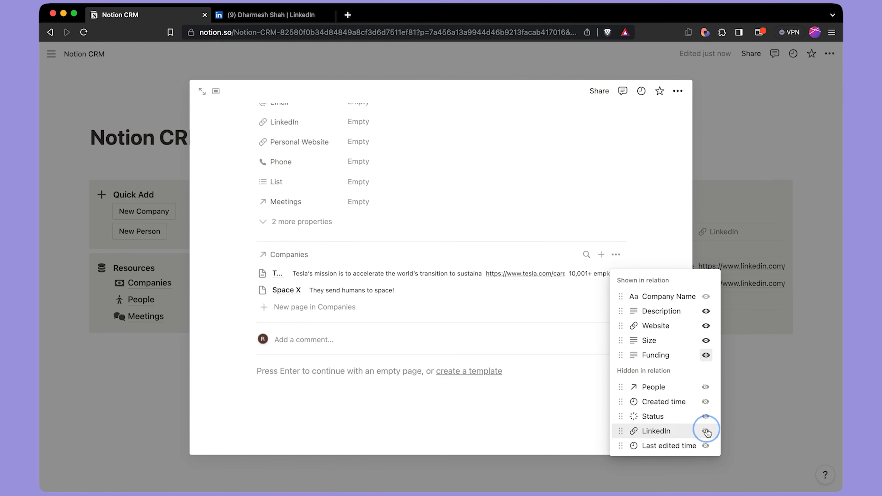
{"action": "left_click", "coordinate": [706, 311]}
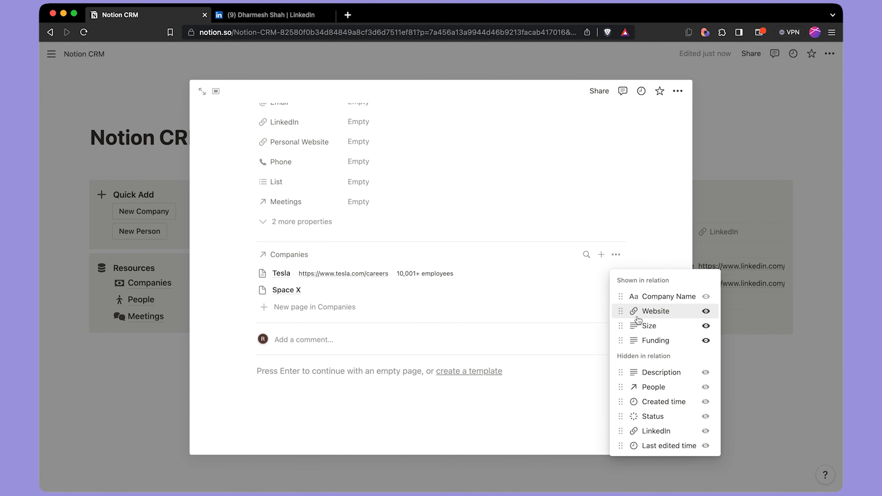
{"action": "left_click", "coordinate": [389, 374]}
Show the Meetings relation as a page section on the Elon Musk page
{"action": "scroll", "coordinate": [387, 367], "scroll_direction": "up", "scroll_amount": 3}
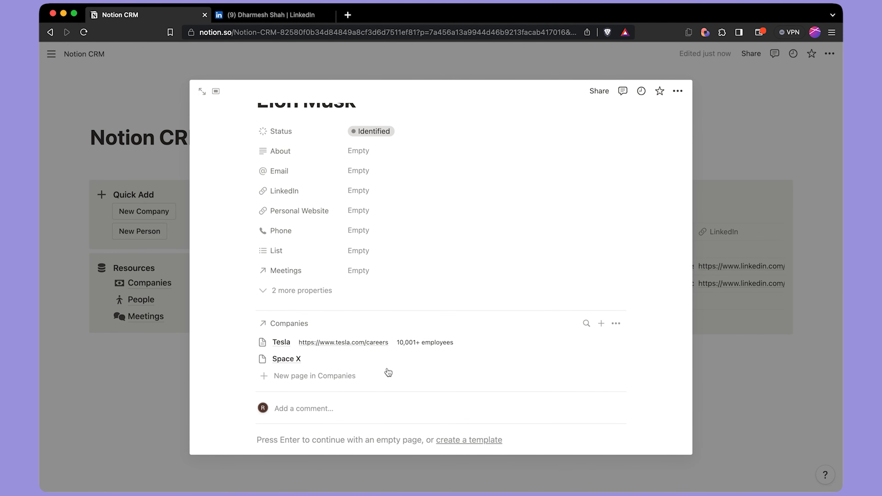
{"action": "left_click", "coordinate": [252, 267]}
{"action": "mouse_move", "coordinate": [287, 290]}
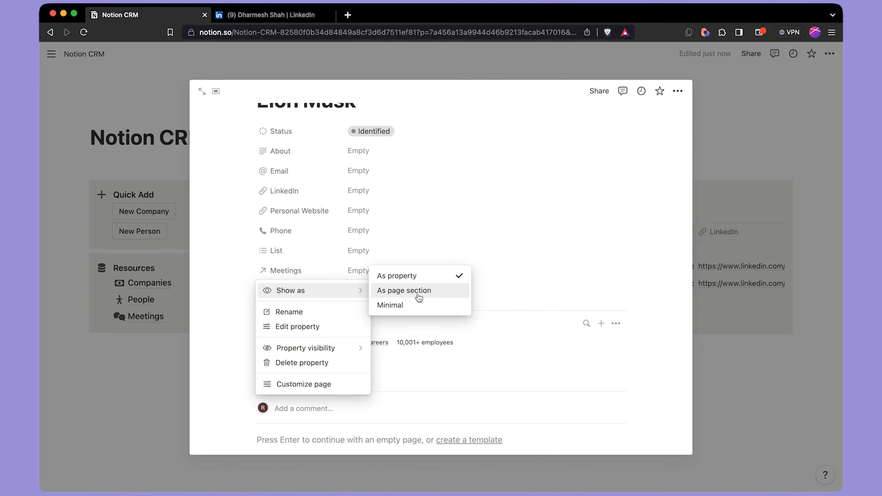
{"action": "left_click", "coordinate": [418, 295]}
Create and link a meeting named Demo Meeting from the Elon Musk page's Meetings relation
{"action": "scroll", "coordinate": [394, 375], "scroll_direction": "down", "scroll_amount": 3}
{"action": "left_click", "coordinate": [309, 340]}
{"action": "type", "text": "Demo "}
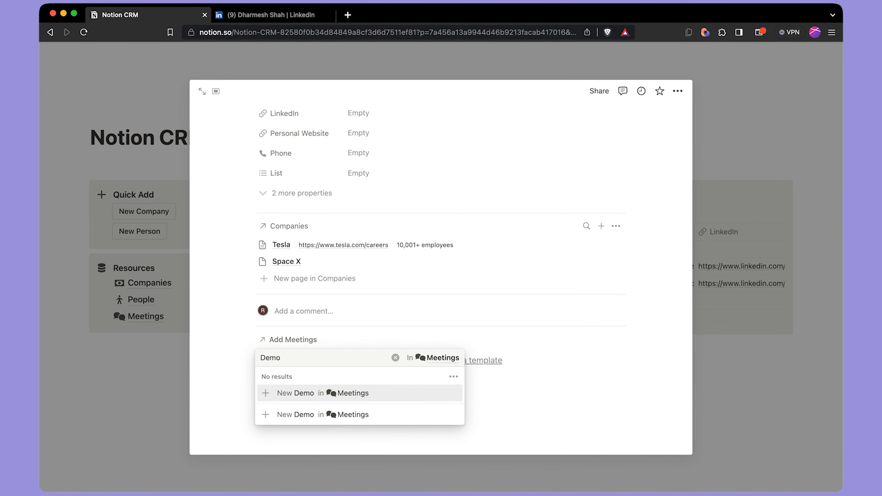
{"action": "type", "text": "Meeting"}
{"action": "left_click", "coordinate": [321, 396]}
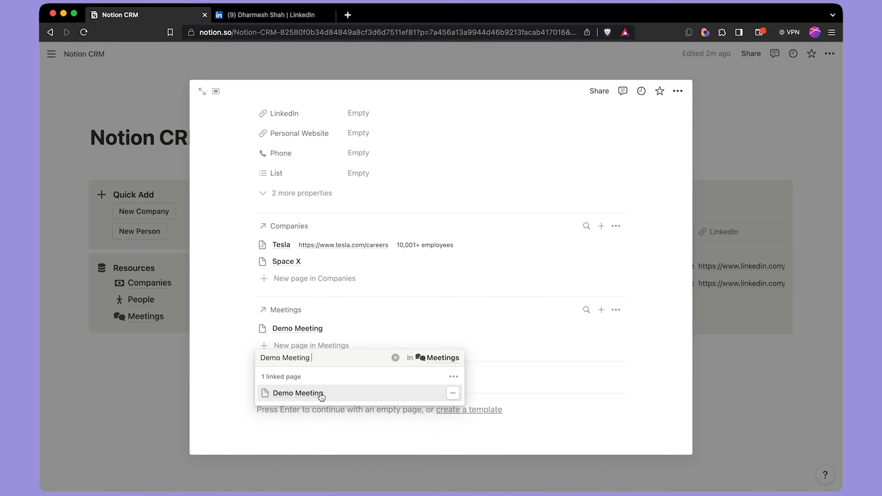
{"action": "left_click", "coordinate": [402, 428]}
Open Demo Meeting and have AI write out meeting notes for a conversation with Elon Musk about sending people to Mars
{"action": "left_click", "coordinate": [344, 329]}
{"action": "left_click", "coordinate": [365, 305]}
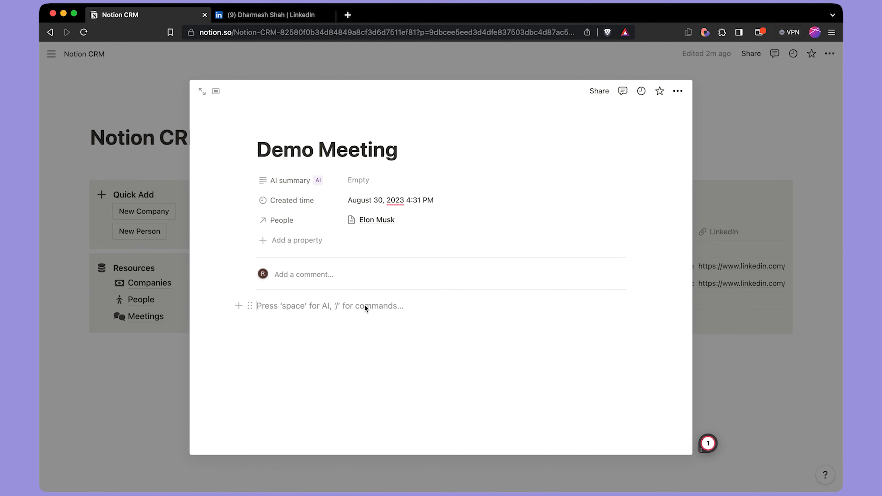
{"action": "key", "text": "space"}
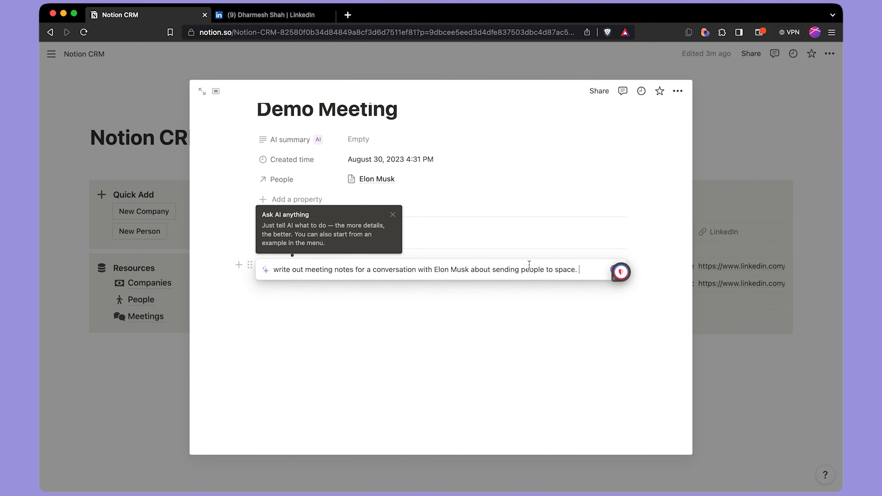
{"action": "key", "text": "BackSpace"}
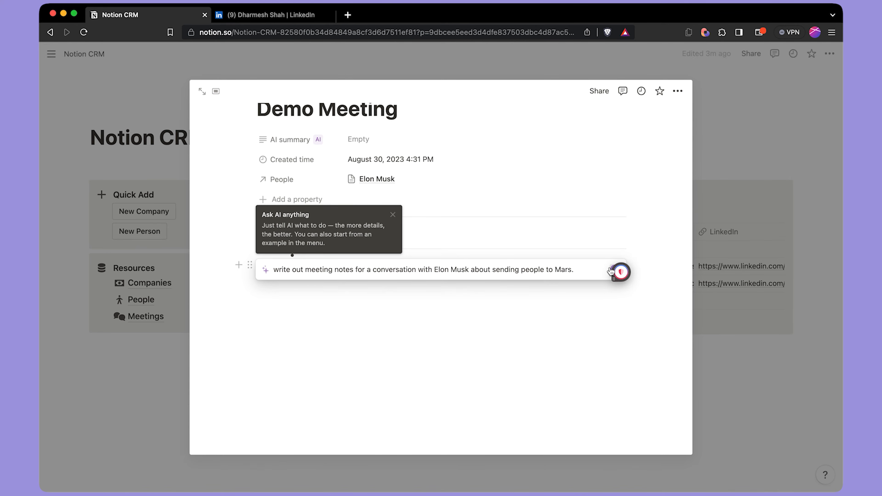
{"action": "key", "text": "Return"}
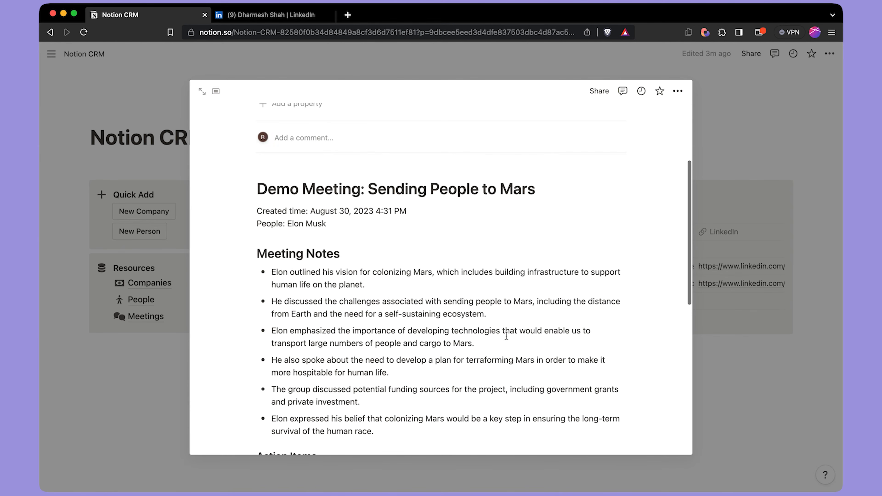
{"action": "scroll", "coordinate": [506, 335], "scroll_direction": "down", "scroll_amount": 8}
{"action": "scroll", "coordinate": [507, 335], "scroll_direction": "up", "scroll_amount": 5}
{"action": "left_click", "coordinate": [552, 330]}
Generate the AI summary property of the Demo Meeting page from its notes
{"action": "scroll", "coordinate": [555, 429], "scroll_direction": "up", "scroll_amount": 6}
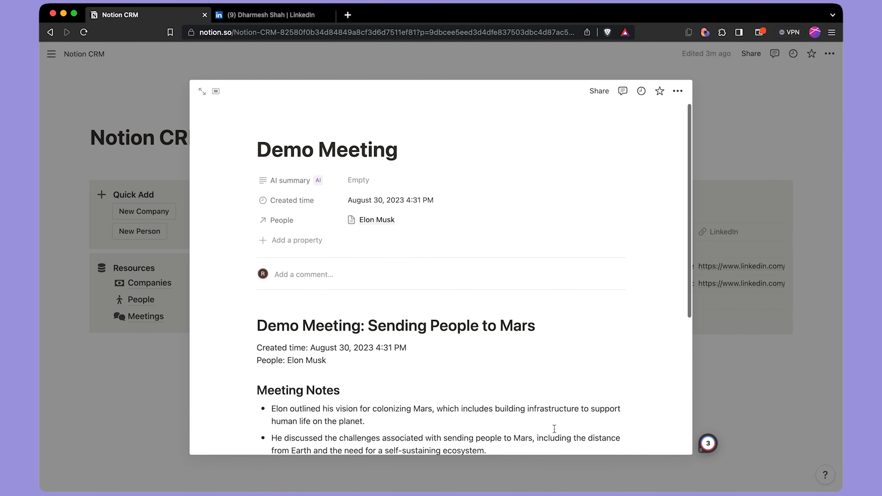
{"action": "left_click", "coordinate": [363, 180]}
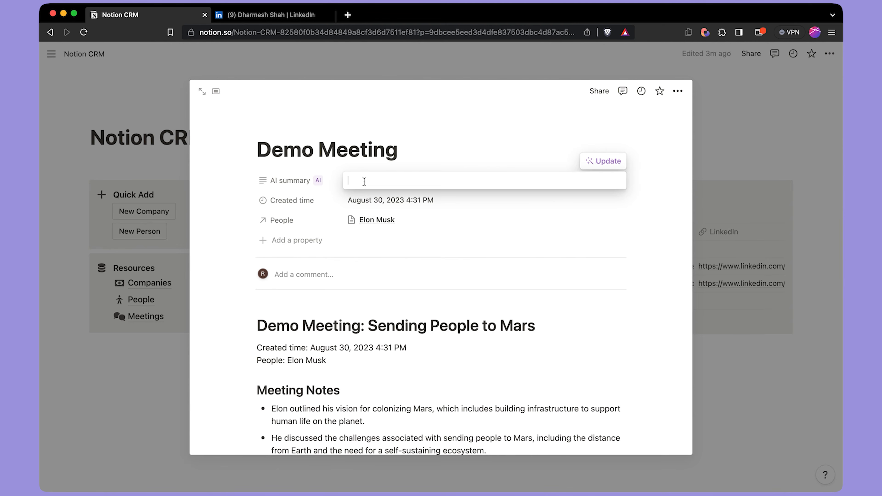
{"action": "left_click", "coordinate": [603, 161]}
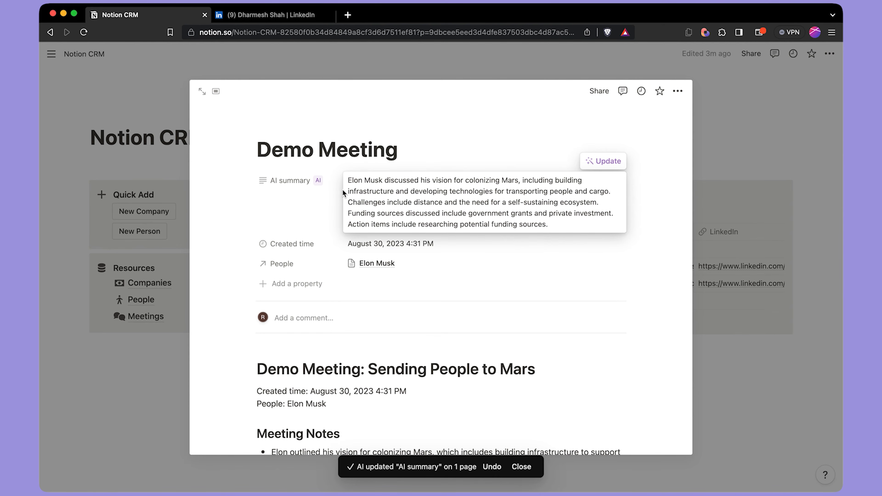
{"action": "left_click", "coordinate": [349, 167]}
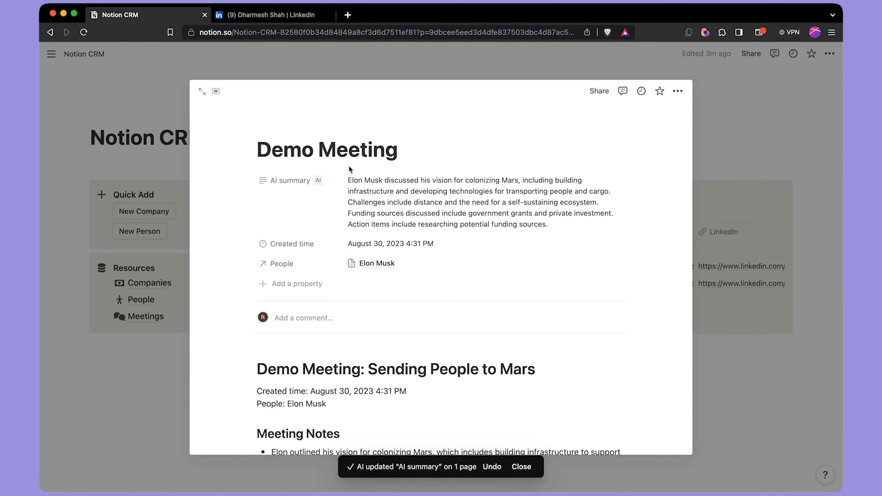
Try to turn on auto-update on page edits in the AI summary property's autofill settings, and dismiss the upgrade offer
{"action": "left_click", "coordinate": [290, 181]}
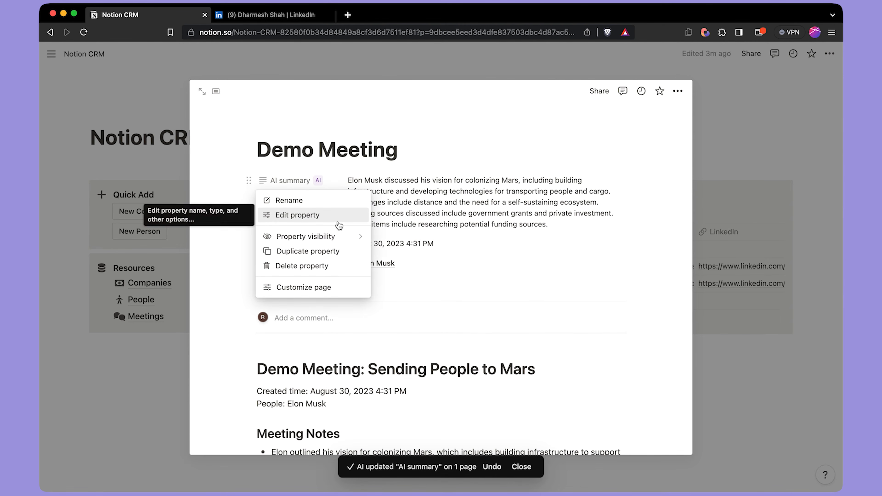
{"action": "left_click", "coordinate": [302, 215]}
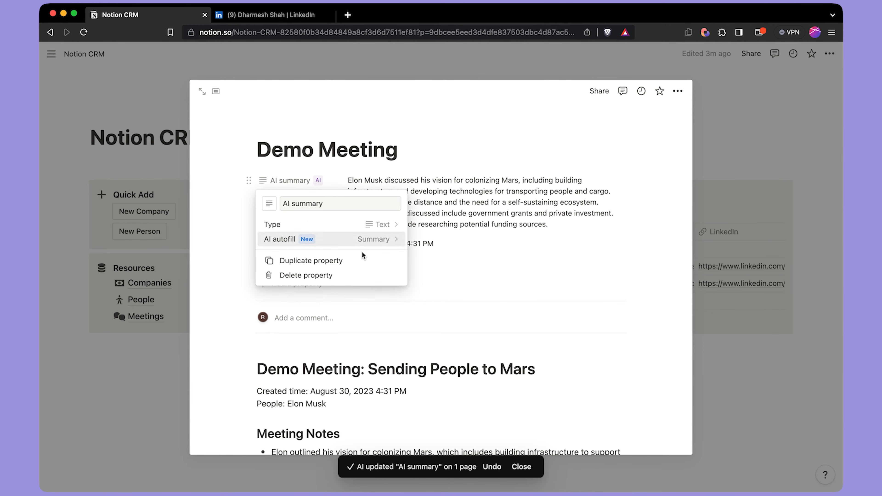
{"action": "left_click", "coordinate": [355, 244]}
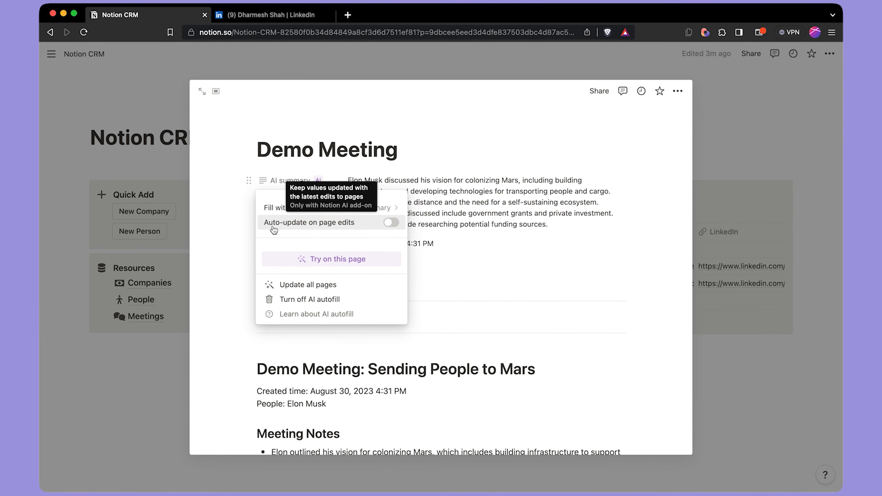
{"action": "left_click", "coordinate": [391, 224]}
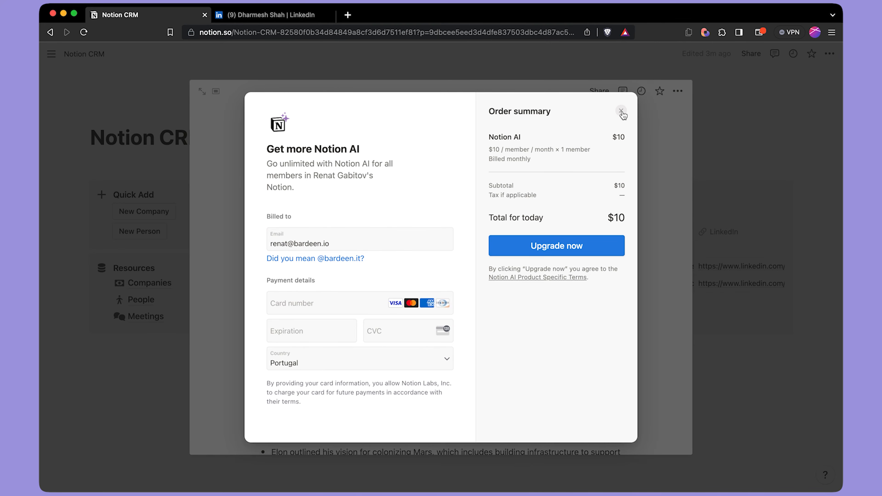
{"action": "left_click", "coordinate": [621, 111]}
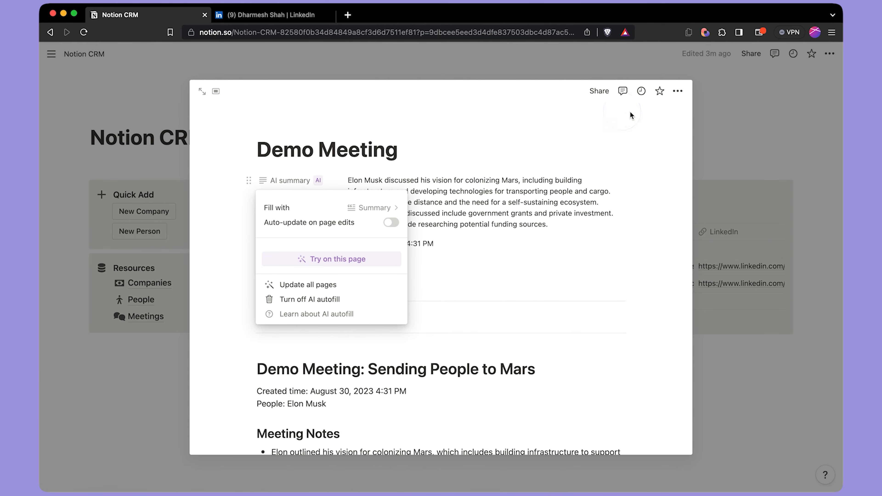
Close the Demo Meeting page and duplicate the New Person button in the Quick Add callout
{"action": "left_click", "coordinate": [698, 127]}
{"action": "left_click", "coordinate": [697, 126]}
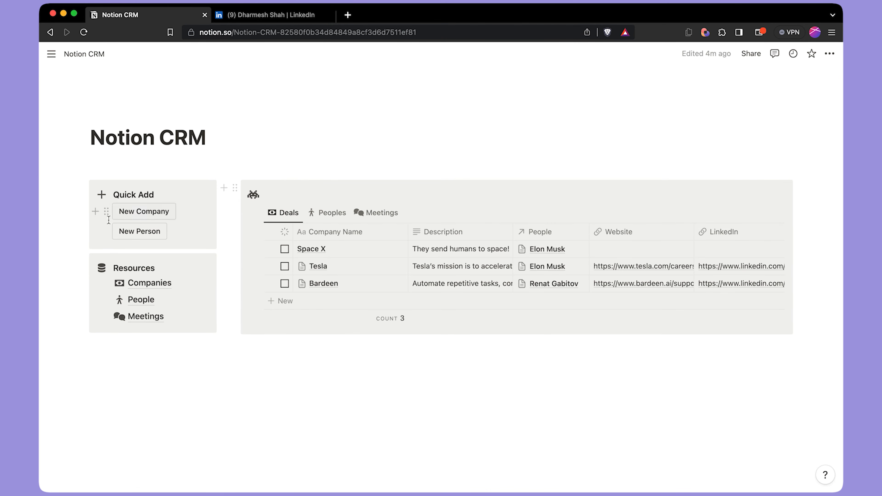
{"action": "left_click", "coordinate": [106, 232]}
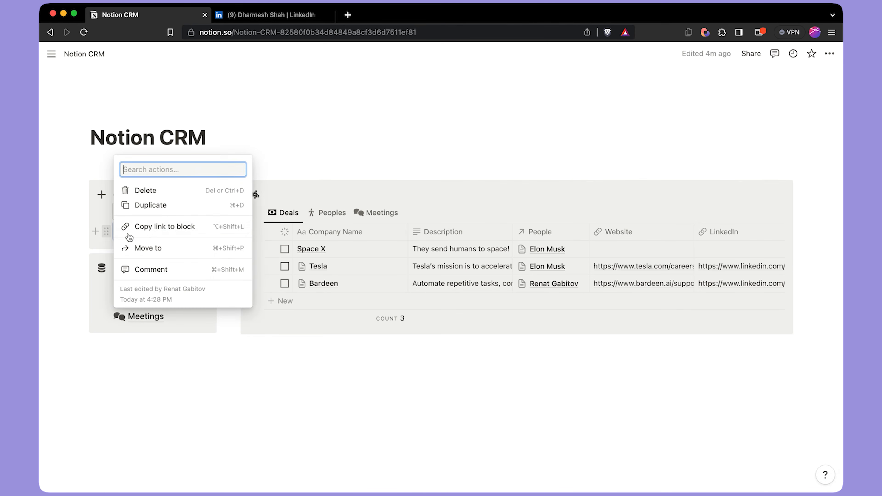
{"action": "left_click", "coordinate": [171, 206]}
Rename the duplicated button New Meeting
{"action": "left_click", "coordinate": [173, 251]}
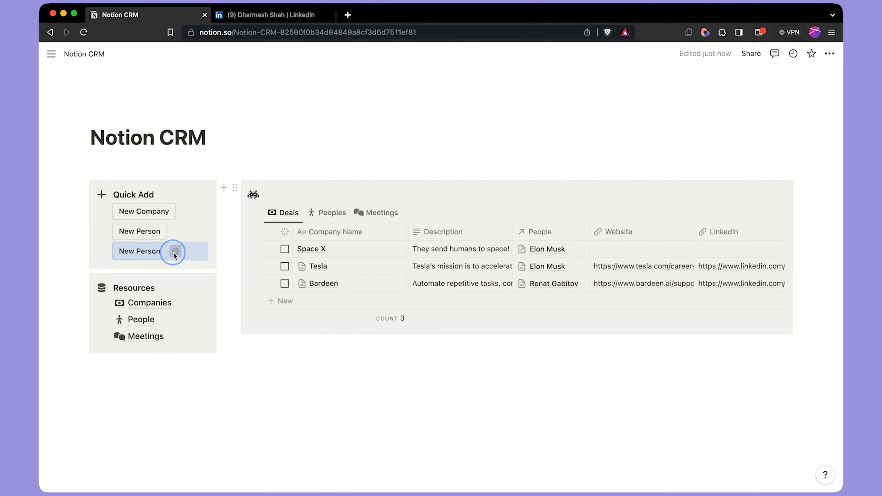
{"action": "left_click", "coordinate": [115, 276]}
{"action": "key", "text": "BackSpace"}
{"action": "key", "text": "BackSpace"}
{"action": "key", "text": "BackSpace"}
{"action": "key", "text": "BackSpace"}
{"action": "key", "text": "BackSpace"}
{"action": "key", "text": "BackSpace"}
{"action": "type", "text": "Meeting"}
Make the New Meeting button add its page to the Meetings database with the Meeting Demo template, and save it
{"action": "left_click", "coordinate": [129, 316]}
{"action": "left_click", "coordinate": [144, 419]}
{"action": "left_click", "coordinate": [196, 323]}
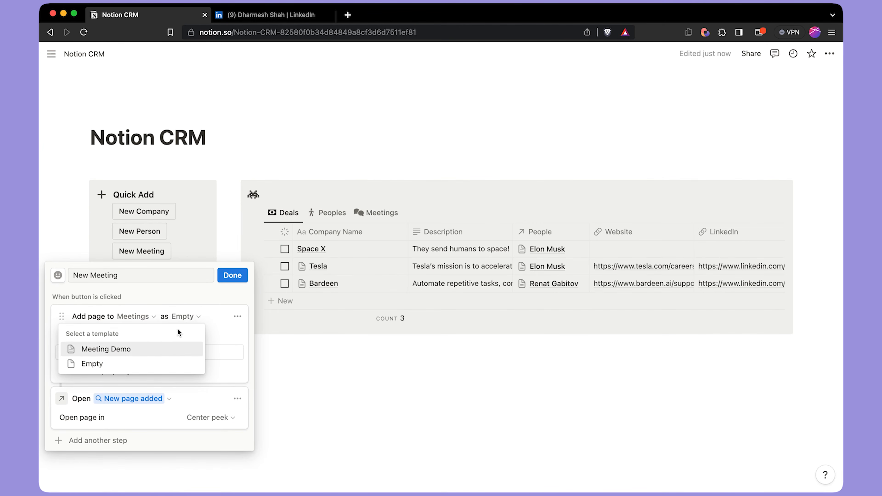
{"action": "left_click", "coordinate": [151, 352]}
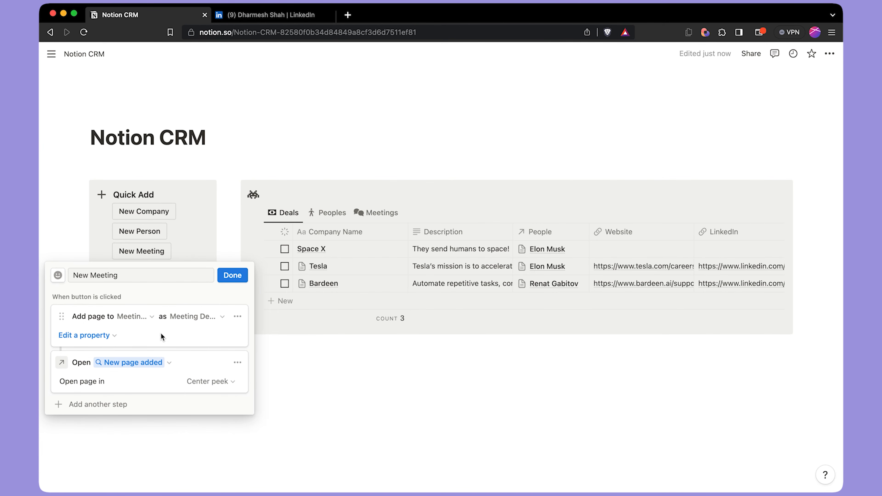
{"action": "left_click", "coordinate": [231, 276]}
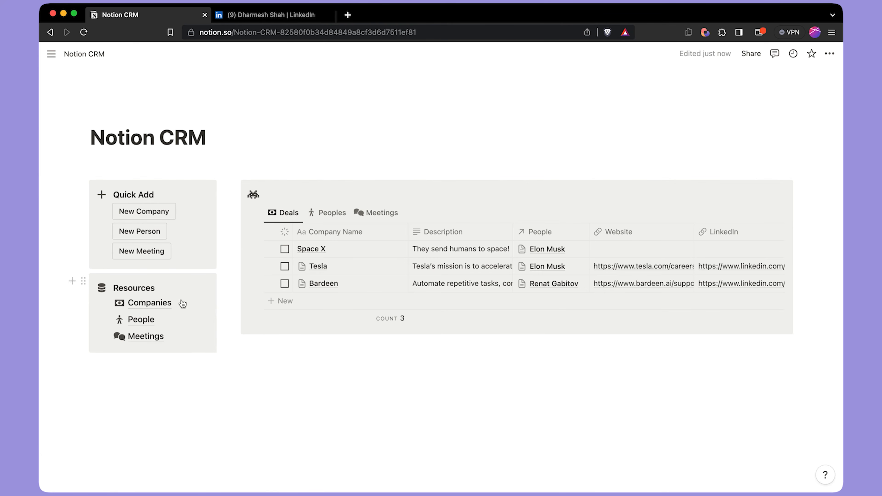
Create a meeting entry with the New Meeting button and look through its template sections
{"action": "left_click", "coordinate": [143, 258]}
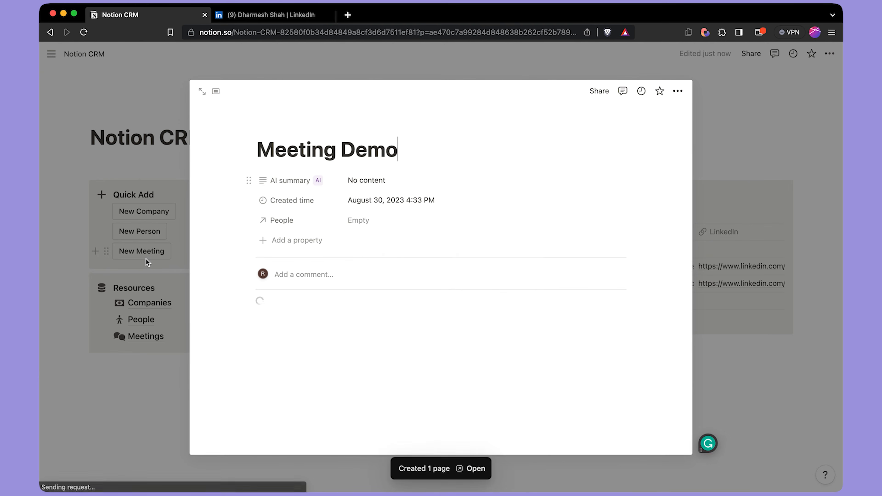
{"action": "scroll", "coordinate": [488, 388], "scroll_direction": "down", "scroll_amount": 5}
{"action": "scroll", "coordinate": [429, 333], "scroll_direction": "down", "scroll_amount": 2}
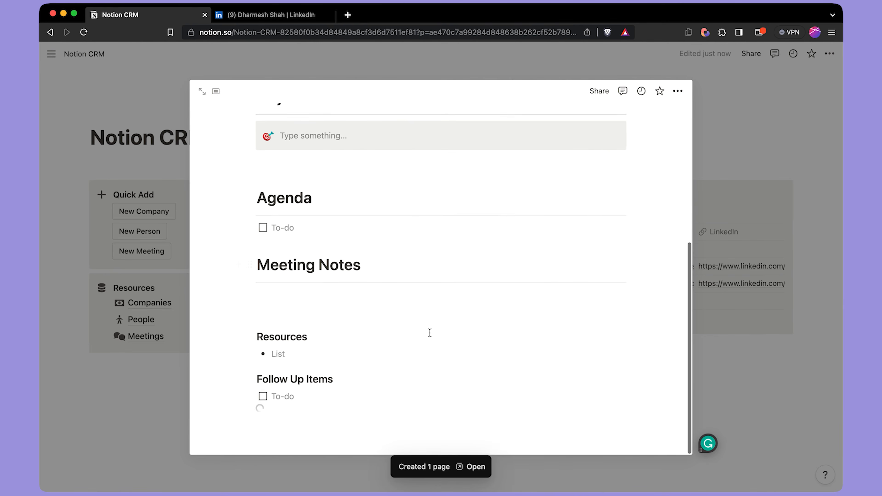
{"action": "scroll", "coordinate": [429, 333], "scroll_direction": "up", "scroll_amount": 7}
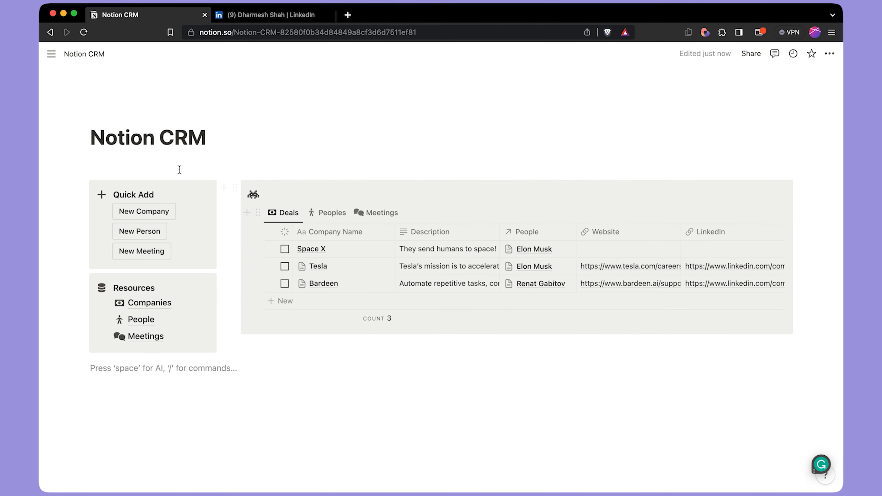
Insert a linked view of the Companies database directly below the page title, copying its existing Deals board view
{"action": "left_click", "coordinate": [179, 166]}
{"action": "key", "text": "Return"}
{"action": "key", "text": "Up"}
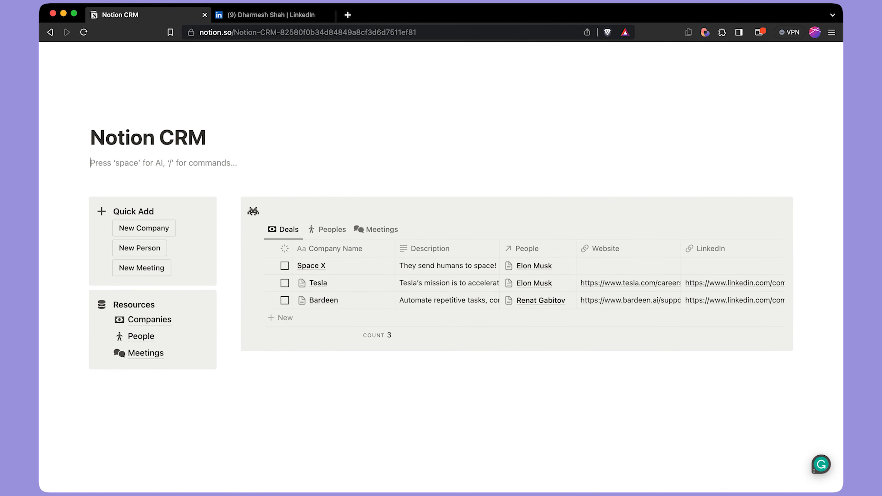
{"action": "key", "text": "Return"}
{"action": "type", "text": "/"}
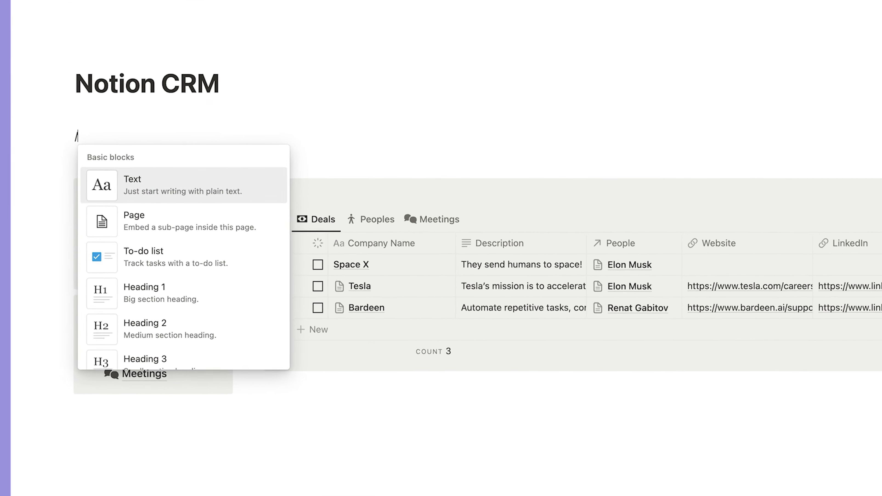
{"action": "type", "text": "linked"}
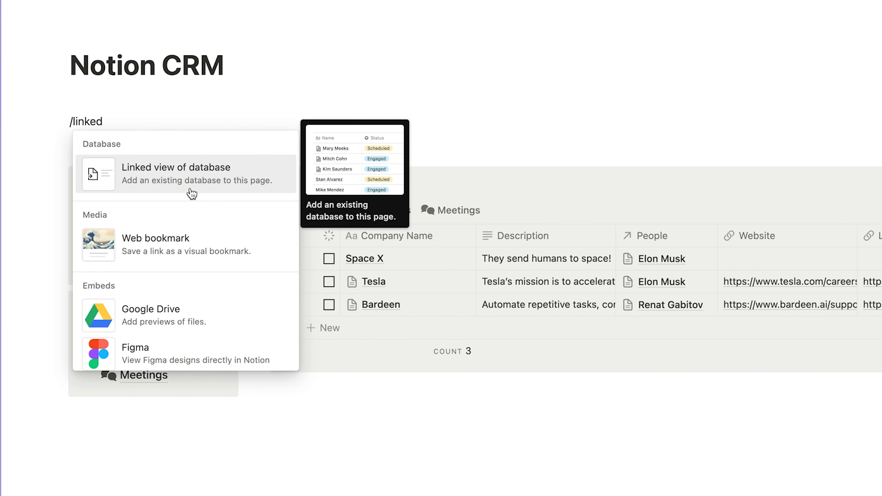
{"action": "left_click", "coordinate": [189, 189]}
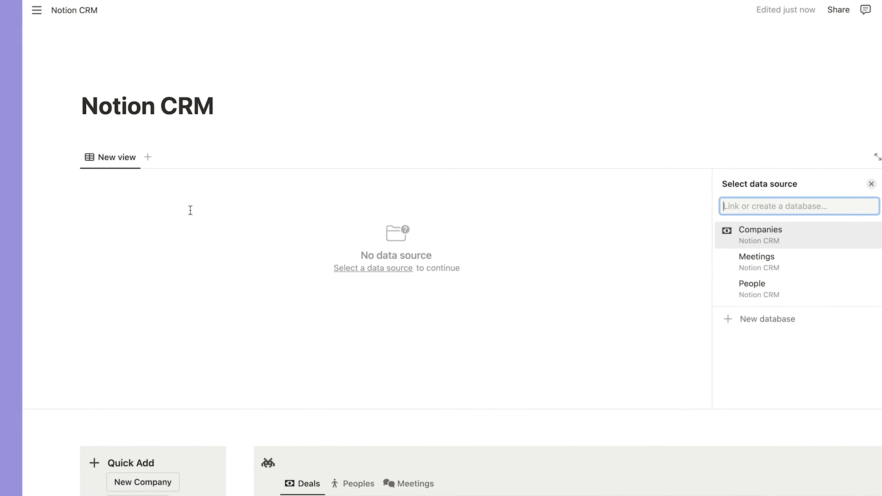
{"action": "left_click", "coordinate": [718, 258]}
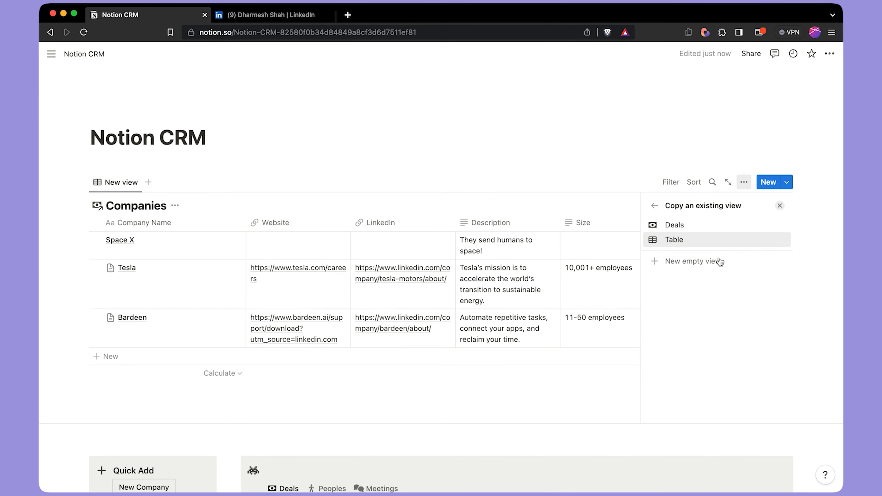
{"action": "left_click", "coordinate": [719, 229]}
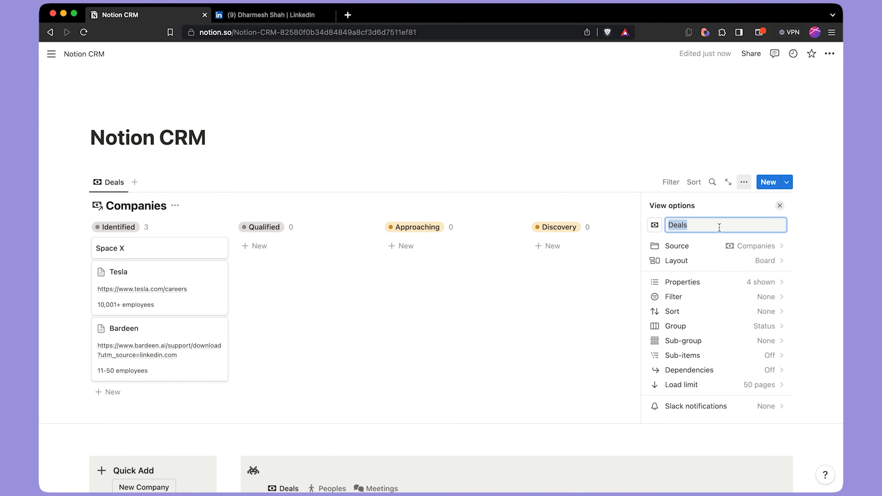
Hide the database title on the new Deals board and make its cards smaller
{"action": "left_click", "coordinate": [722, 260]}
{"action": "left_click", "coordinate": [776, 325]}
{"action": "left_click", "coordinate": [733, 355]}
{"action": "left_click", "coordinate": [742, 370]}
{"action": "left_click", "coordinate": [654, 207]}
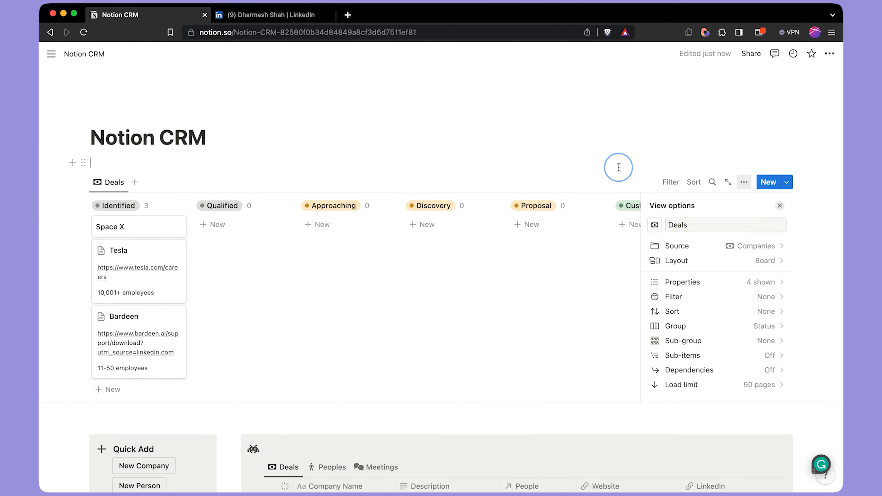
{"action": "left_click", "coordinate": [618, 165]}
Hide the Customers, Lost and Archived groups and move the Deals board below the dashboard callouts
{"action": "left_click", "coordinate": [691, 208]}
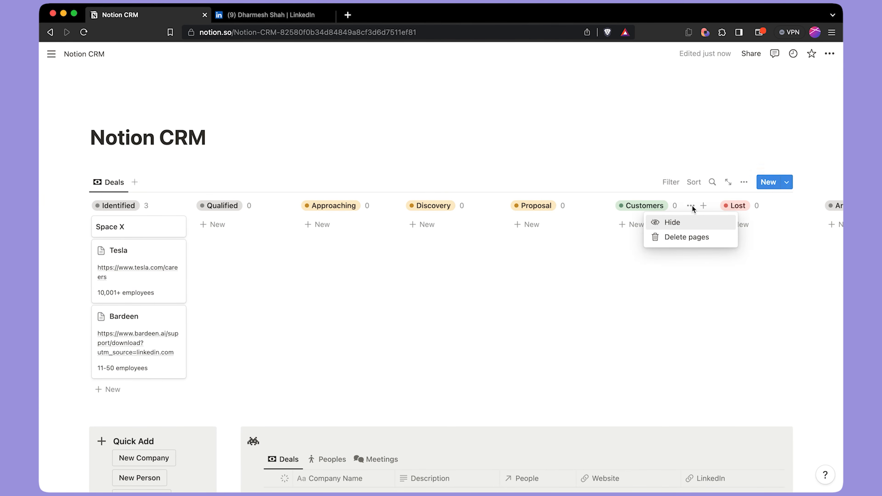
{"action": "left_click", "coordinate": [692, 219]}
{"action": "left_click", "coordinate": [690, 209]}
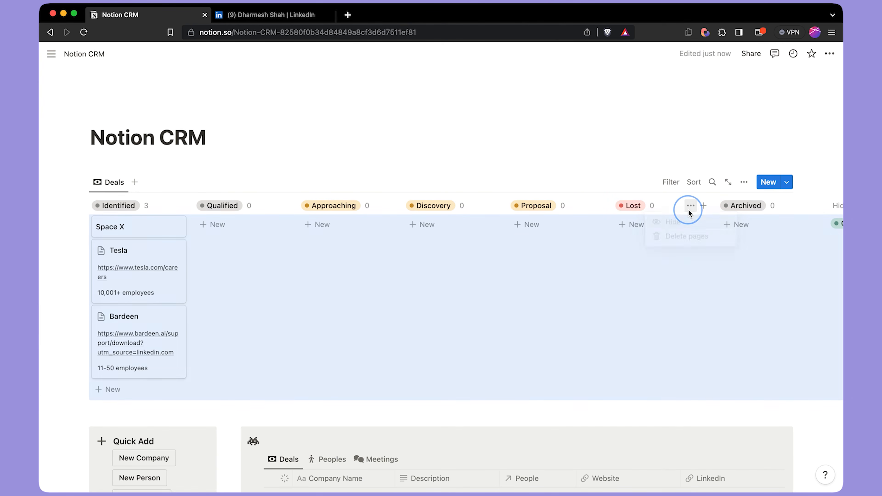
{"action": "left_click", "coordinate": [675, 224]}
{"action": "left_click", "coordinate": [691, 206]}
{"action": "left_click", "coordinate": [702, 225]}
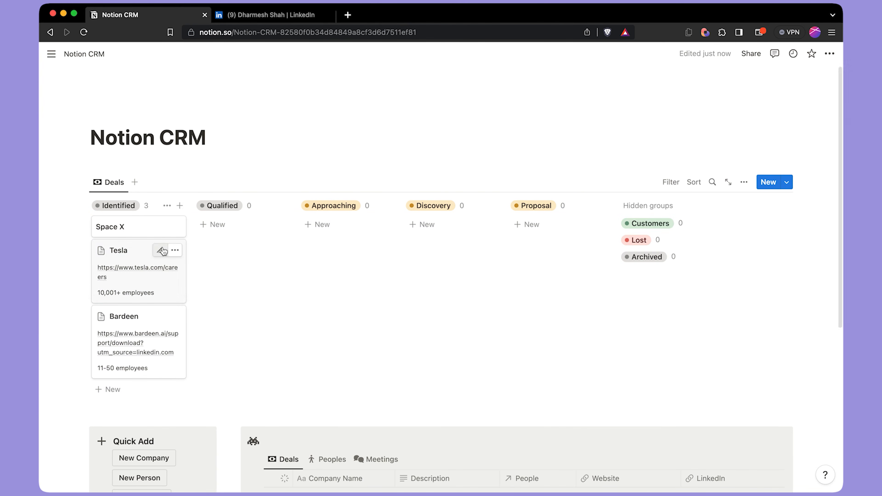
{"action": "left_click_drag", "start_coordinate": [83, 182], "coordinate": [99, 401]}
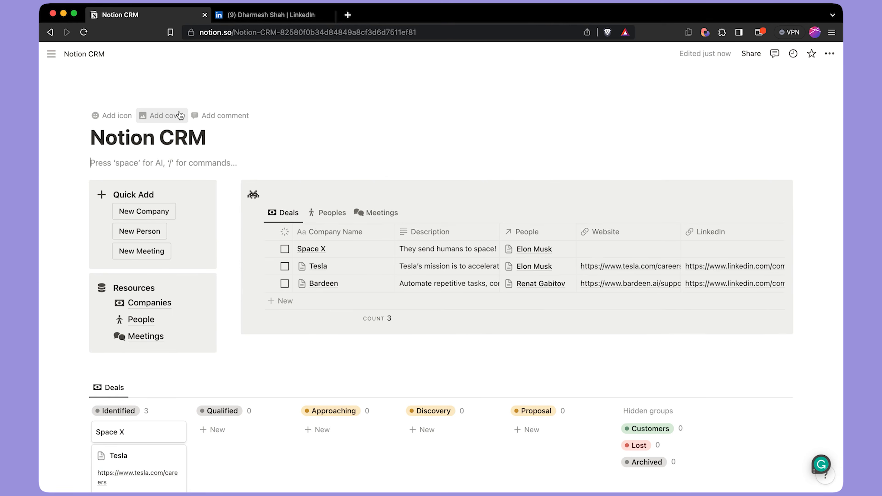
Give the Notion CRM page a solid light peach cover and a circled person icon
{"action": "left_click", "coordinate": [181, 115]}
{"action": "left_click", "coordinate": [725, 191]}
{"action": "left_click", "coordinate": [797, 259]}
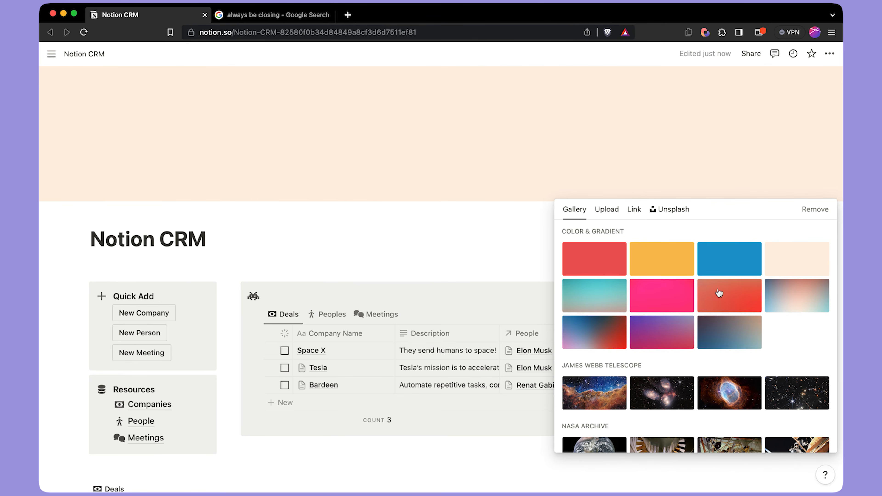
{"action": "left_click", "coordinate": [404, 213]}
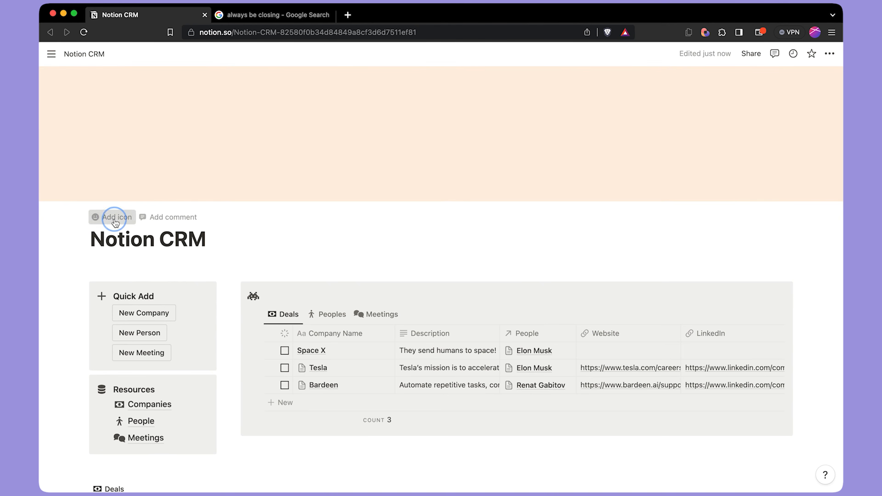
{"action": "left_click", "coordinate": [108, 217]}
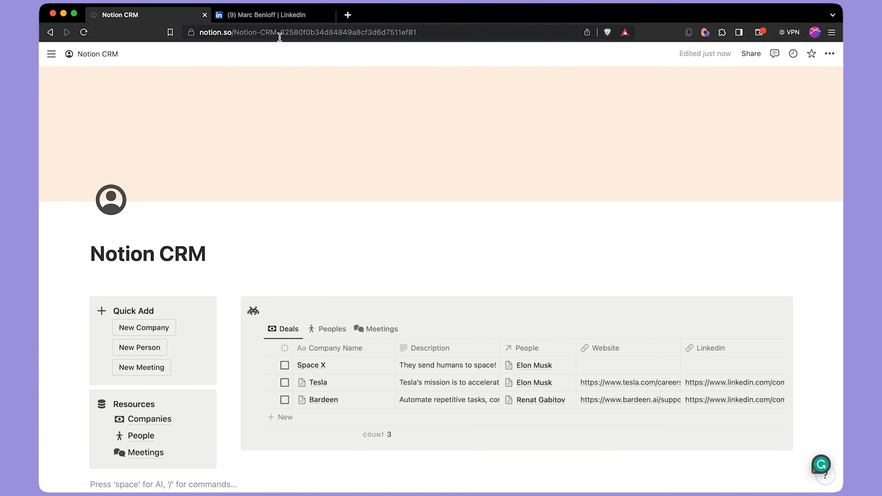
Save Marc Benioff's LinkedIn profile and company to Notion with the Bardeen playbook, and check the new entries in the CRM dashboard
{"action": "left_click", "coordinate": [283, 16]}
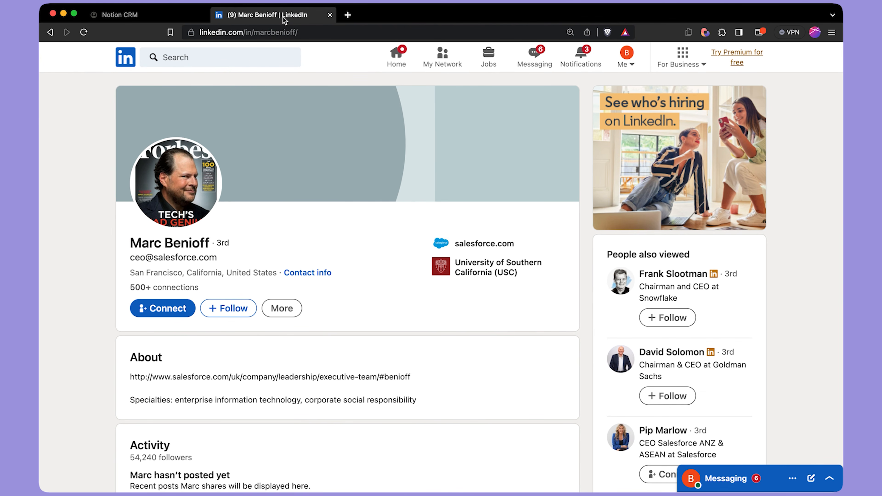
{"action": "key", "text": "alt+b"}
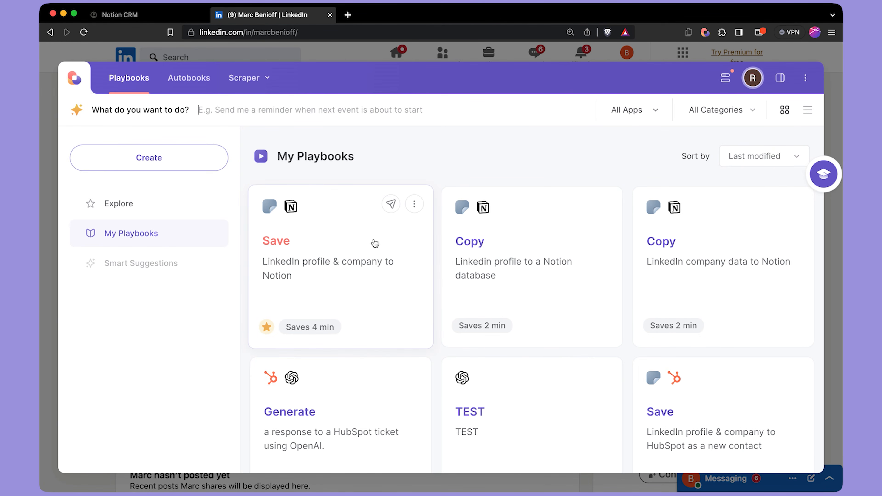
{"action": "left_click", "coordinate": [375, 243]}
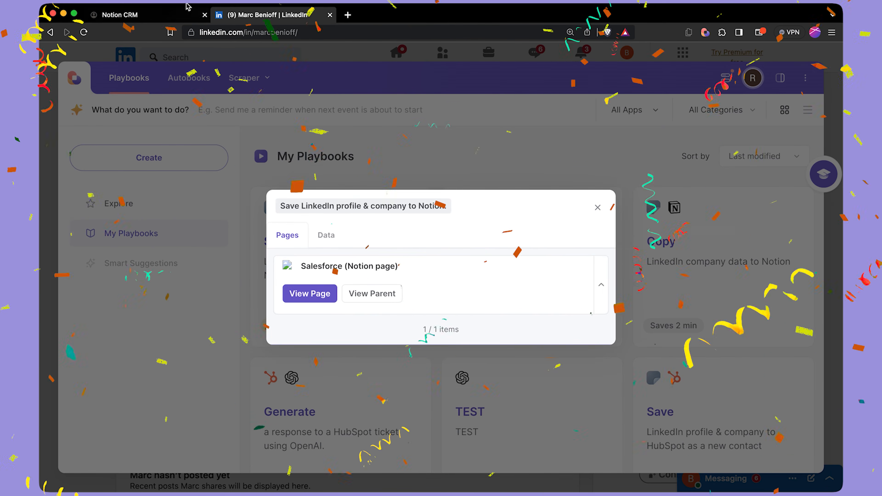
{"action": "left_click", "coordinate": [184, 14]}
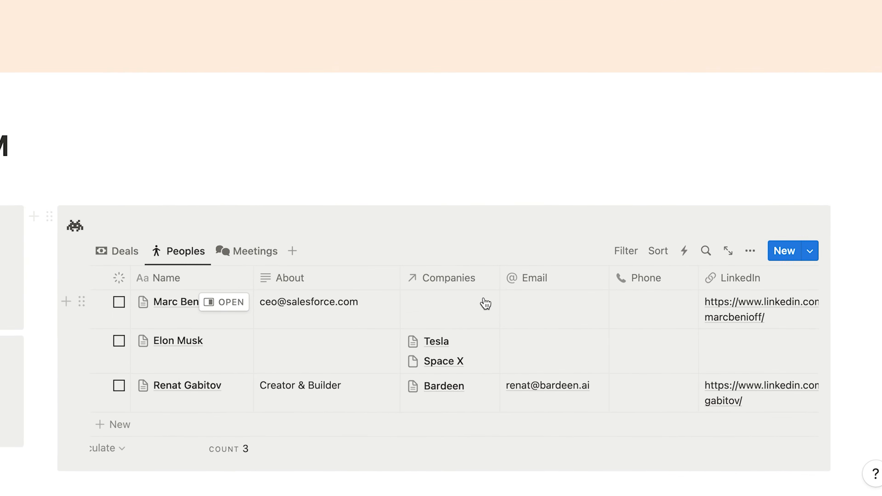
{"action": "left_click", "coordinate": [120, 250]}
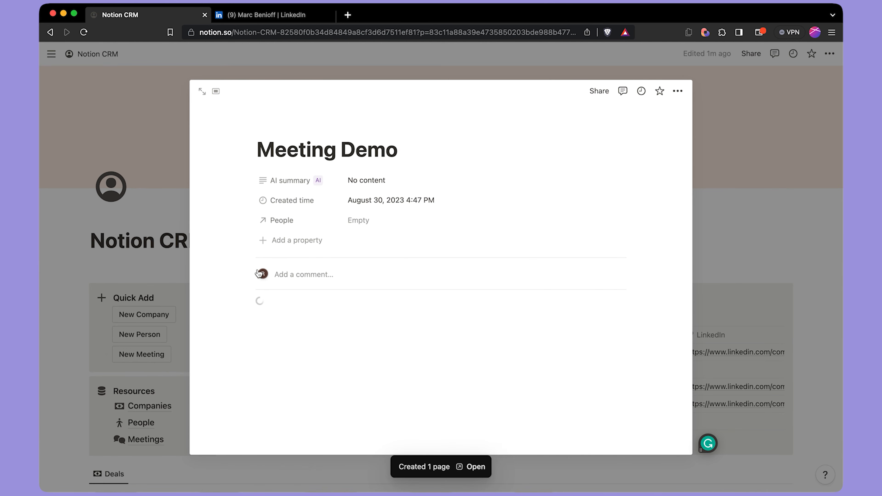
Link Marc Benioff in the People property of the new Meeting Demo entry
{"action": "left_click", "coordinate": [358, 218]}
{"action": "type", "text": "Mar"}
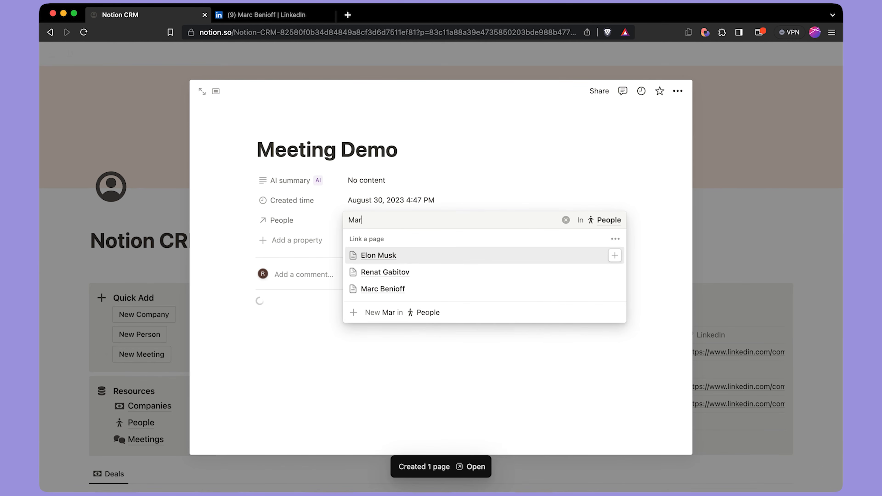
{"action": "left_click", "coordinate": [438, 255]}
Have Notion AI create a bullet-point meeting agenda with Marc Benioff about integrating workflow automations inside Salesforce, and return to the dashboard
{"action": "scroll", "coordinate": [376, 334], "scroll_direction": "down", "scroll_amount": 5}
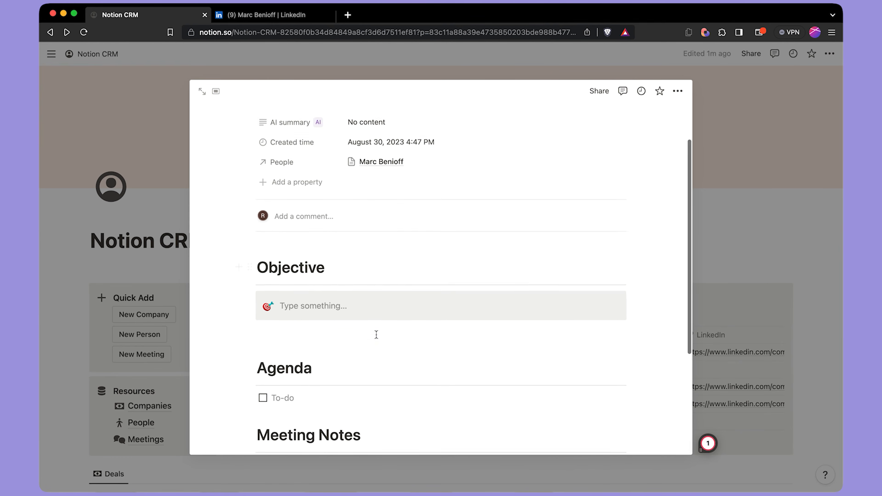
{"action": "key", "text": "space"}
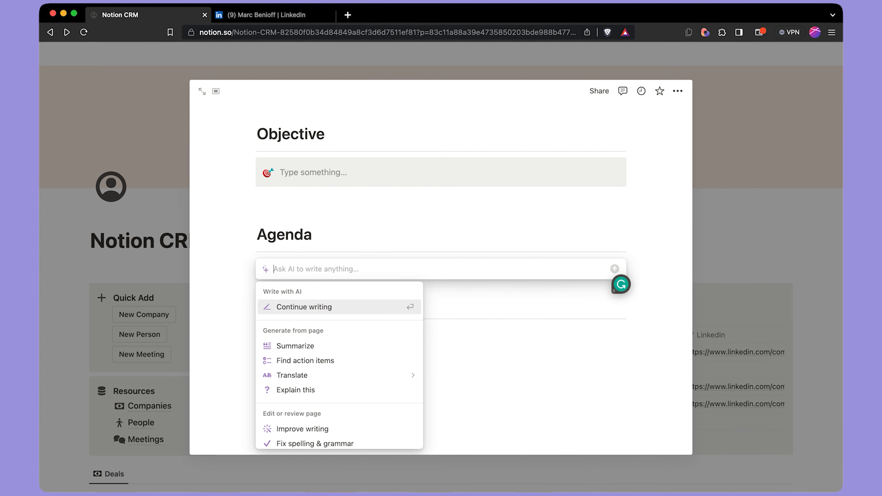
{"action": "type", "text": "Create a meeting agenda as bullet points with Marc Benioff about integrating workflow automations n"}
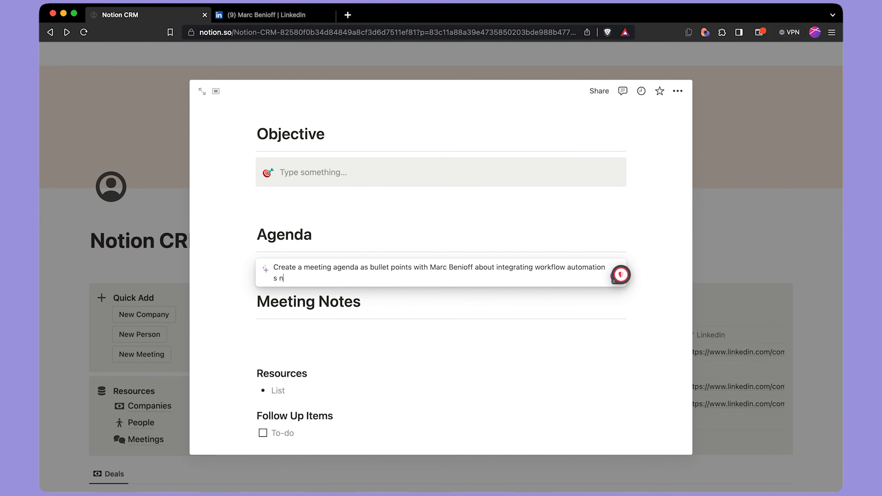
{"action": "key", "text": "BackSpace"}
{"action": "type", "text": "inside Salesforce"}
{"action": "key", "text": "Return"}
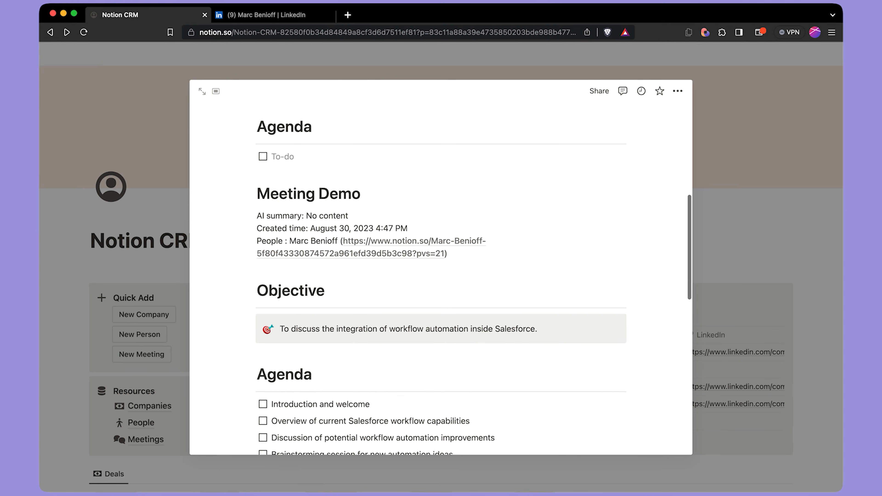
{"action": "scroll", "coordinate": [441, 268], "scroll_direction": "up", "scroll_amount": 5}
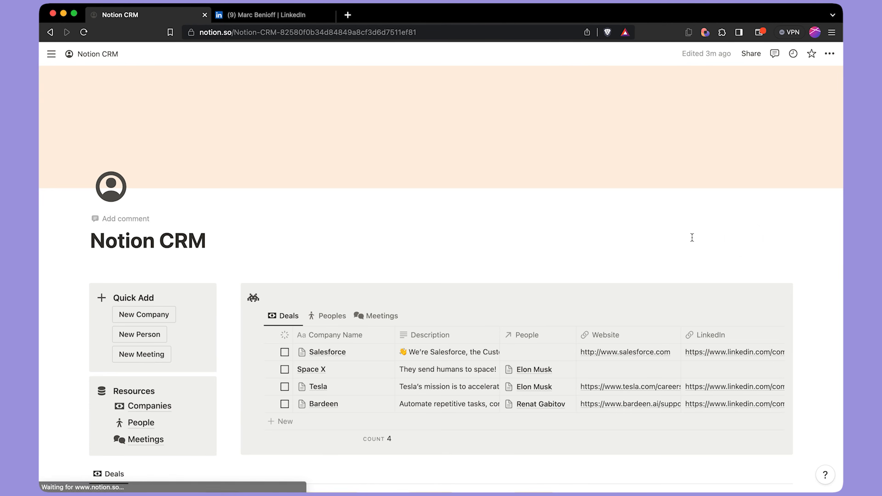
Move the Salesforce deal card from Identified through Discovery and Proposal to the hidden Customers group
{"action": "scroll", "coordinate": [582, 241], "scroll_direction": "down", "scroll_amount": 10}
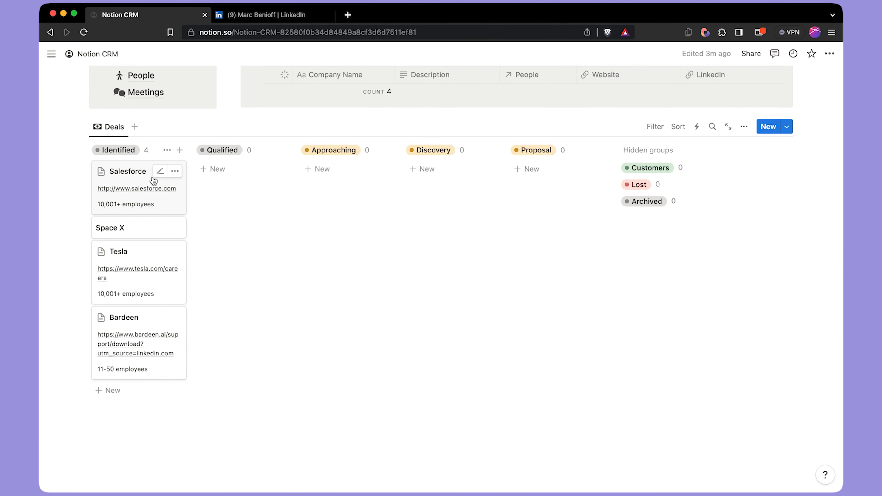
{"action": "left_click_drag", "start_coordinate": [151, 180], "coordinate": [443, 167]}
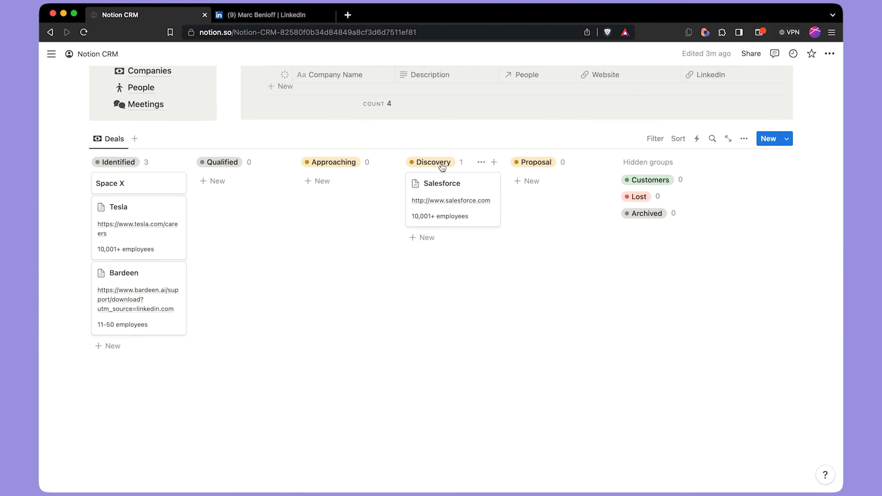
{"action": "left_click", "coordinate": [462, 180]}
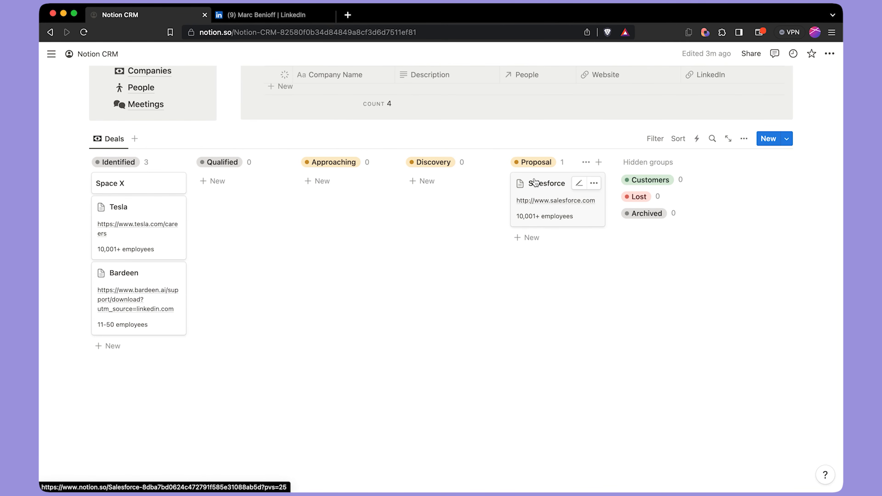
{"action": "left_click_drag", "start_coordinate": [566, 182], "coordinate": [635, 181]}
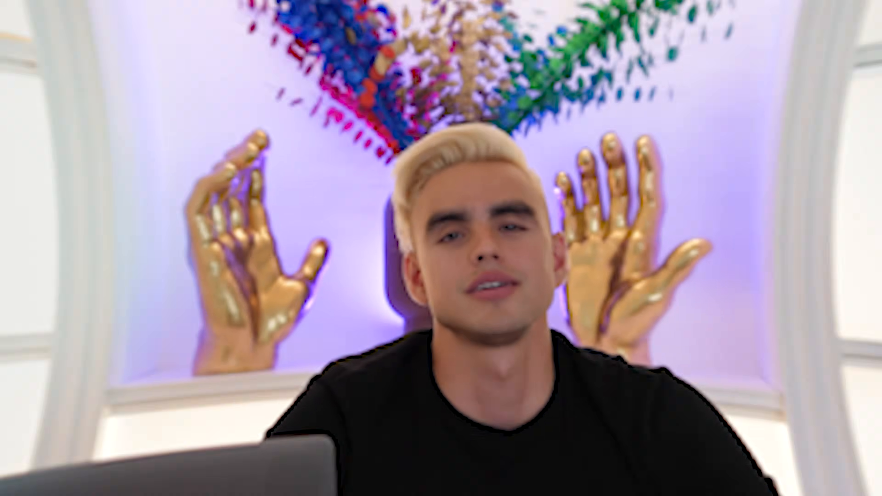